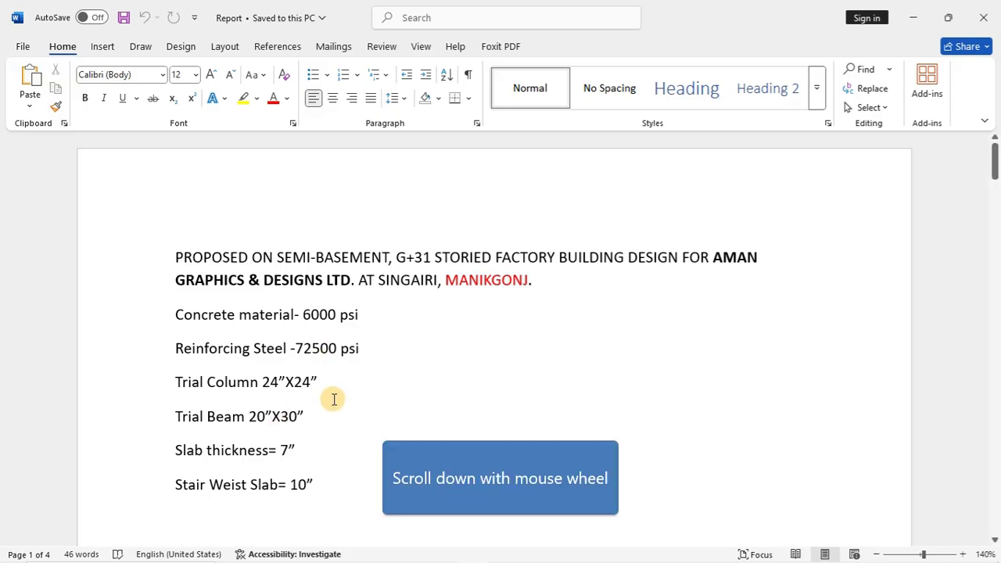
- Switch to the Building Plan drawing in AutoCAD and examine the column layout, stairs and the grid spacing along the plan's left side
scroll(332, 398, down, 1)
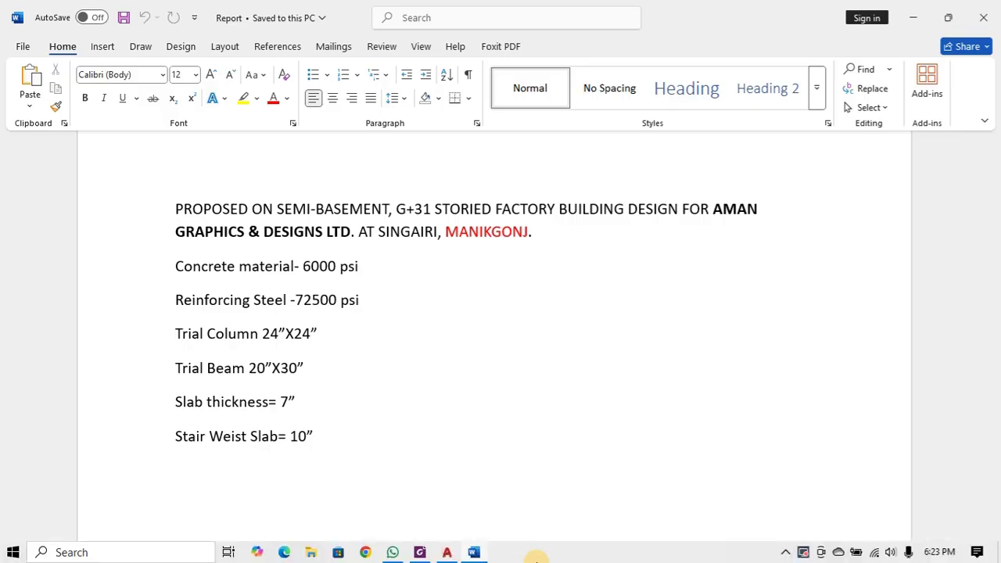
click(448, 554)
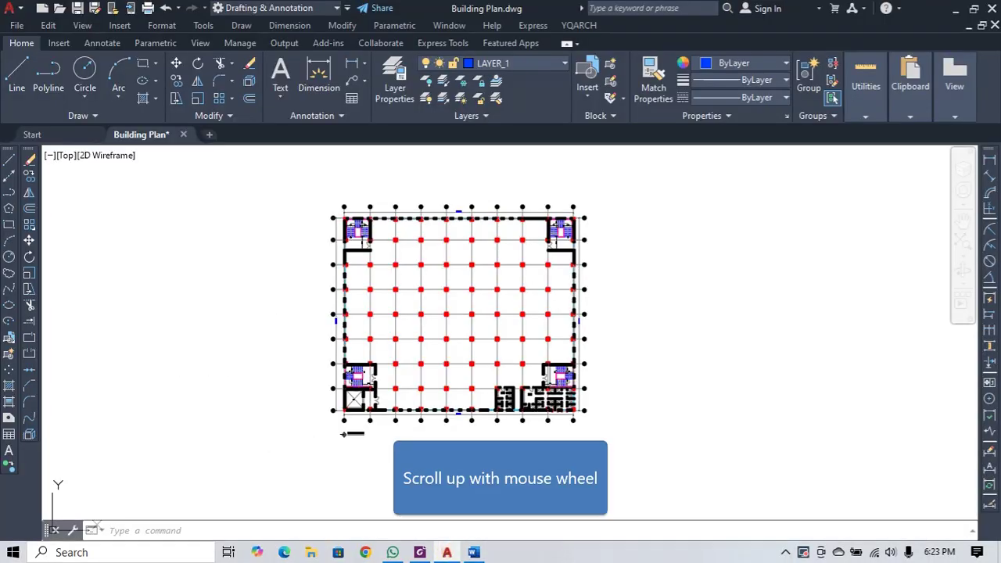
scroll(391, 216, up, 3)
scroll(390, 216, up, 2)
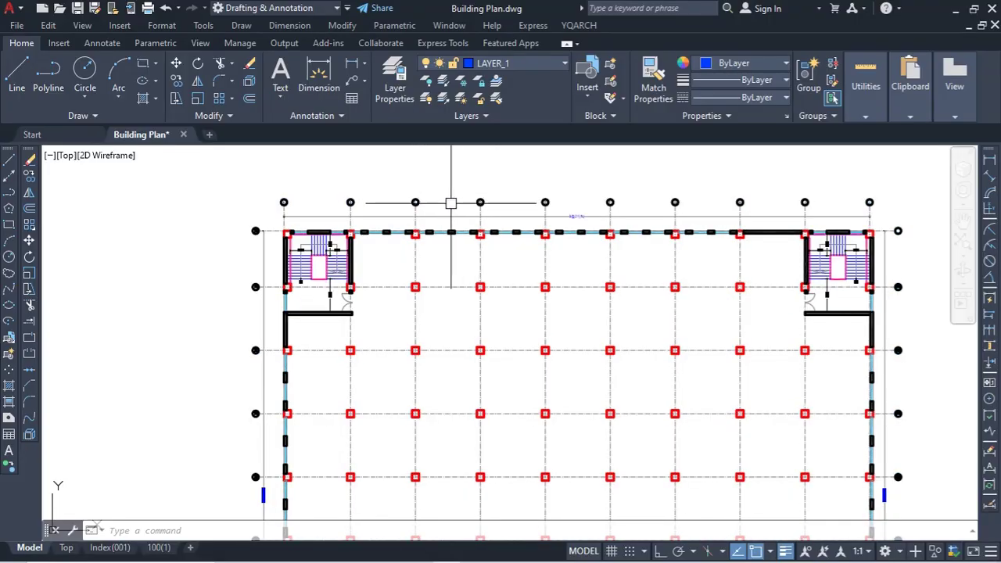
scroll(341, 247, down, 4)
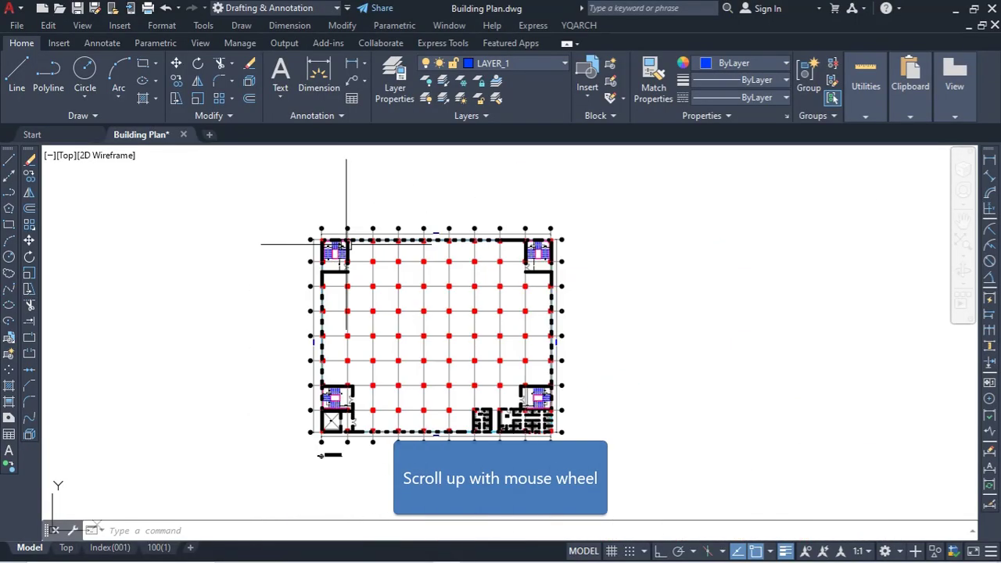
scroll(324, 333, up, 8)
scroll(364, 358, down, 5)
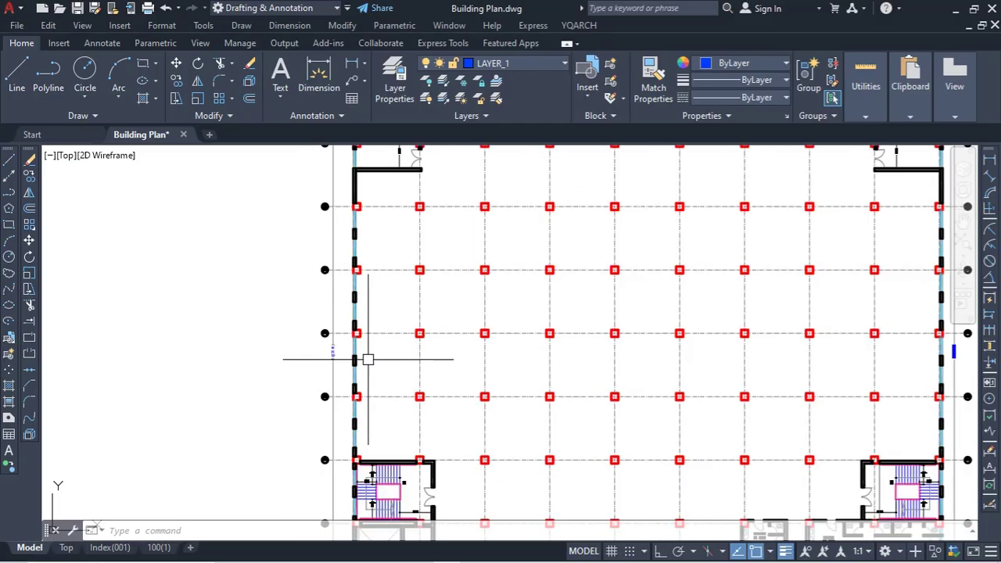
scroll(354, 494, up, 5)
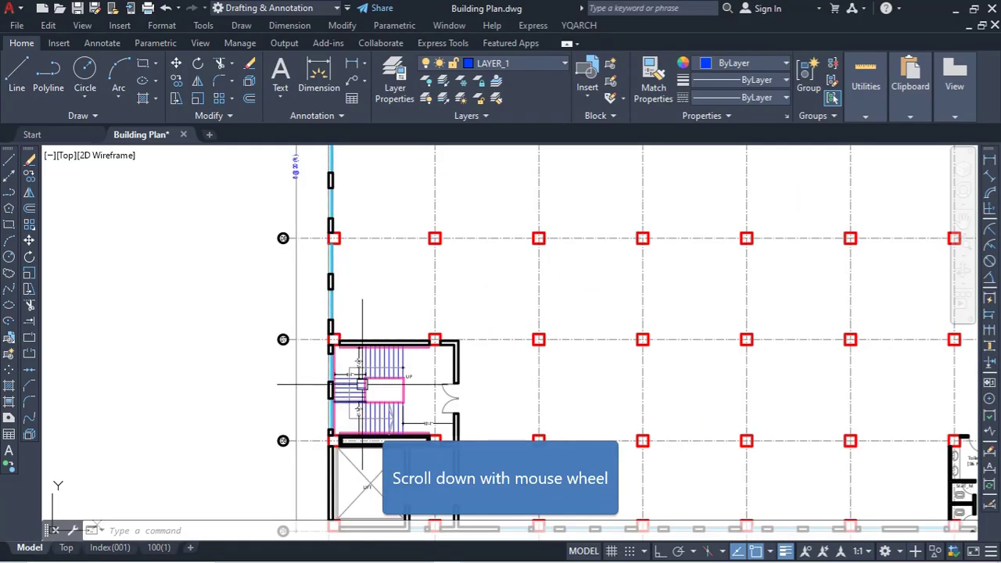
scroll(270, 297, down, 4)
scroll(264, 280, up, 5)
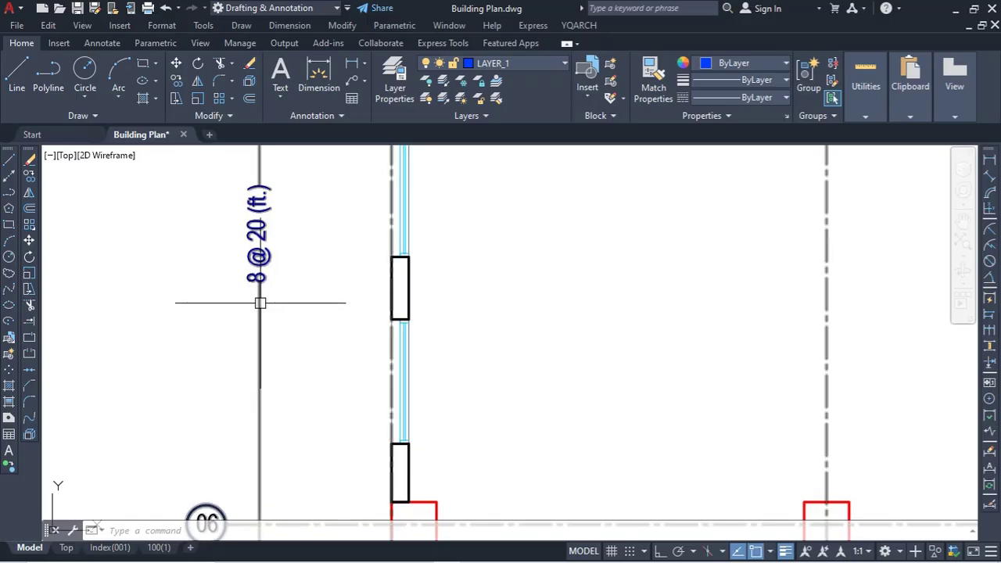
scroll(251, 297, down, 6)
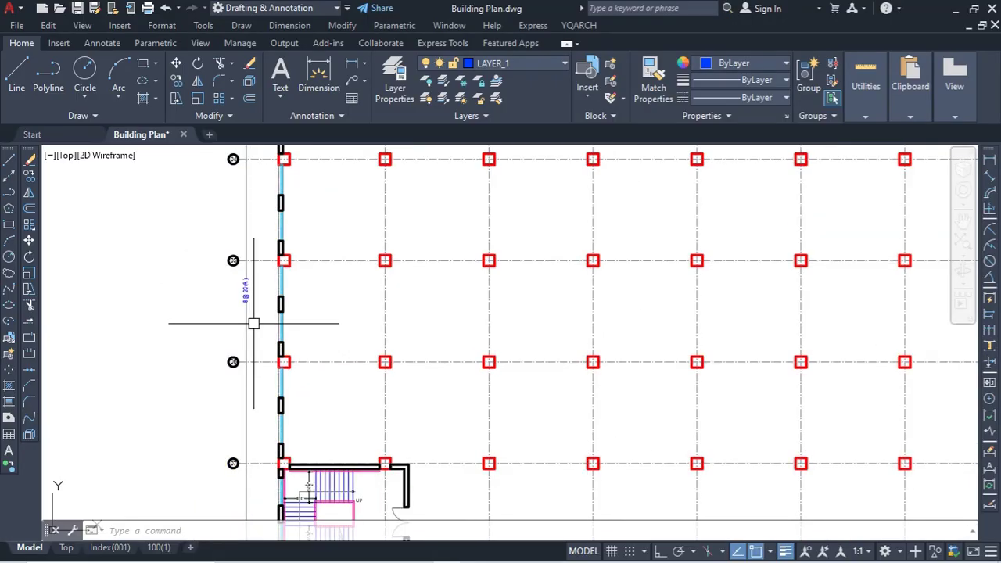
scroll(270, 345, down, 4)
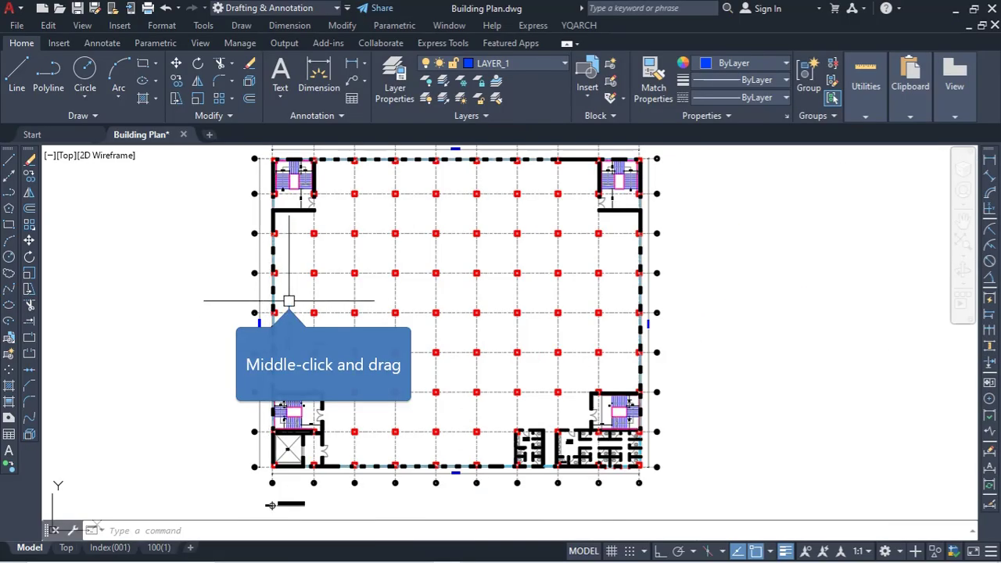
- Examine the lettered grid lines' spacing along the plan's upper edge and the overall building layout
middle_drag(288, 300, 262, 214)
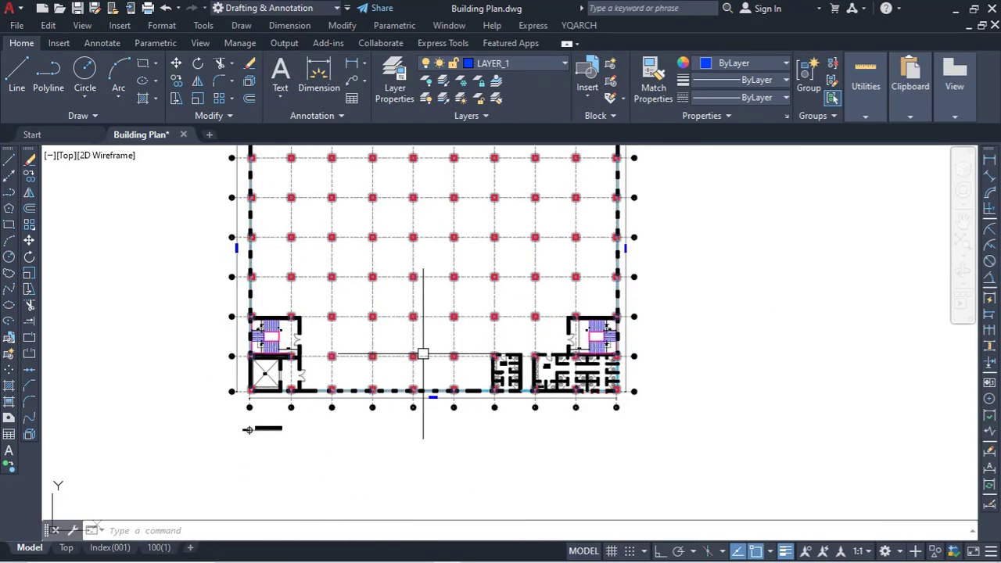
middle_drag(413, 257, 361, 337)
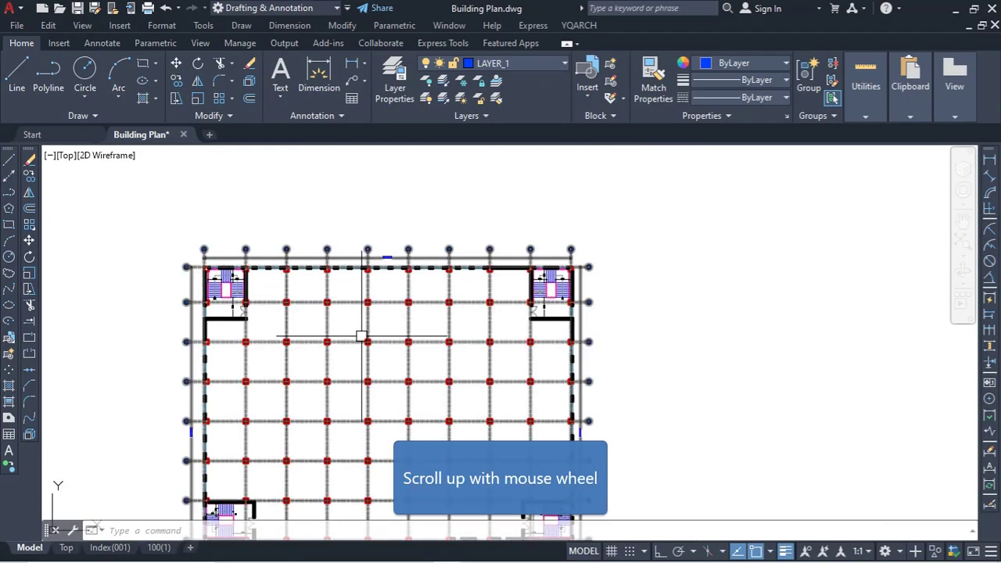
scroll(382, 264, up, 6)
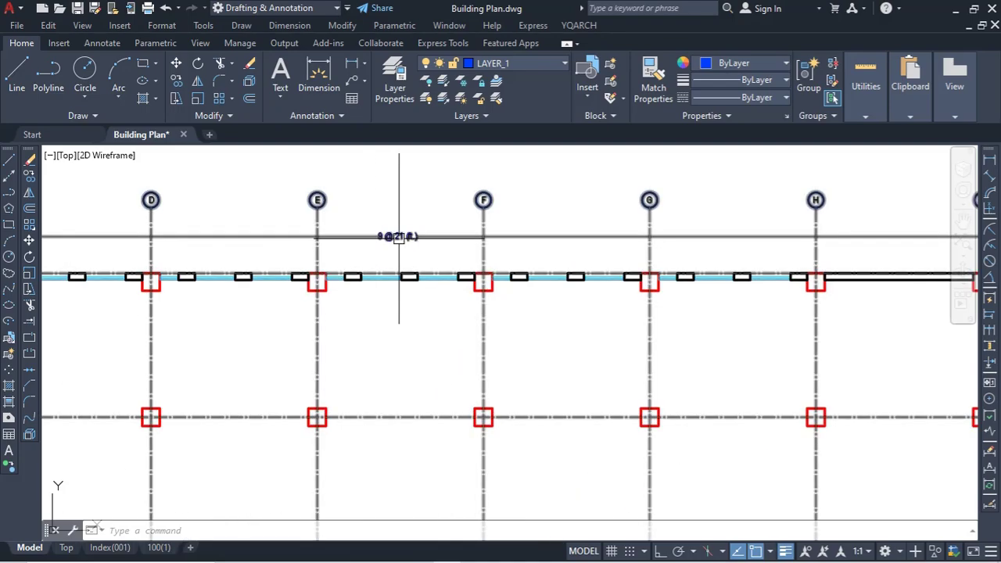
scroll(401, 234, up, 4)
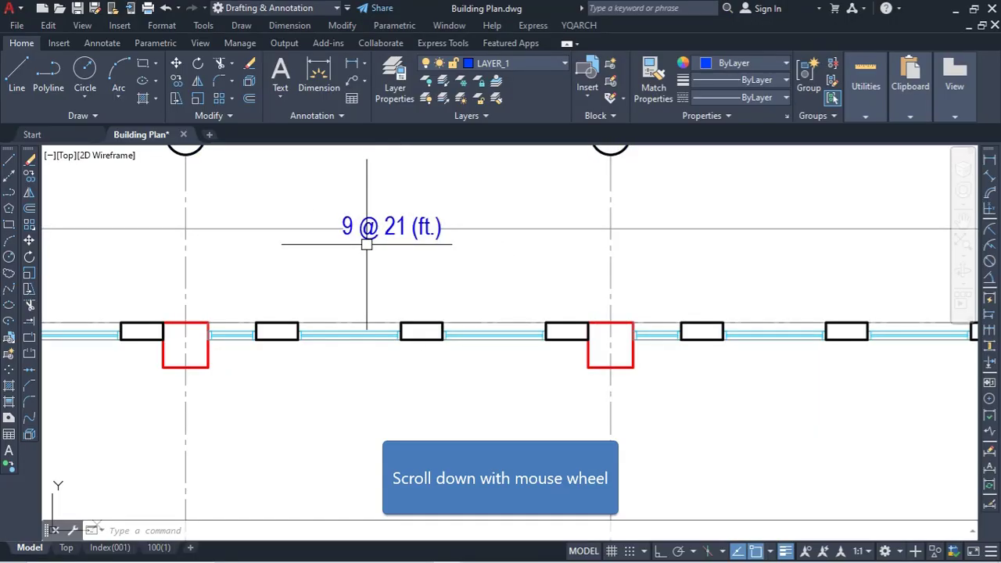
scroll(412, 290, down, 2)
scroll(415, 291, down, 5)
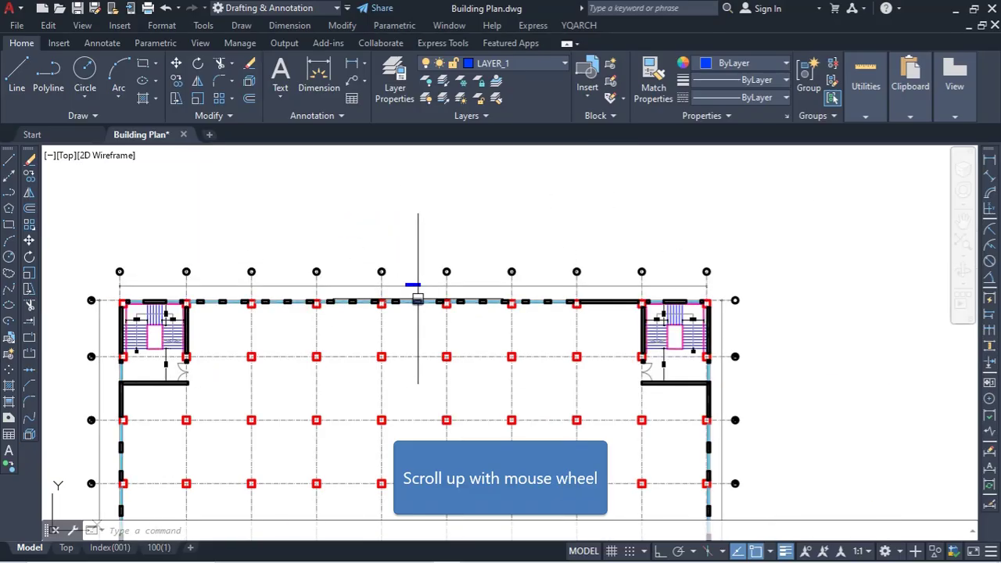
scroll(702, 287, up, 5)
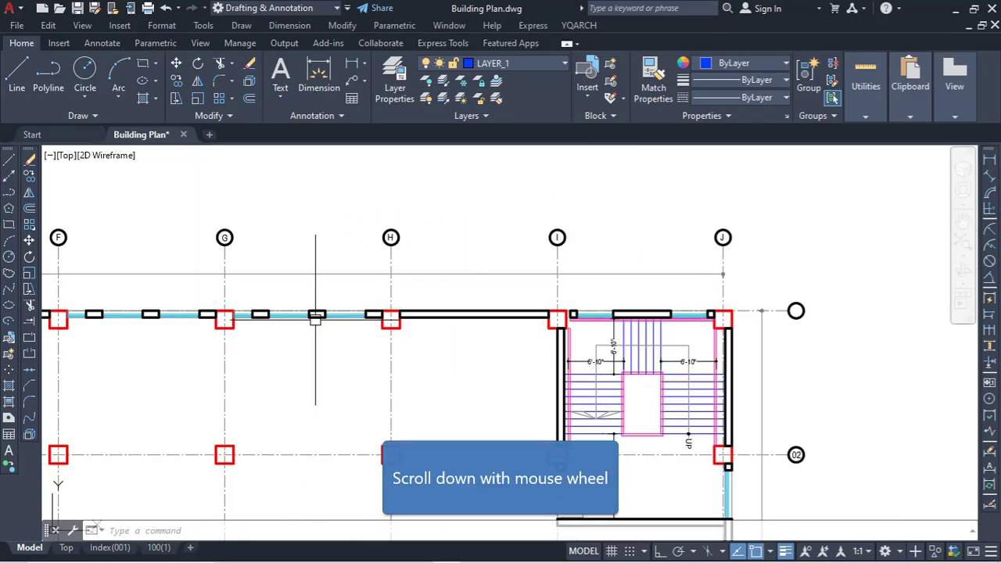
scroll(458, 324, down, 4)
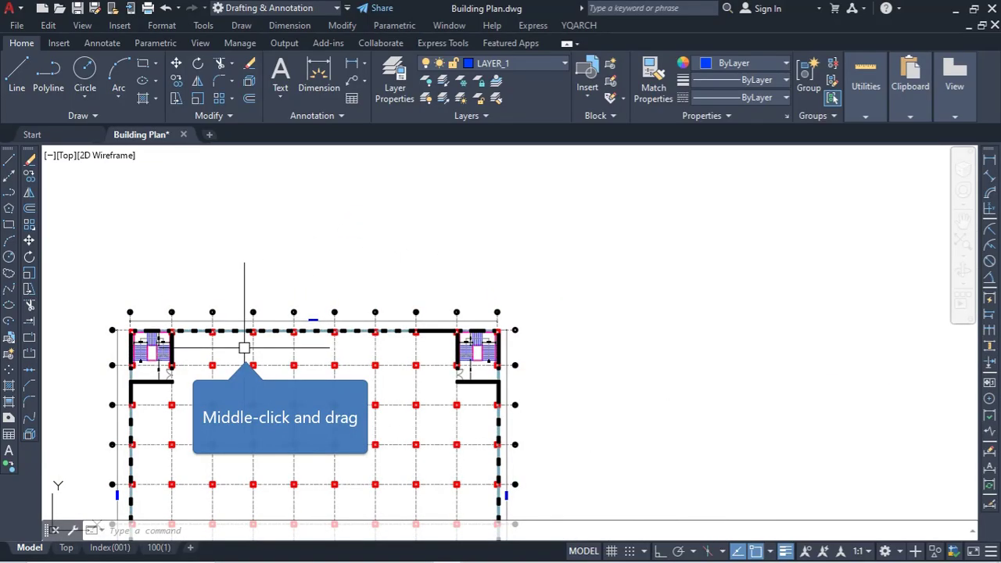
middle_drag(246, 347, 346, 224)
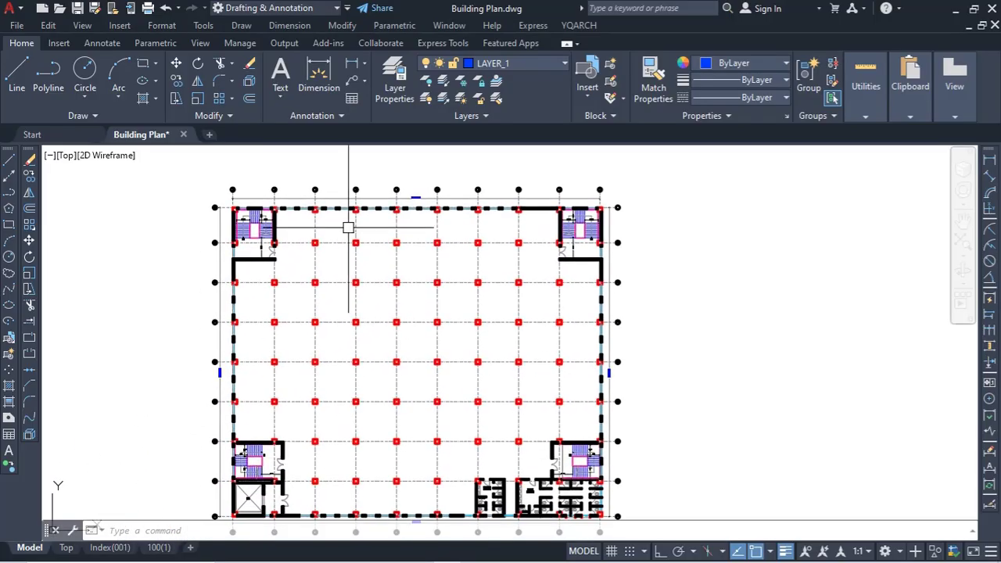
scroll(664, 429, down, 3)
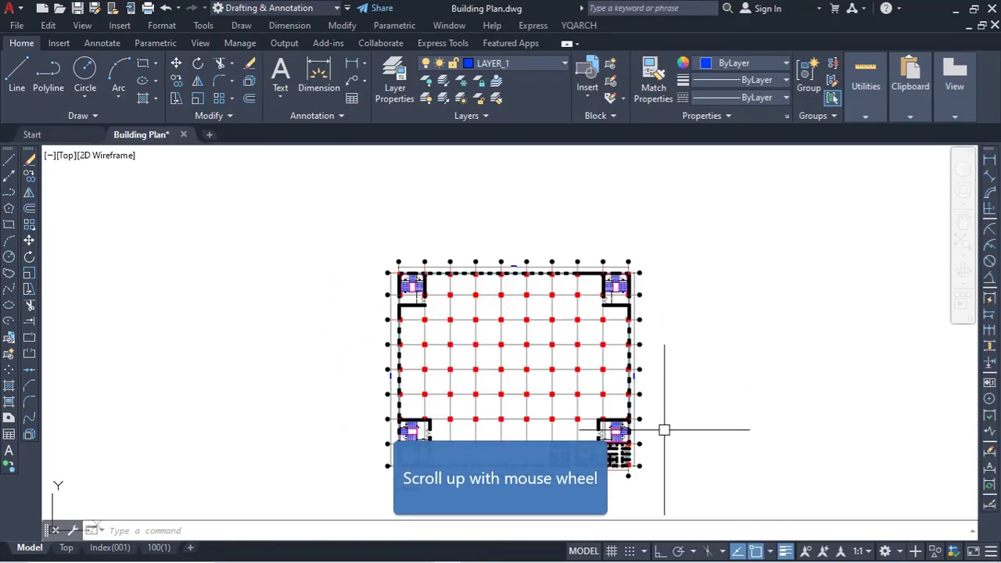
scroll(664, 429, up, 3)
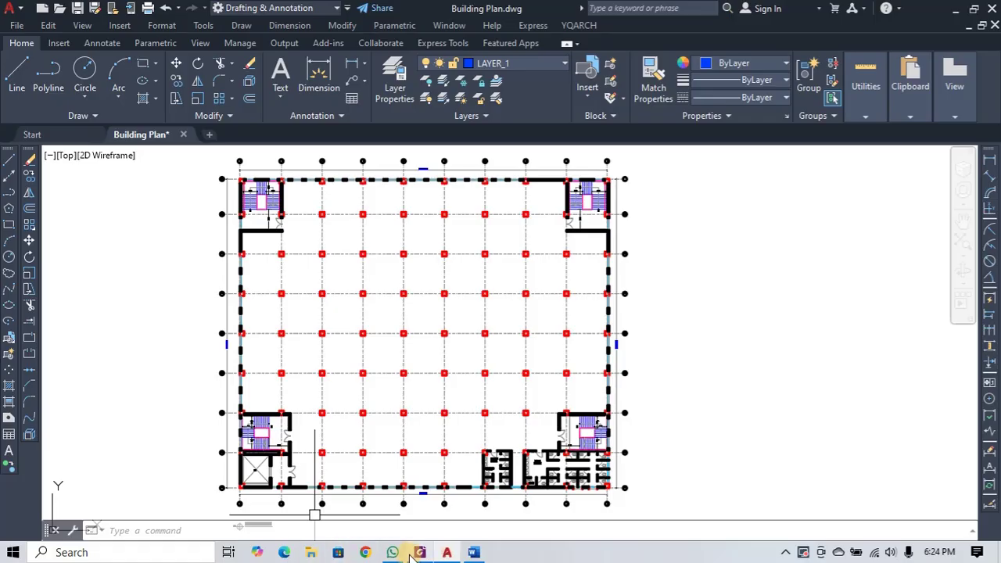
- Switch to the Report document in Word and review the site location, material strengths and trial column, beam and slab sizes
click(474, 552)
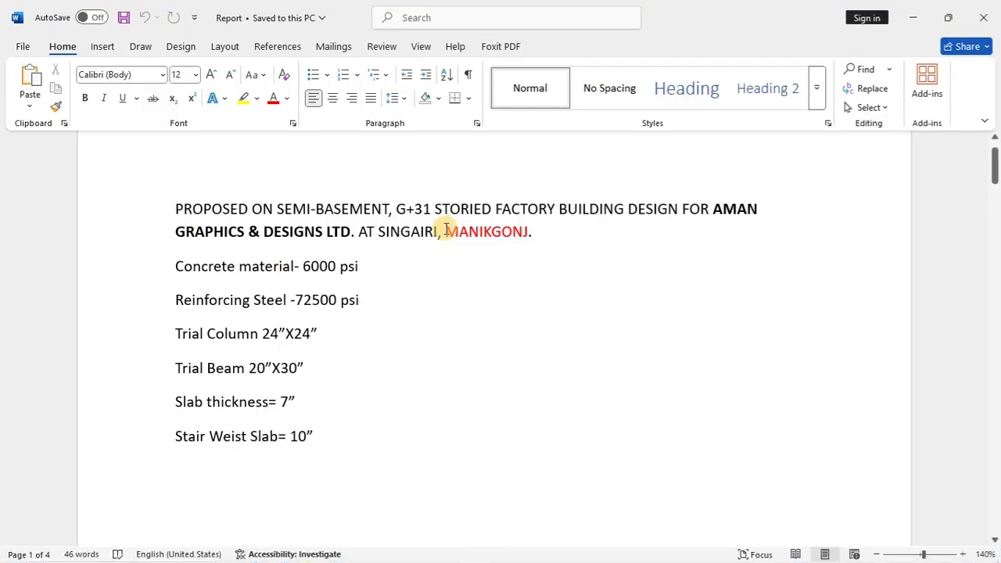
drag(444, 232, 527, 241)
click(451, 259)
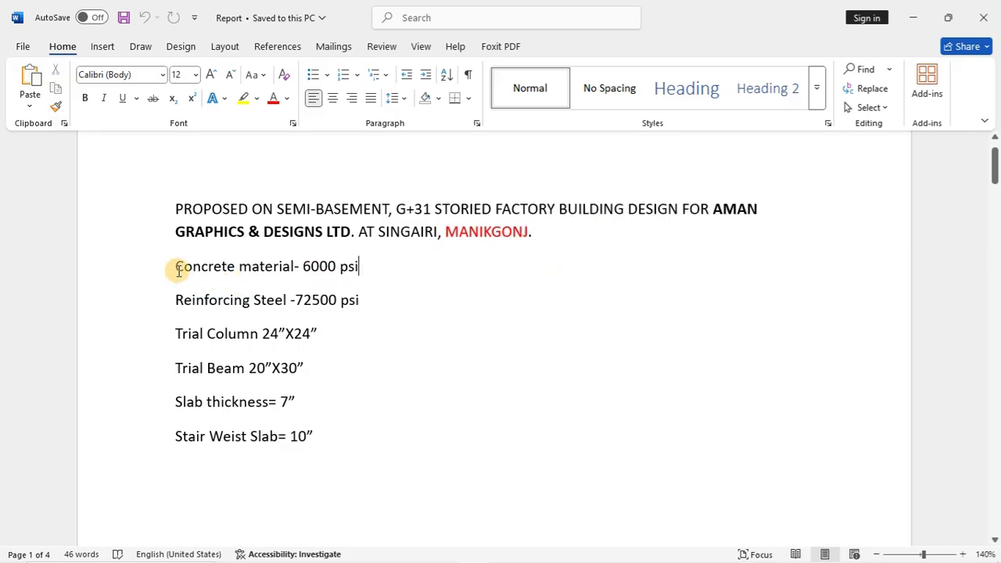
drag(183, 270, 356, 261)
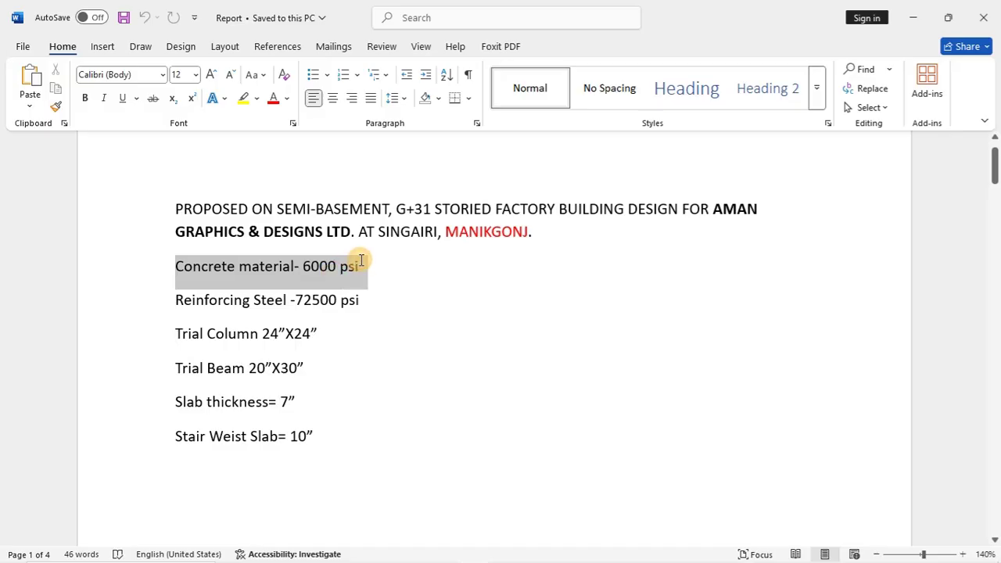
click(265, 292)
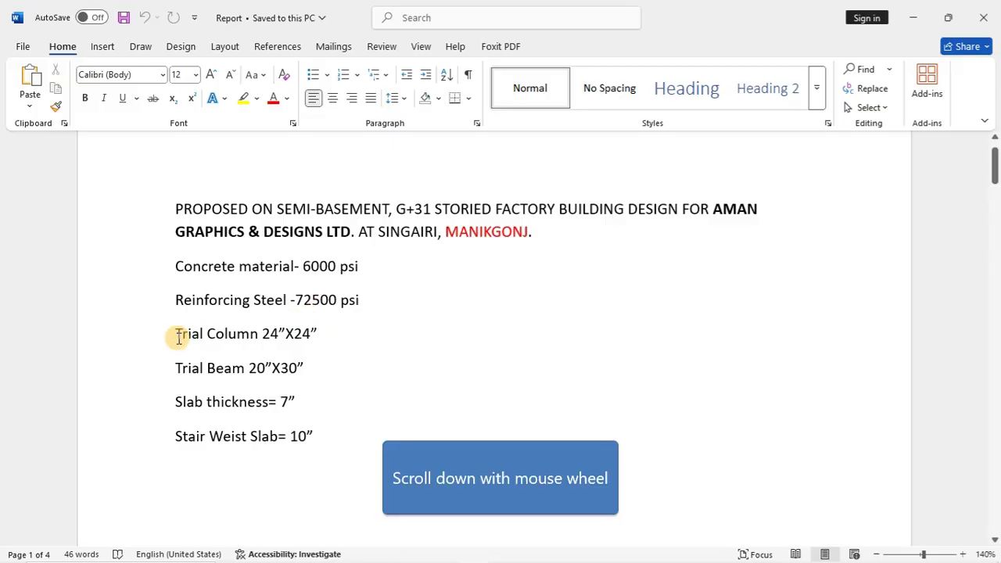
scroll(290, 368, down, 1)
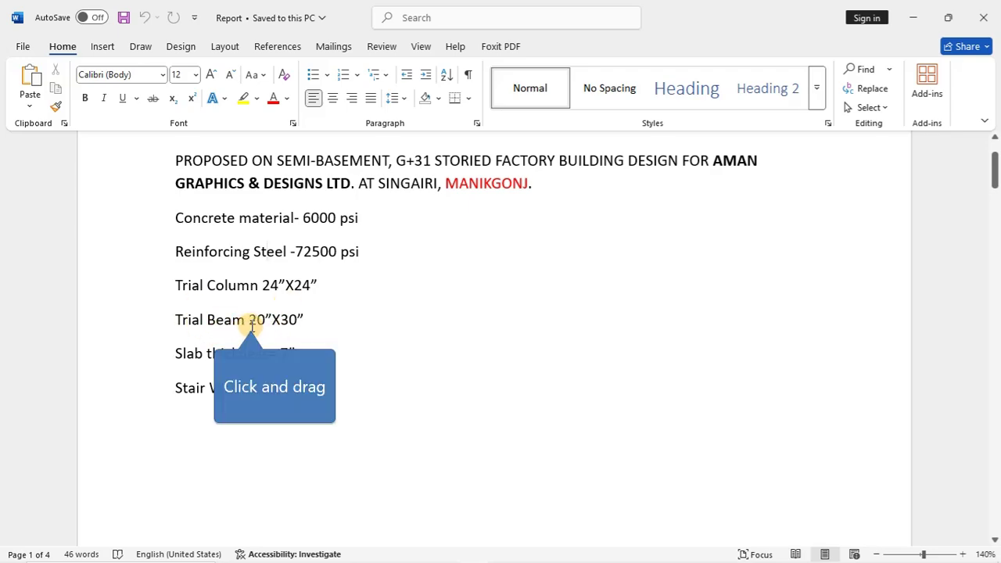
drag(250, 320, 264, 320)
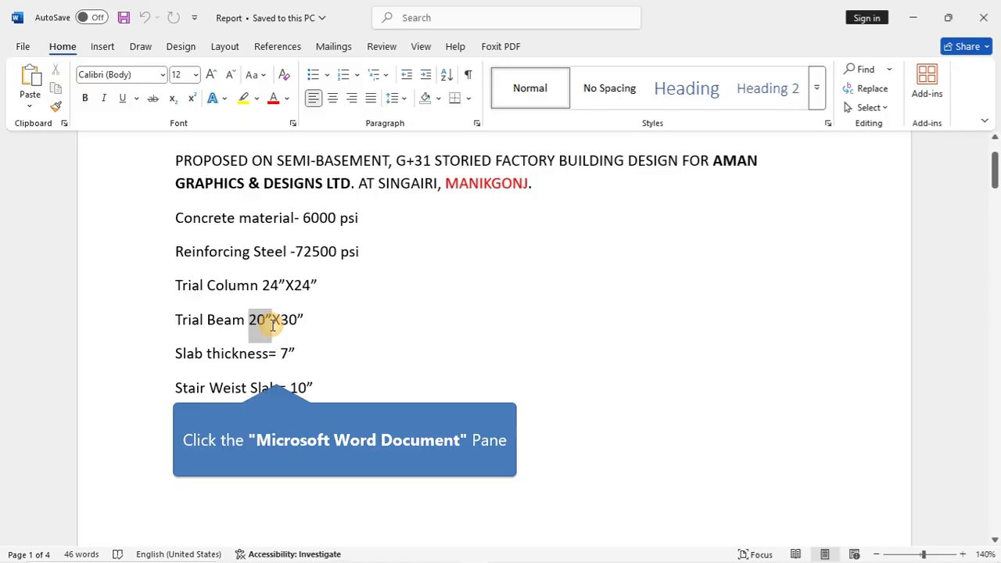
click(277, 371)
scroll(215, 356, down, 1)
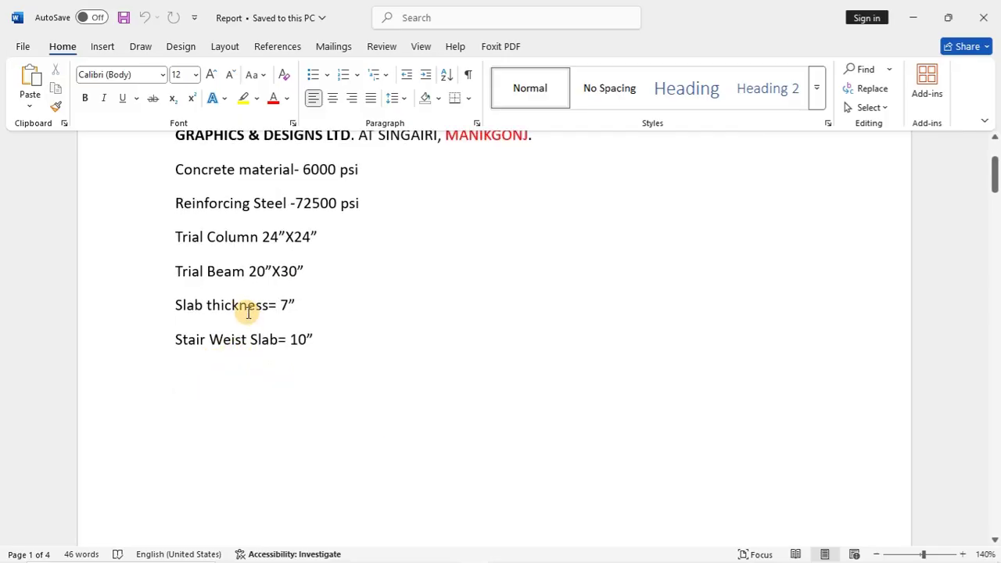
drag(279, 304, 293, 313)
click(269, 340)
scroll(241, 331, down, 1)
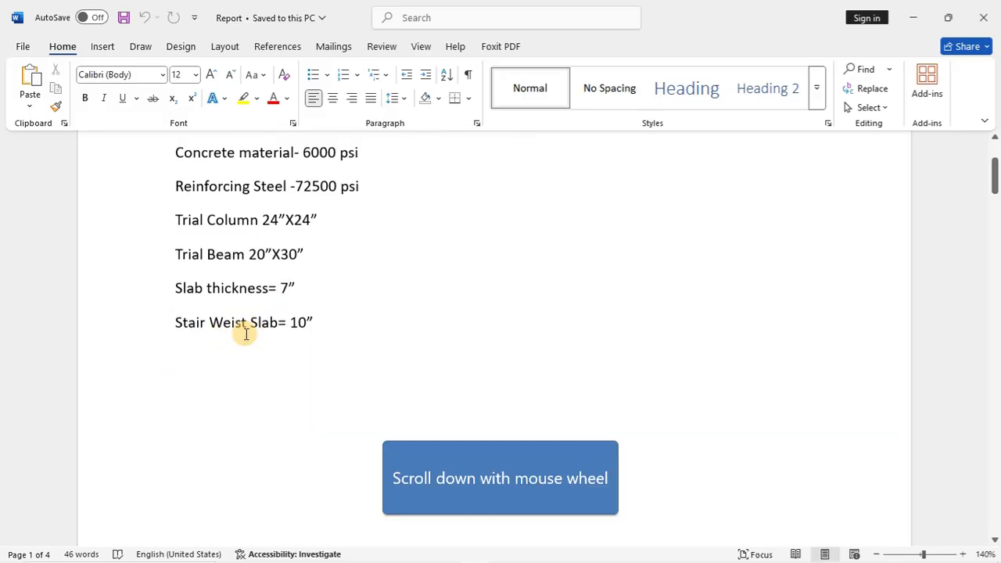
- Read the scanned soil report's Conclusion and Recommendation page, focusing on the foundation type and allowable bearing capacity
scroll(349, 327, down, 3)
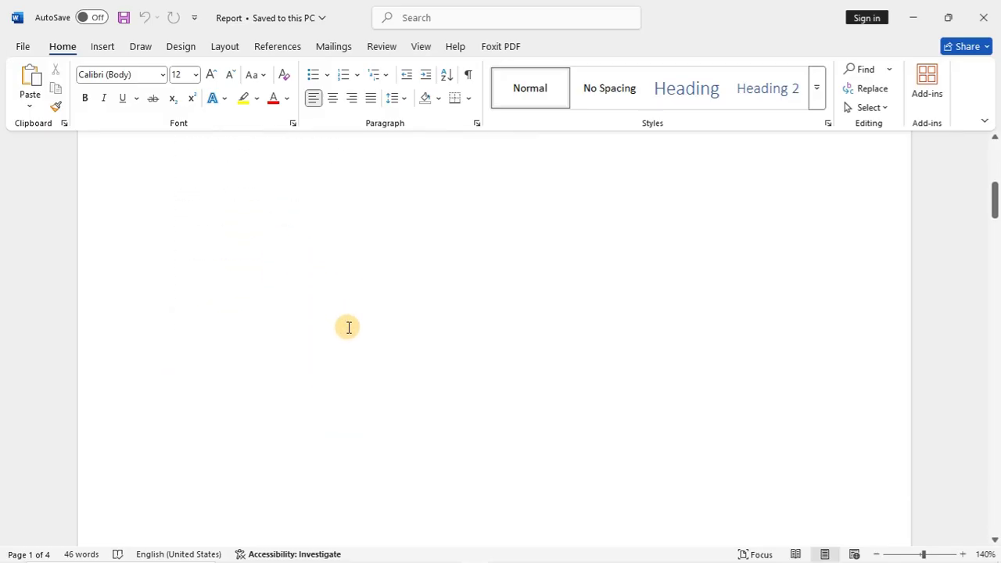
scroll(349, 327, down, 3)
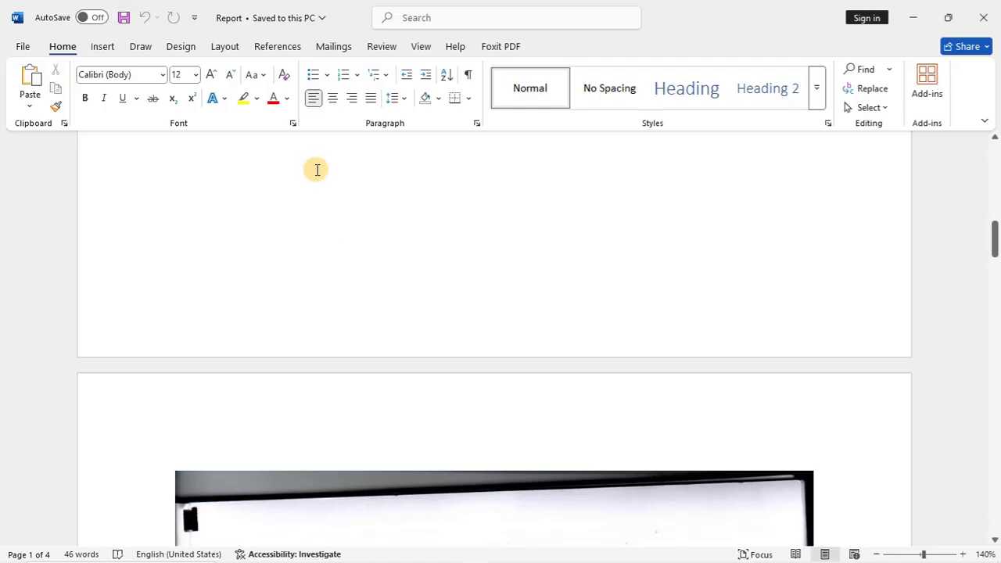
scroll(306, 273, down, 2)
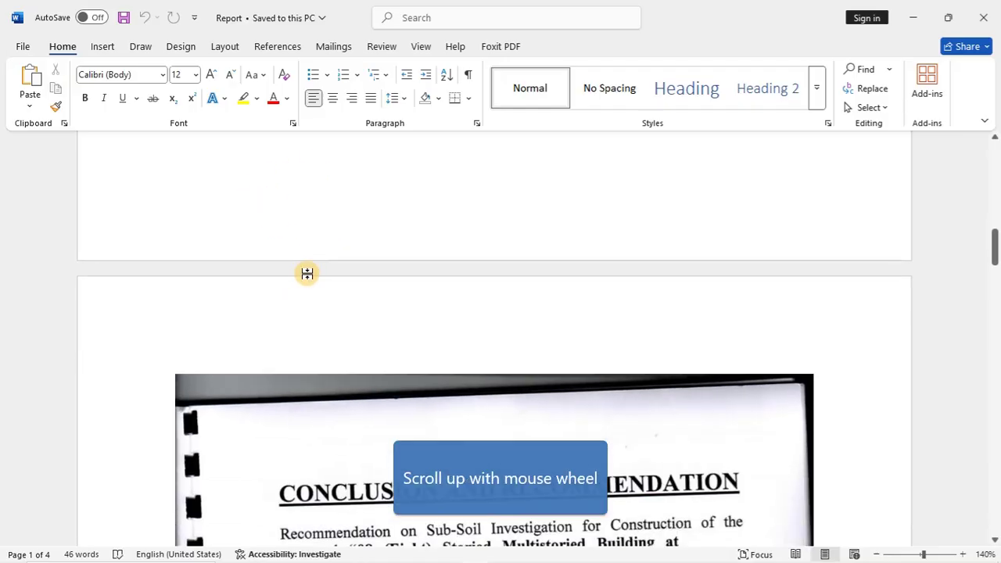
scroll(317, 270, up, 3)
scroll(317, 269, up, 1)
scroll(321, 266, down, 7)
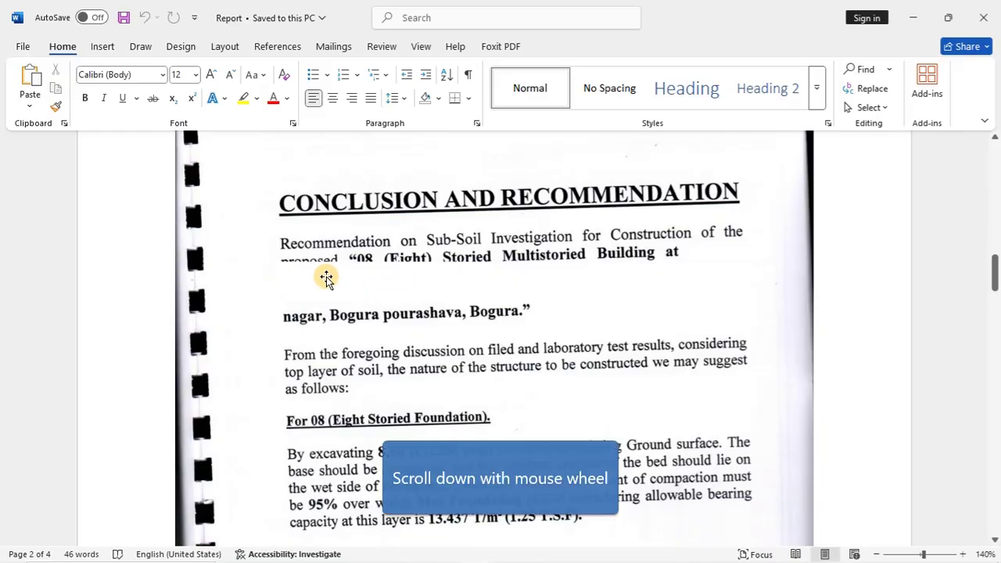
scroll(337, 272, down, 3)
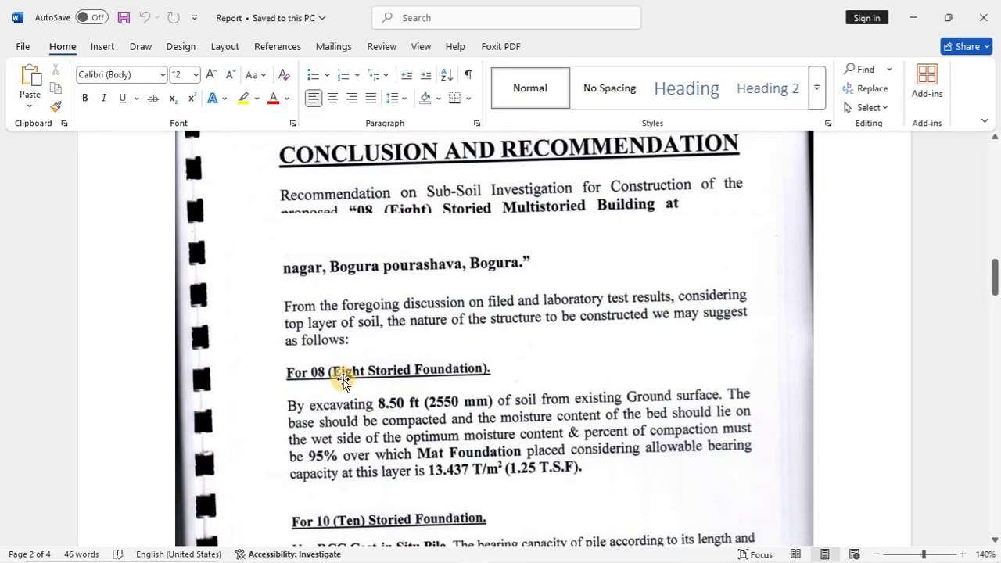
scroll(328, 380, up, 2)
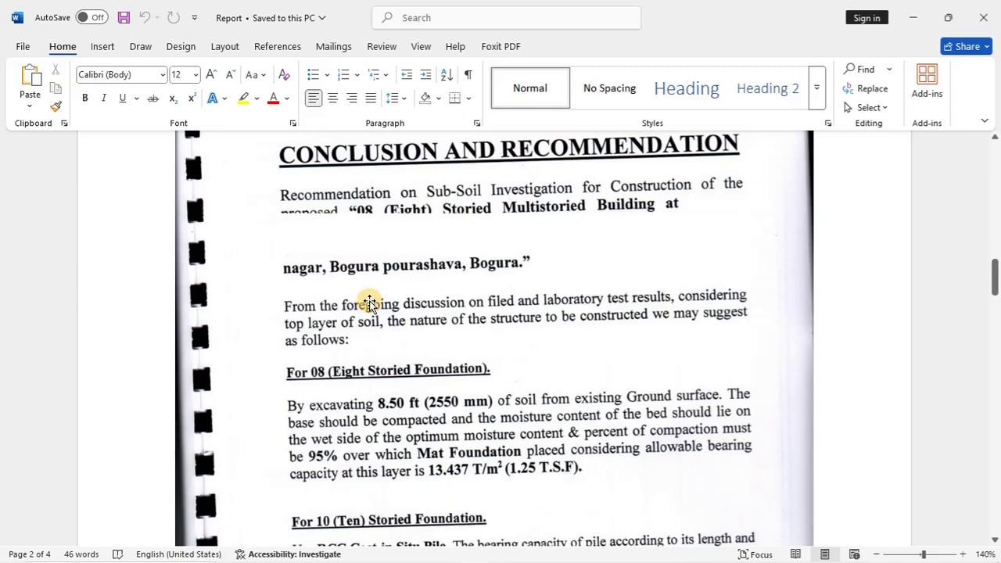
scroll(405, 366, down, 2)
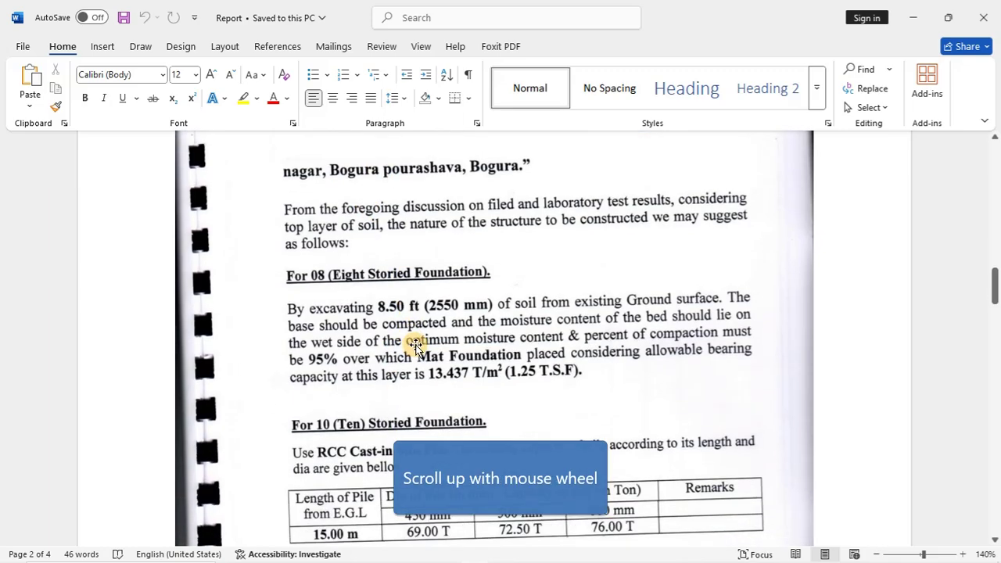
scroll(415, 346, up, 2)
scroll(346, 291, down, 3)
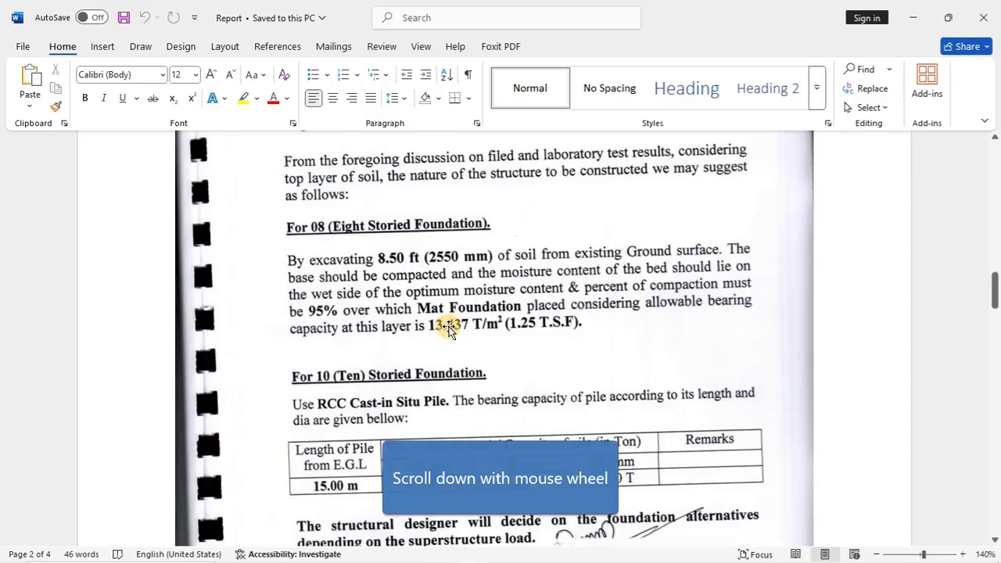
- Read the soil report's ten-storied foundation recommendation, focusing on the RCC cast-in-situ pile capacities by length and diameter
scroll(462, 324, down, 4)
scroll(478, 325, down, 3)
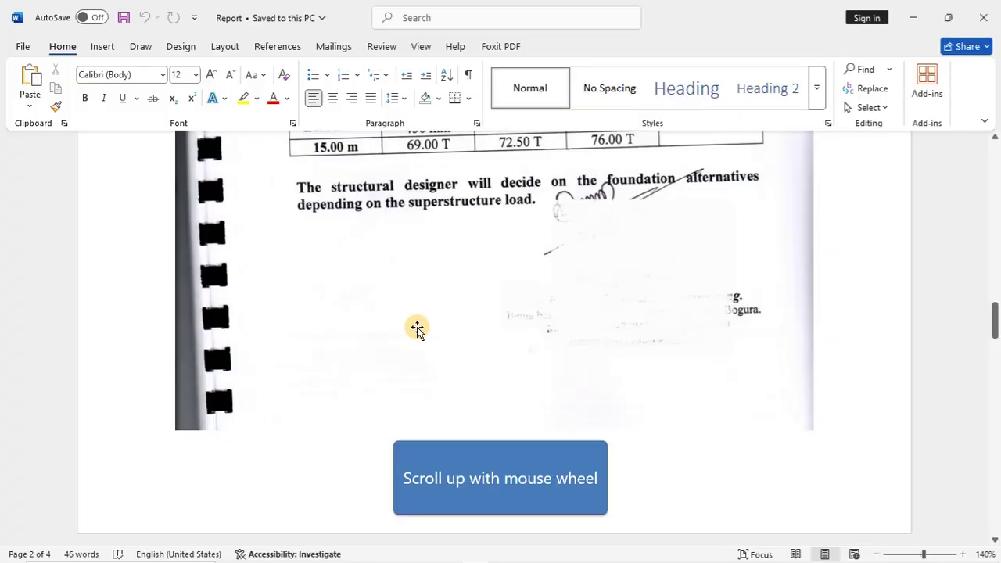
scroll(416, 328, up, 3)
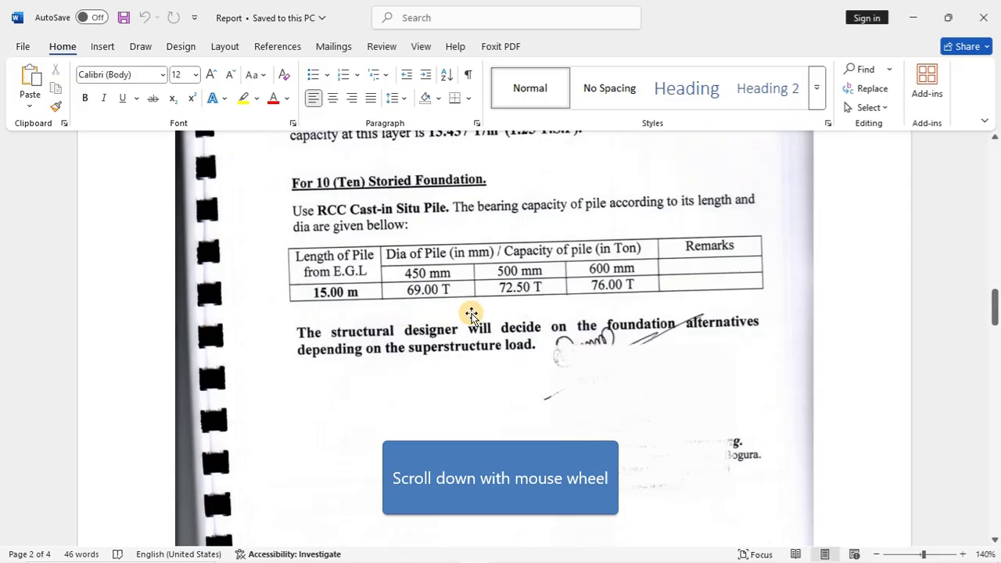
scroll(477, 316, down, 2)
scroll(497, 327, up, 4)
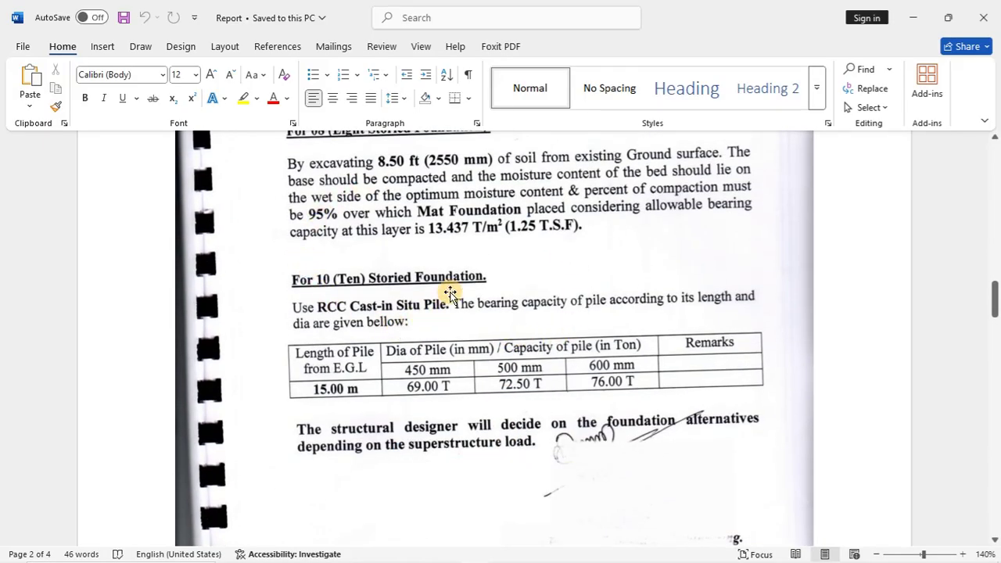
scroll(524, 238, down, 1)
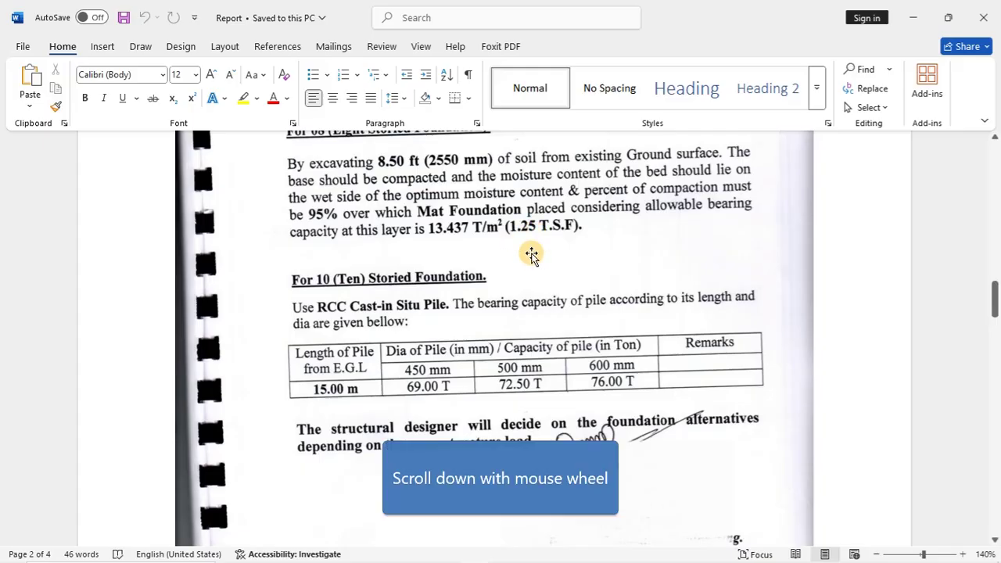
- Examine the Record of Boring and Testing sheet for Bore hole No. 01, covering soil strata, corrected SPT values and the N-value graph
scroll(475, 341, down, 3)
scroll(474, 354, down, 3)
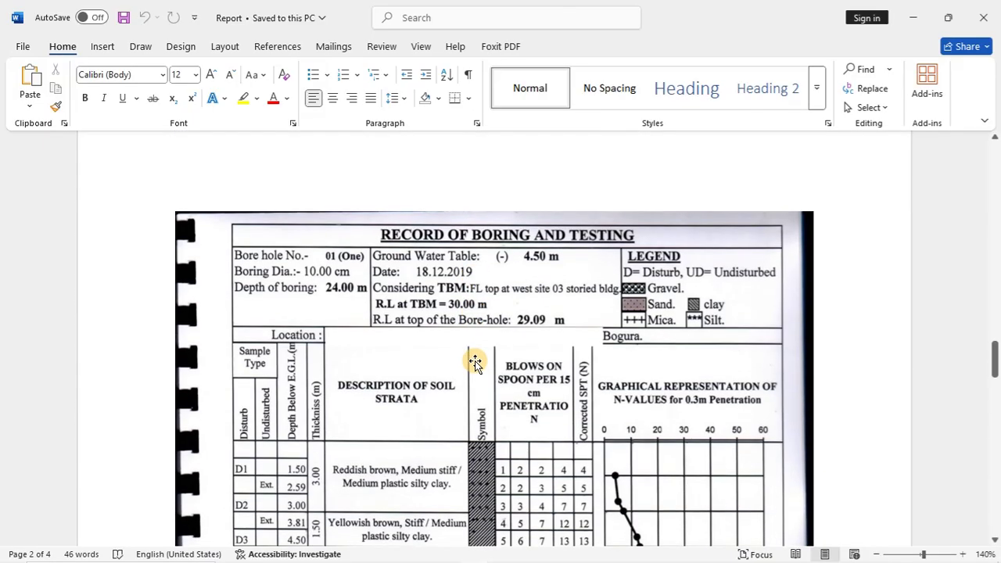
scroll(478, 305, down, 3)
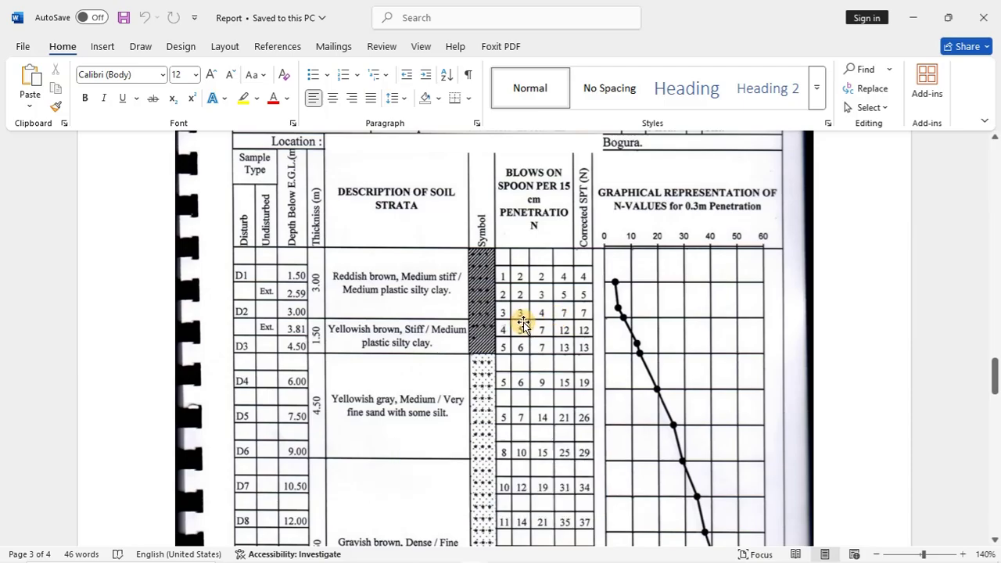
scroll(522, 325, up, 1)
scroll(526, 326, down, 3)
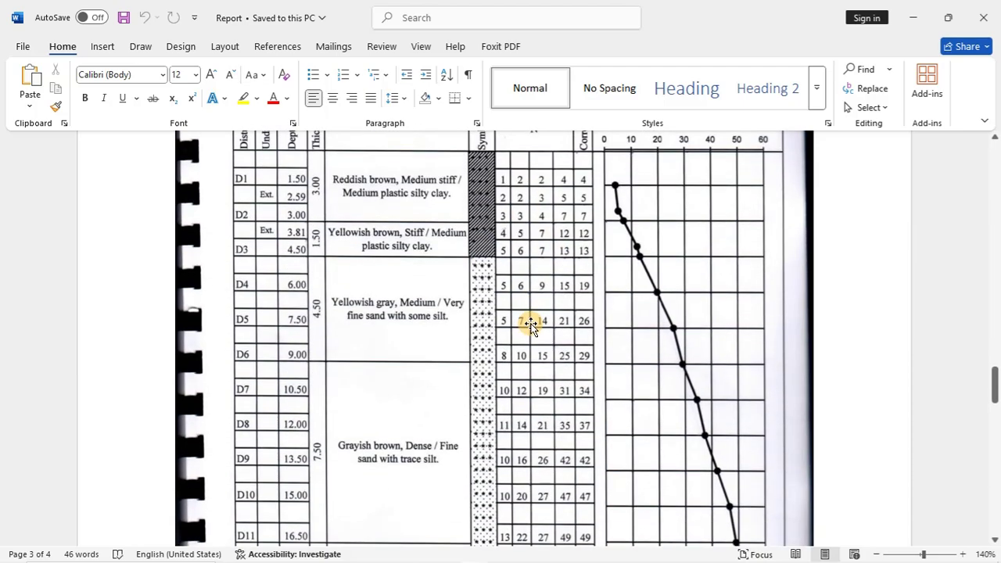
scroll(538, 322, down, 2)
scroll(557, 317, down, 4)
scroll(563, 321, up, 7)
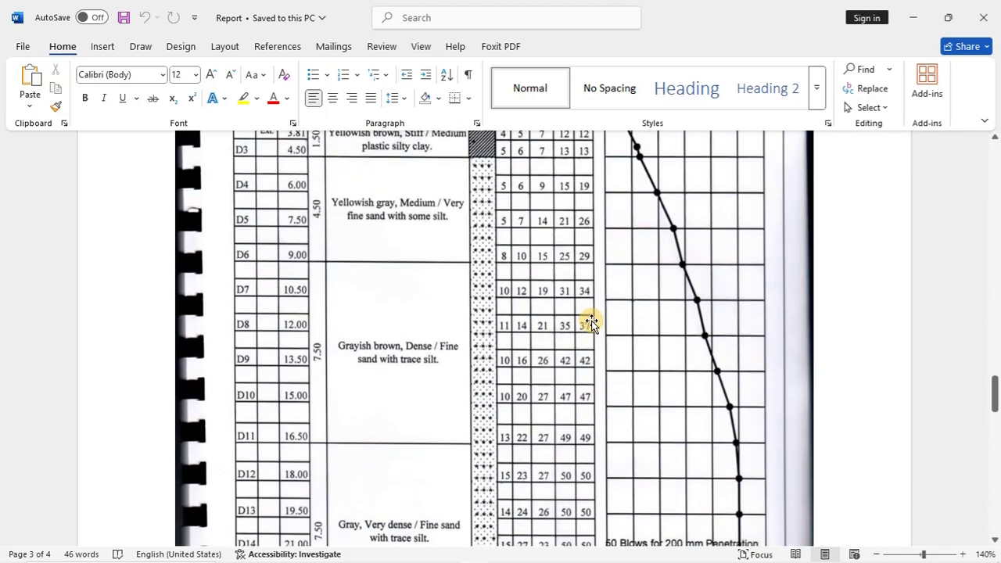
scroll(521, 225, up, 3)
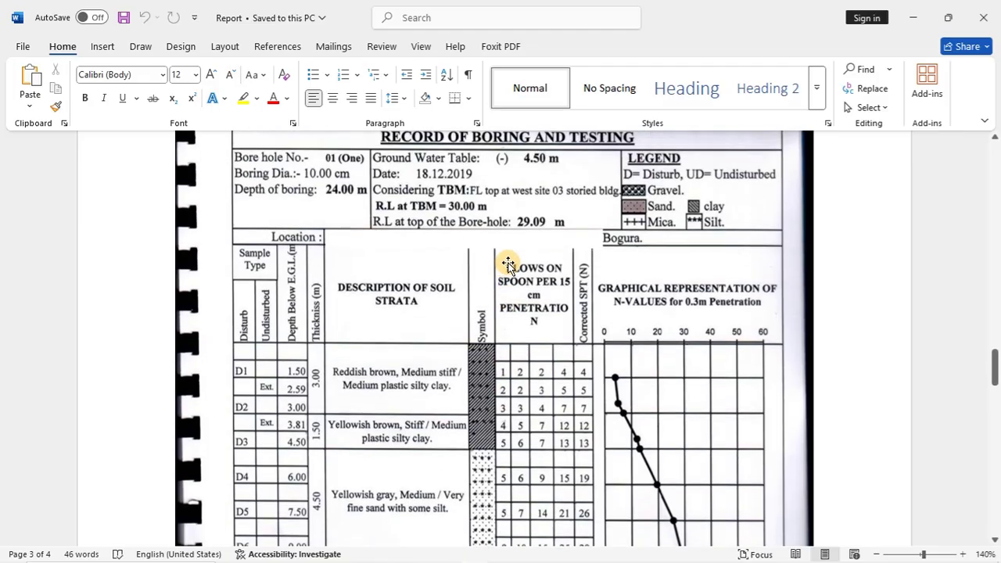
scroll(594, 269, down, 3)
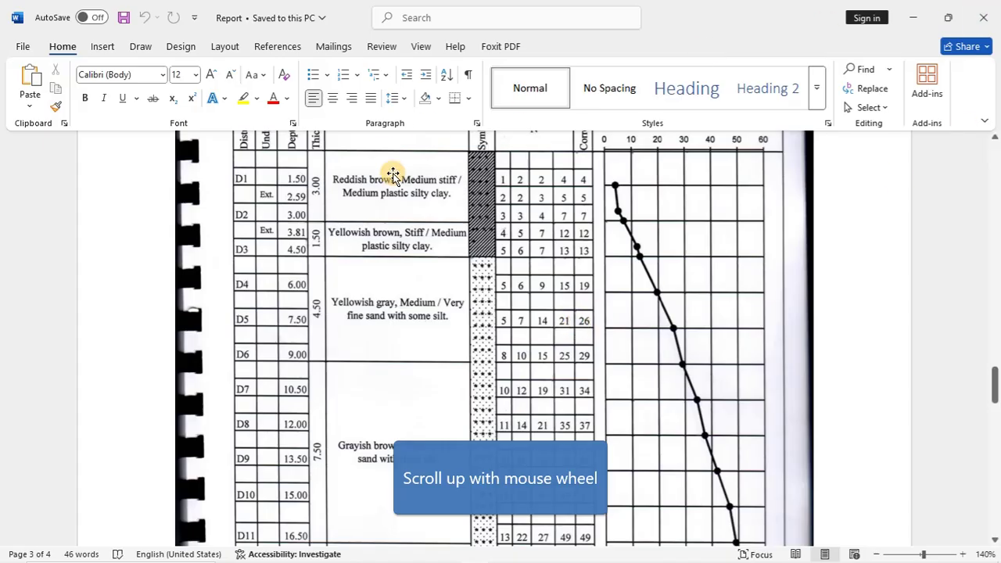
- Return to the design parameters at the start of the Report, and minimize Word and AutoCAD to reach the desktop
scroll(438, 250, up, 10)
scroll(442, 249, up, 15)
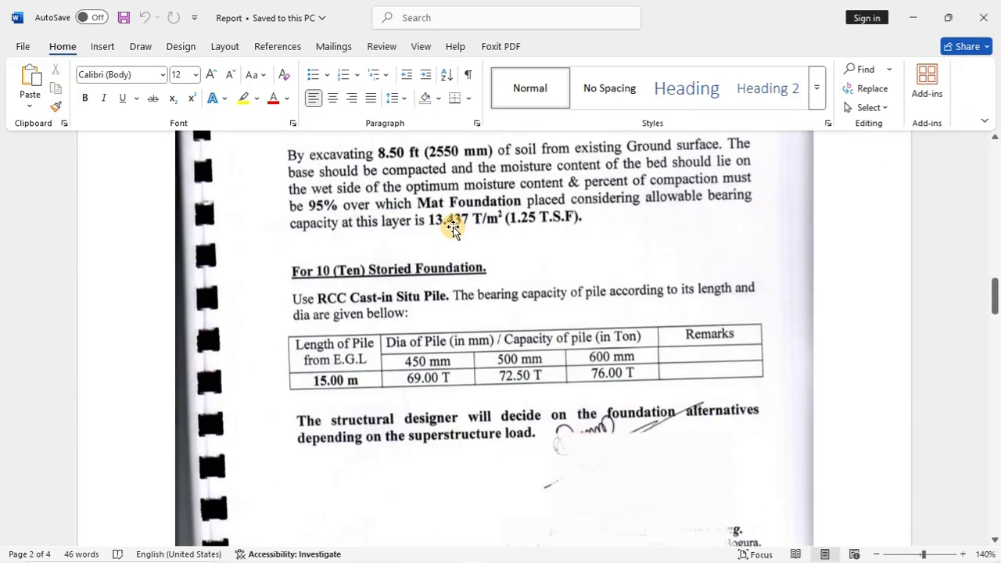
scroll(460, 224, up, 3)
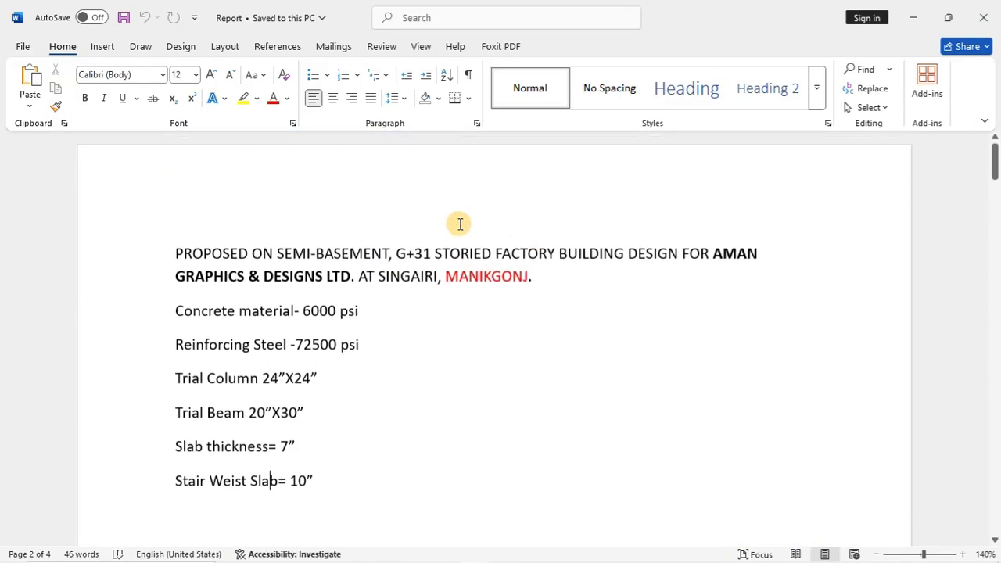
click(922, 16)
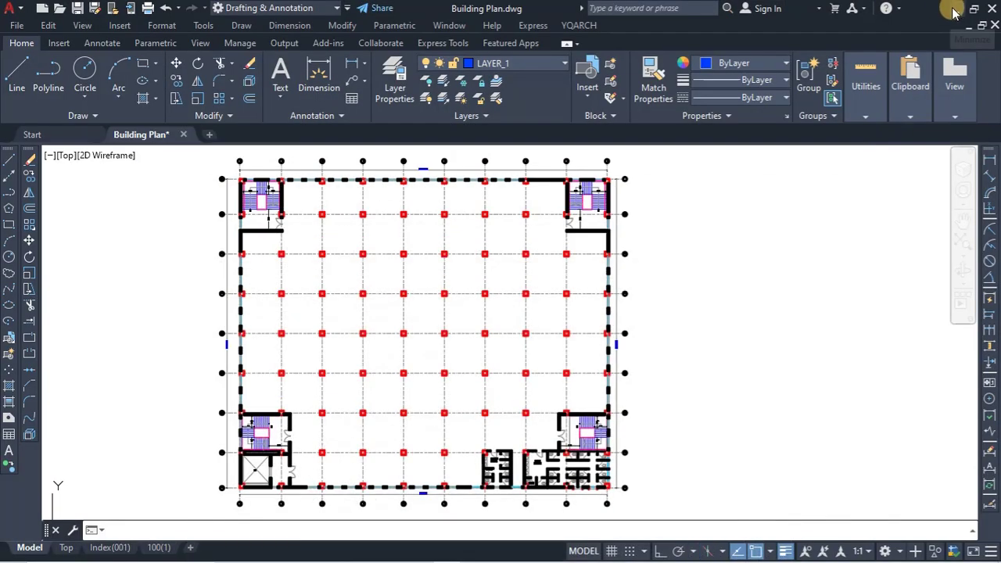
click(953, 13)
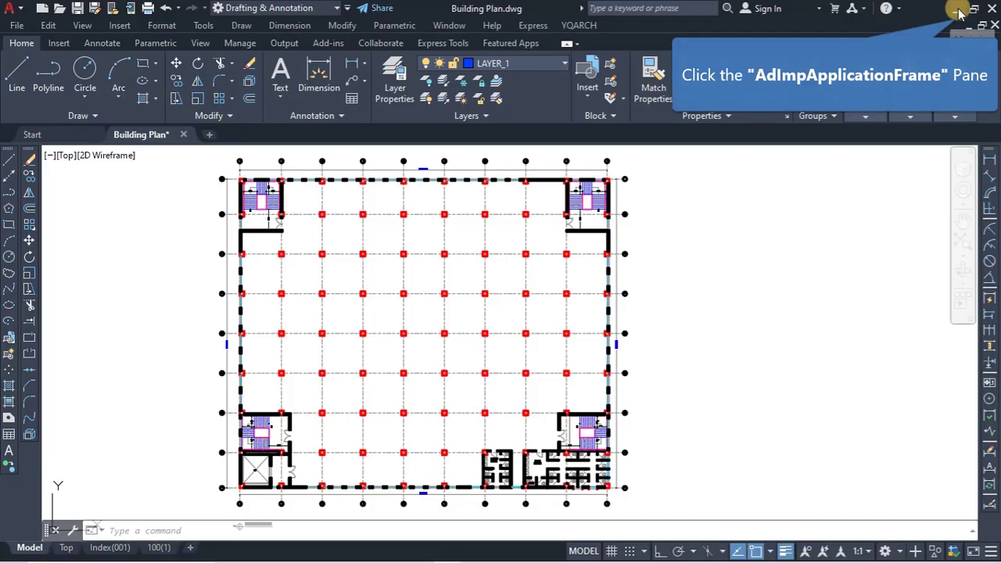
click(954, 13)
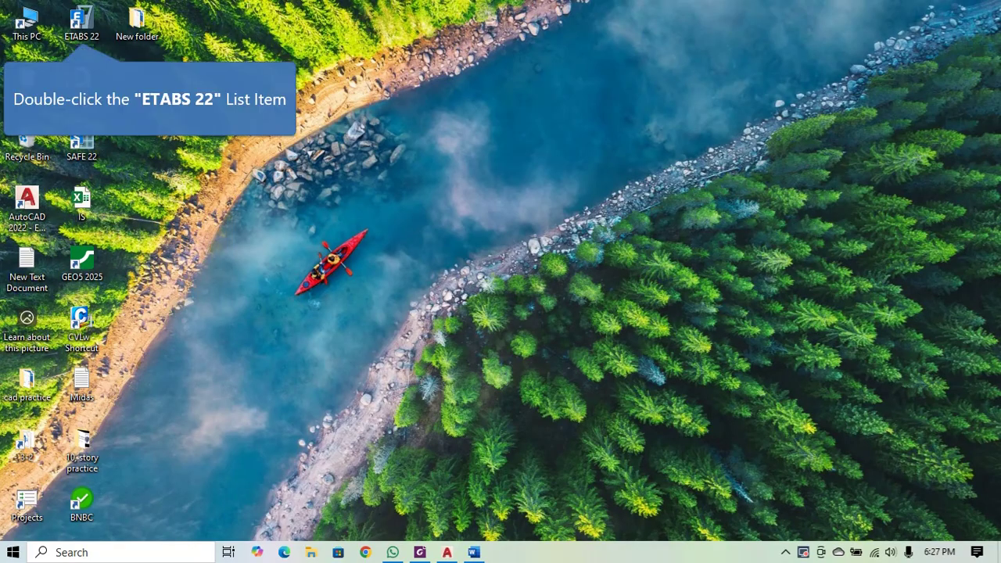
- Launch ETABS 22 from the desktop and start a new model
double_click(82, 25)
right_click(553, 115)
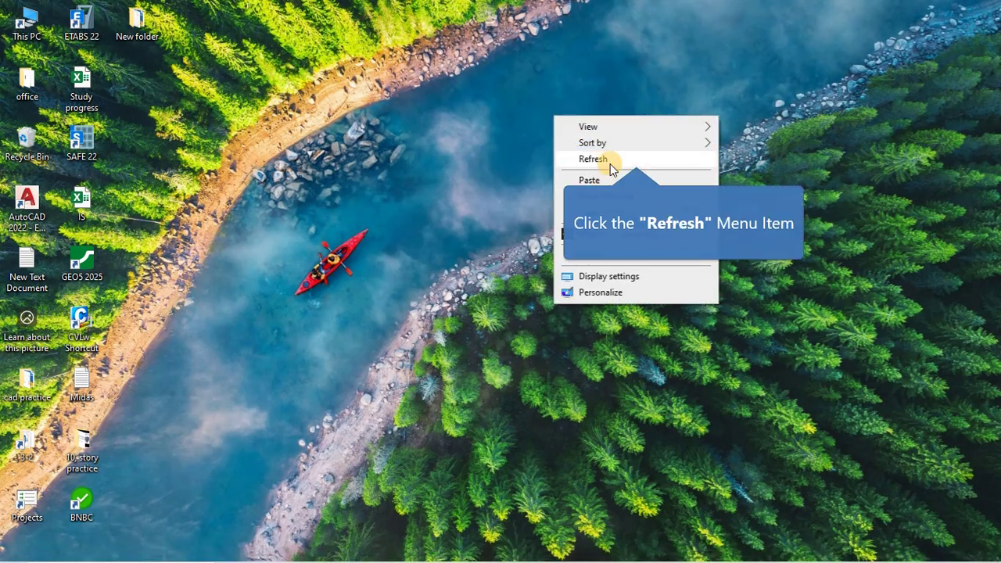
right_click(610, 163)
click(638, 208)
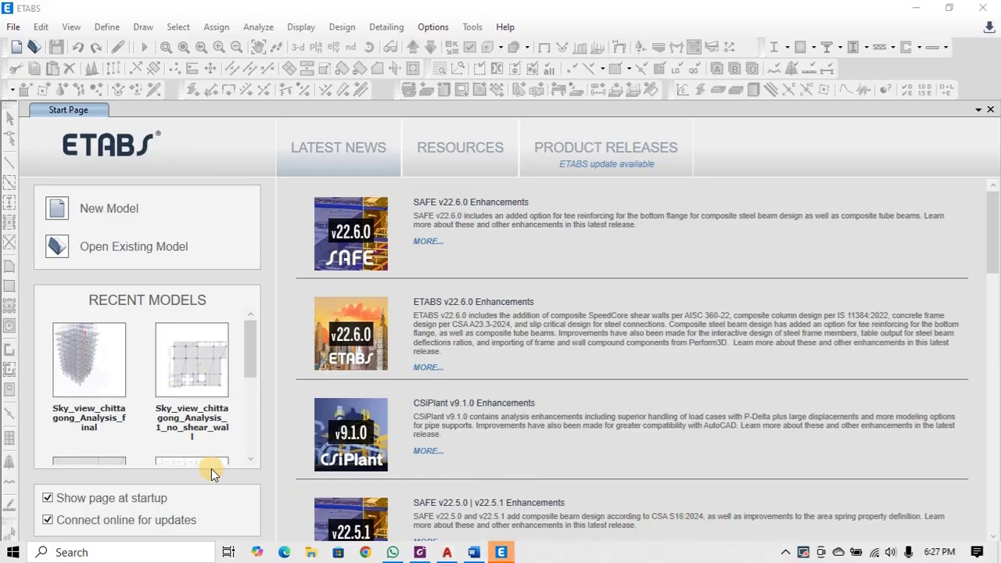
click(97, 217)
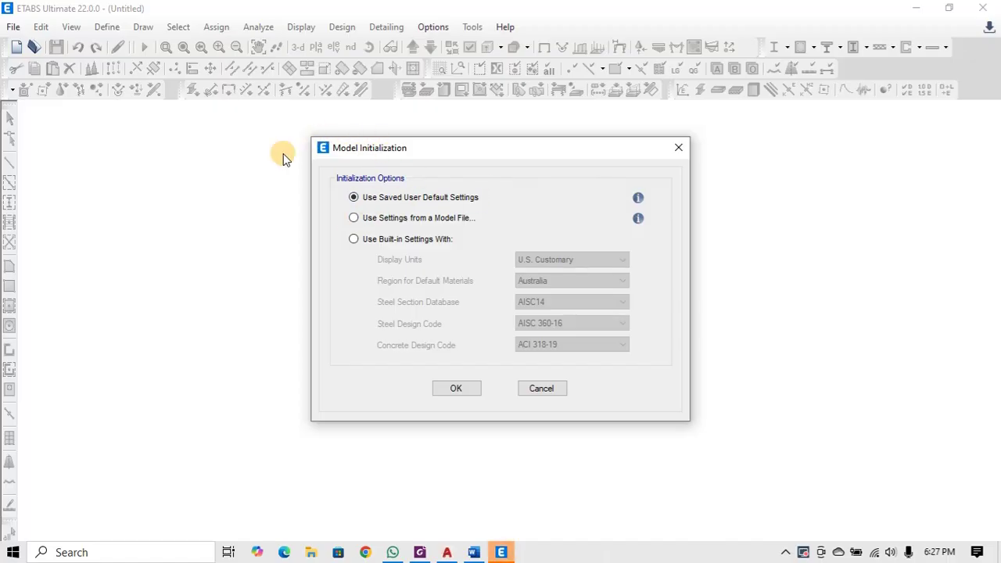
- Initialize the model with built-in settings, using U.S. Customary as the display units
click(372, 219)
click(375, 201)
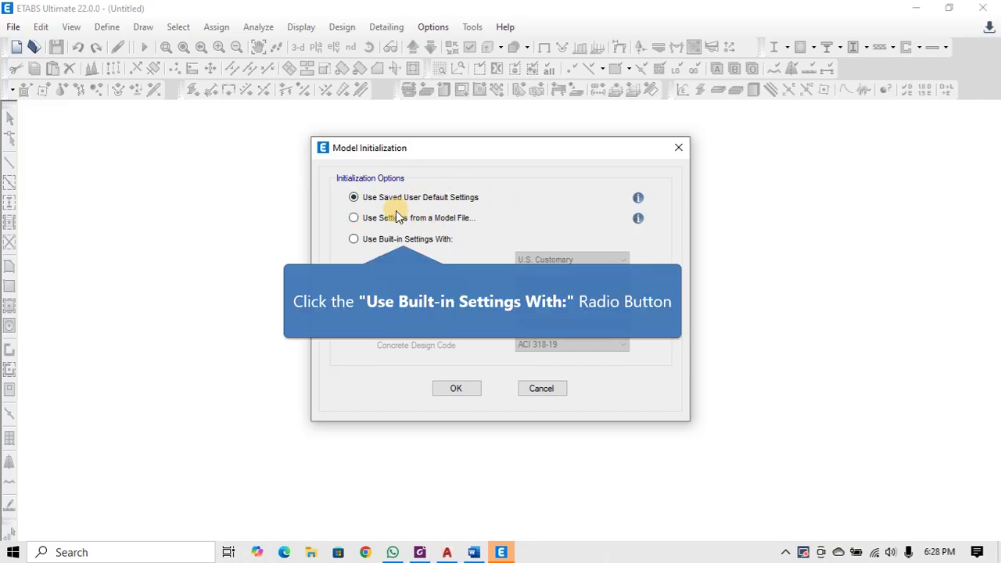
click(356, 241)
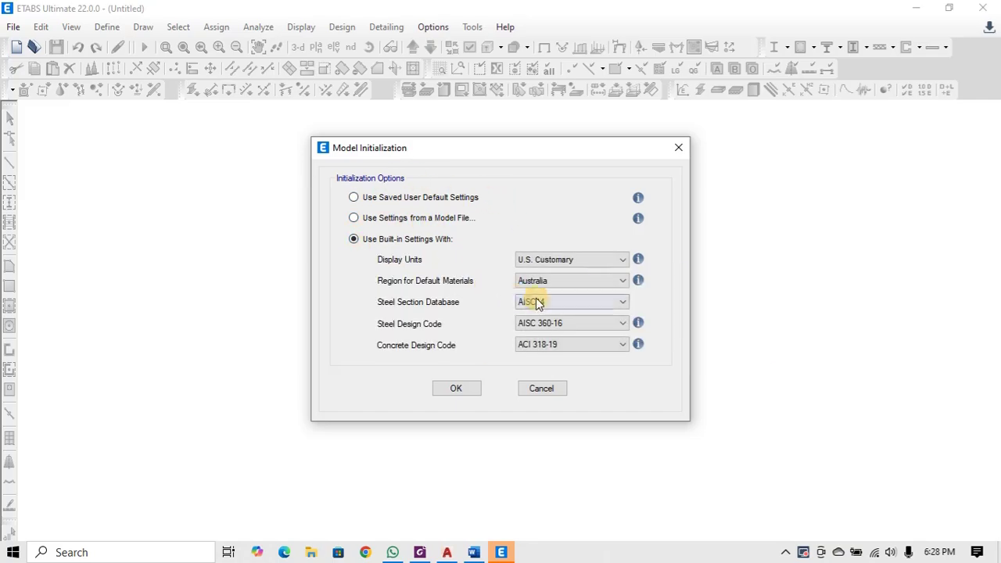
click(580, 263)
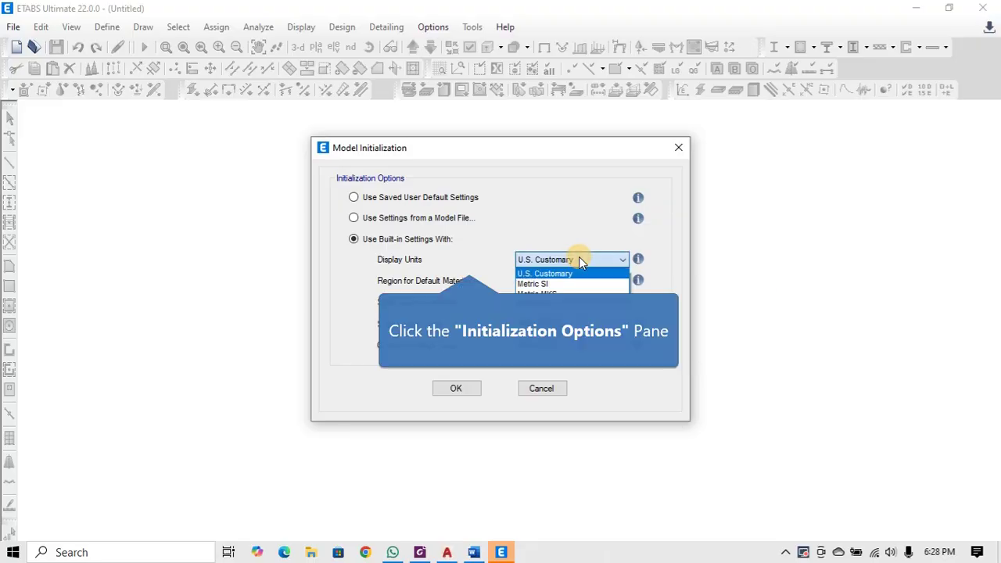
click(470, 266)
click(565, 264)
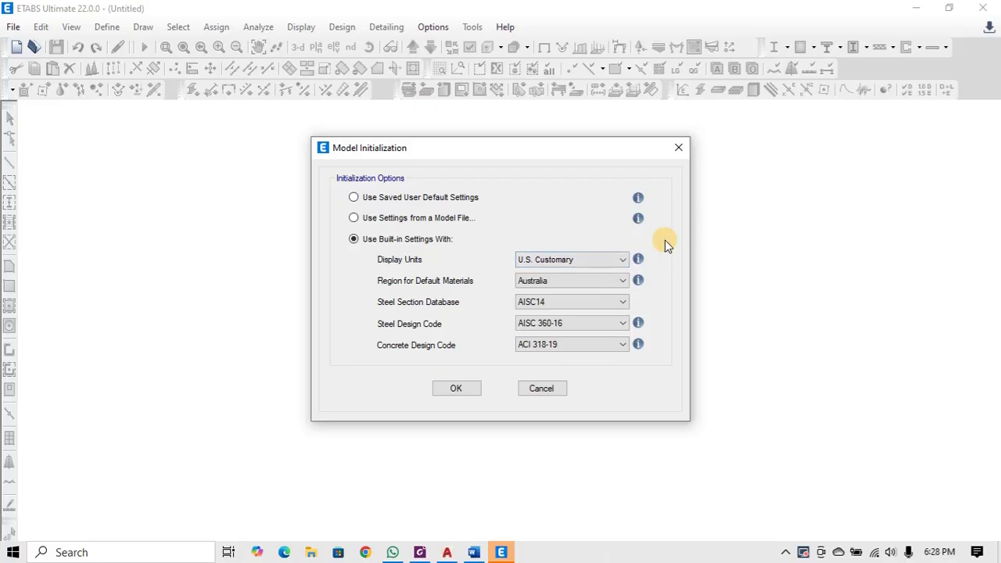
click(593, 264)
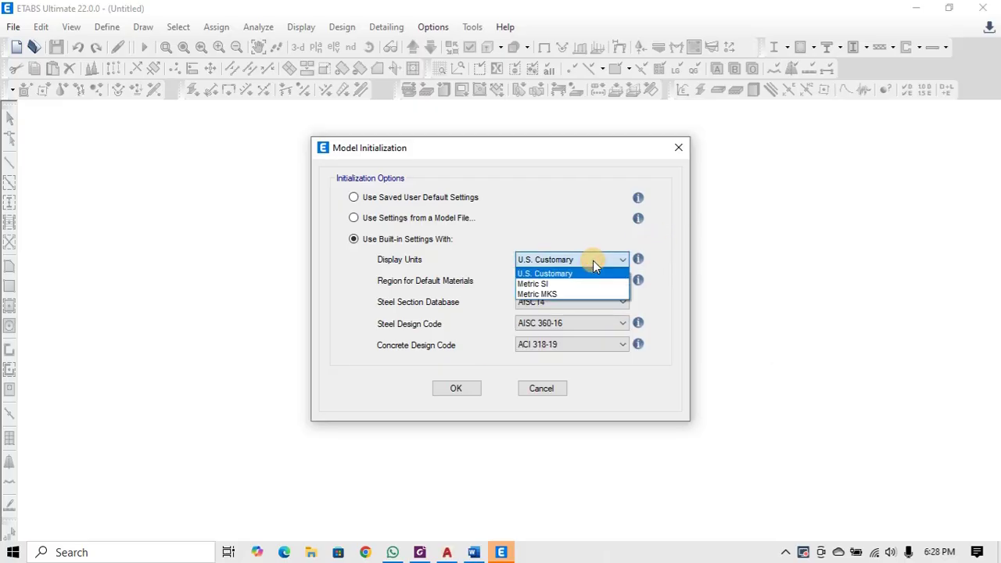
click(591, 261)
click(576, 277)
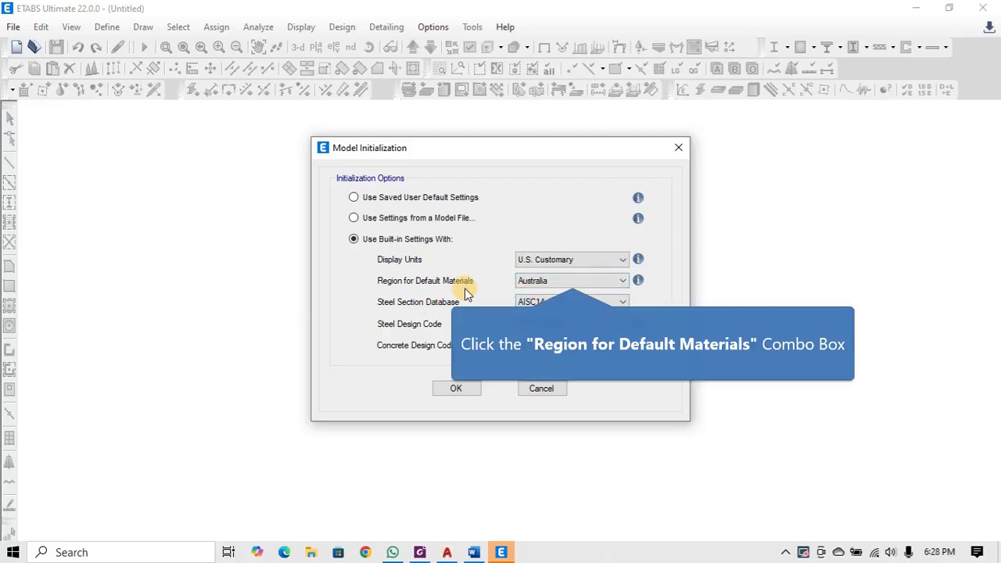
- Set the region for default materials to United States
click(592, 279)
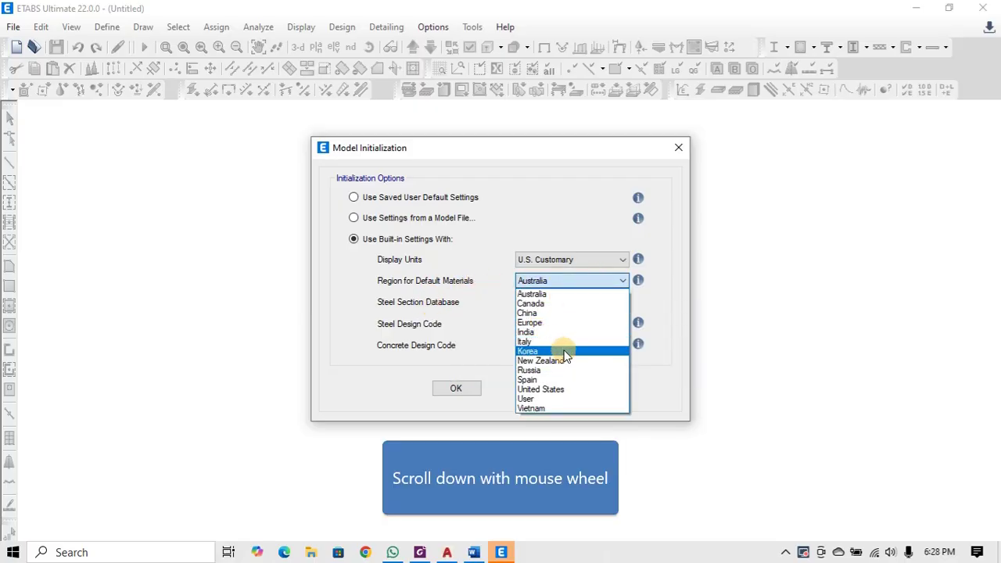
scroll(548, 387, up, 2)
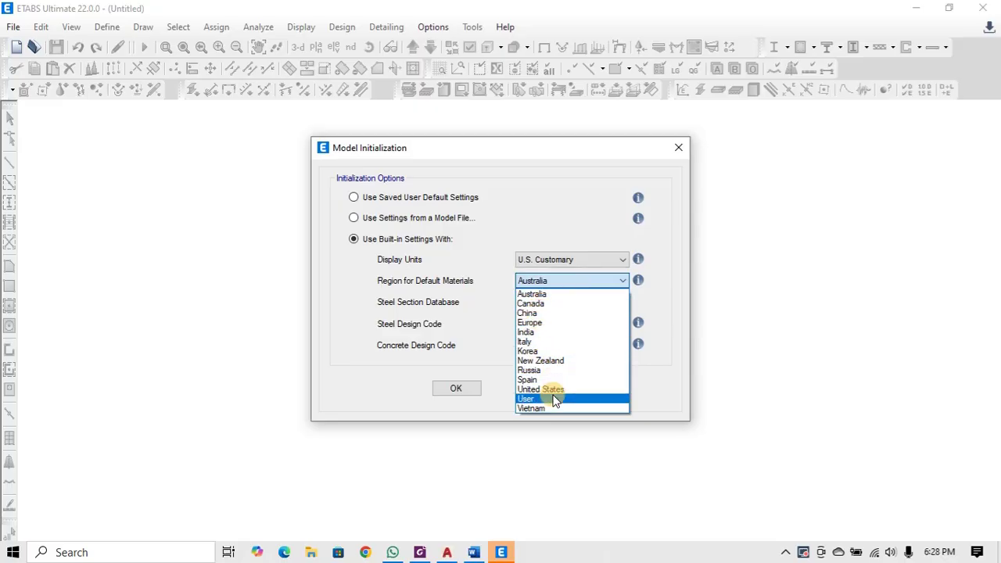
scroll(552, 399, down, 2)
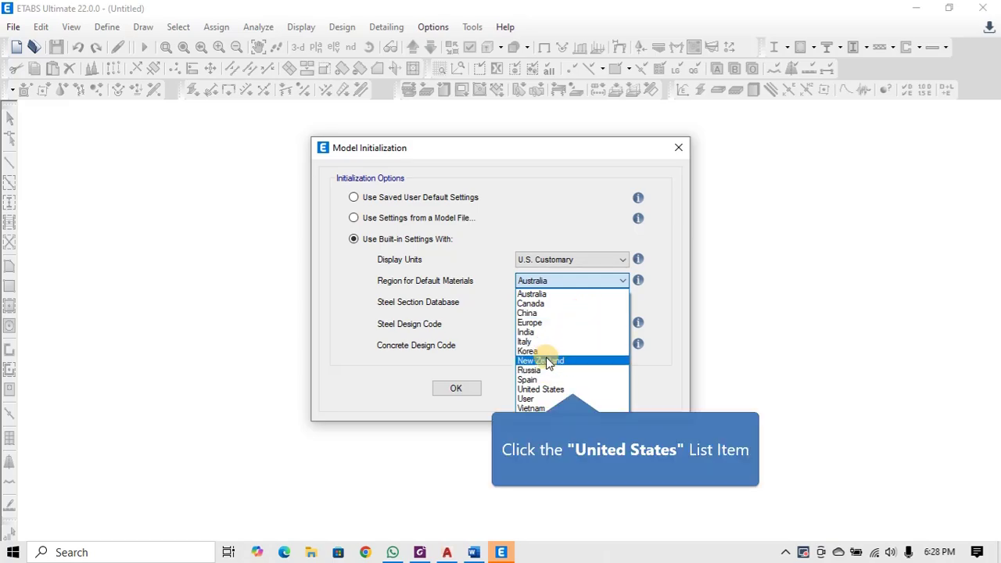
click(557, 389)
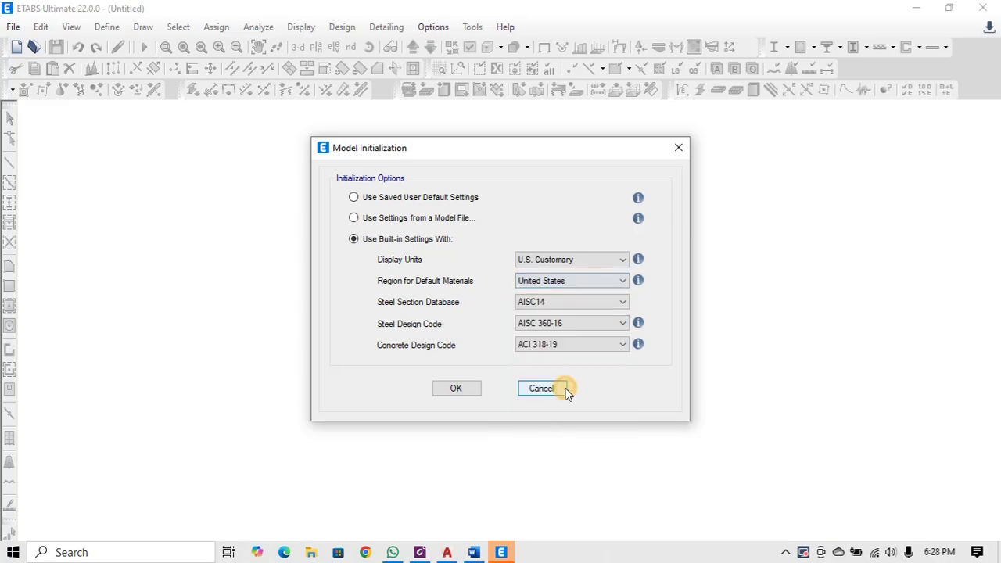
- Keep AISC14 as the steel section database, set the concrete design code to ACI 318-08 and accept the initialization settings
click(597, 306)
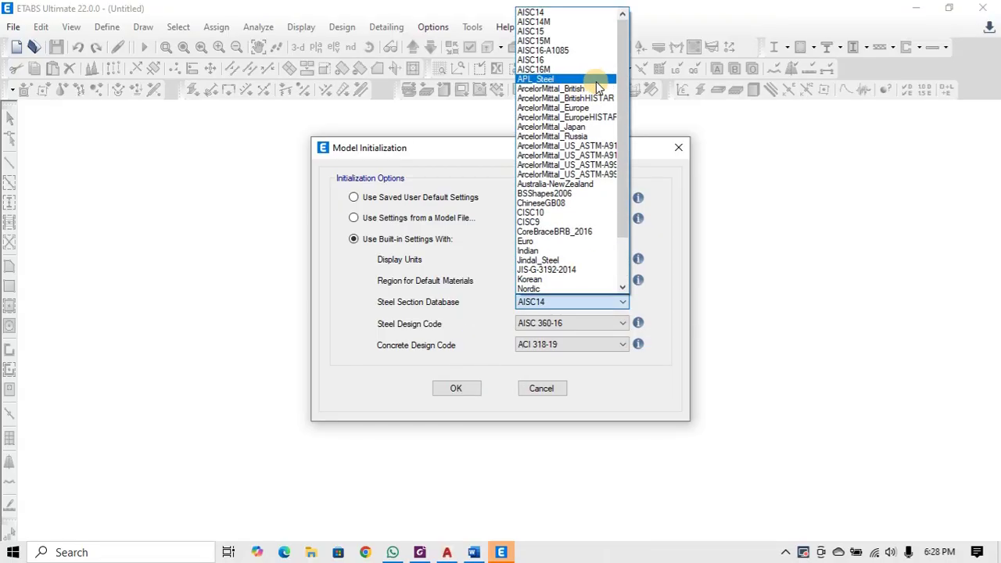
click(561, 305)
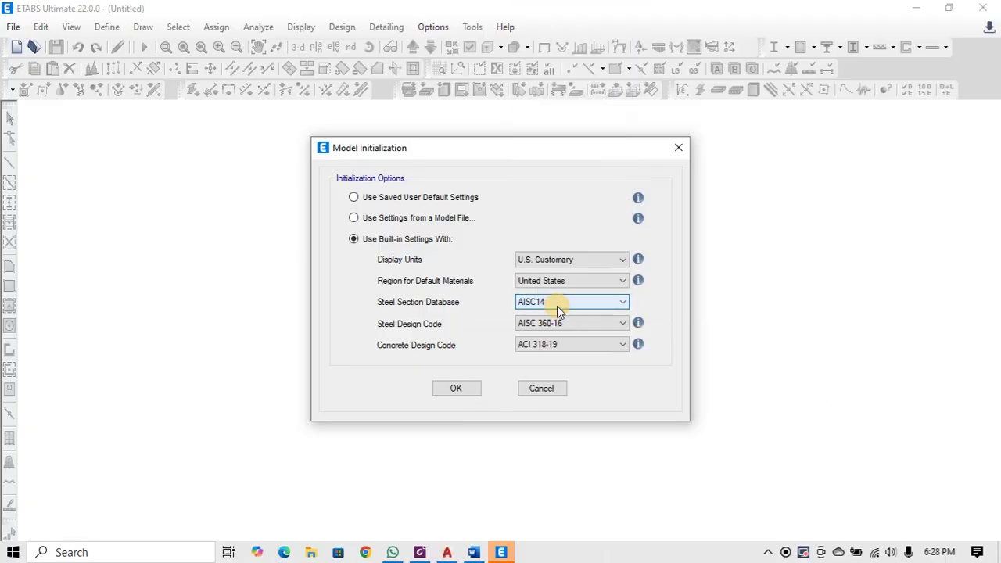
click(587, 348)
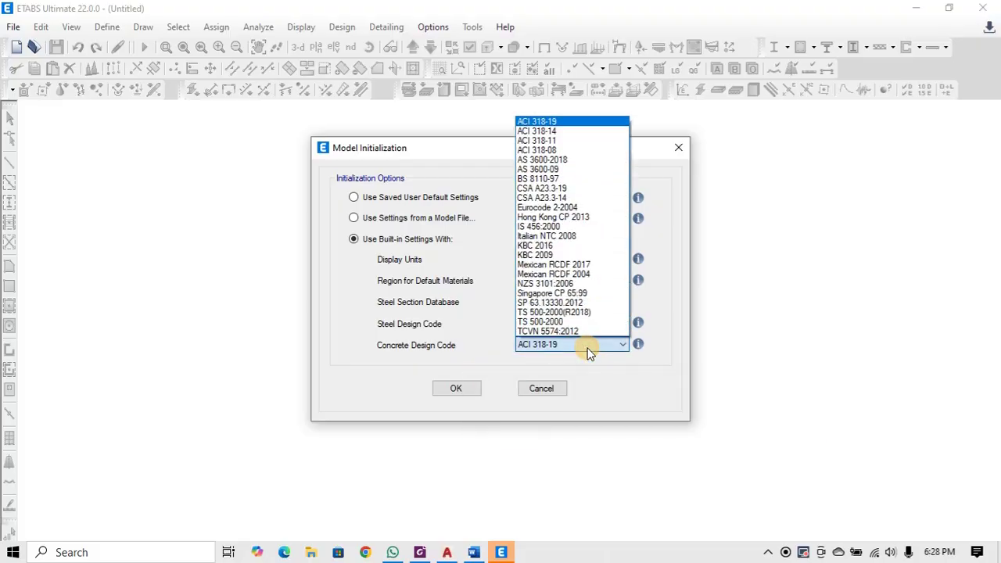
click(537, 150)
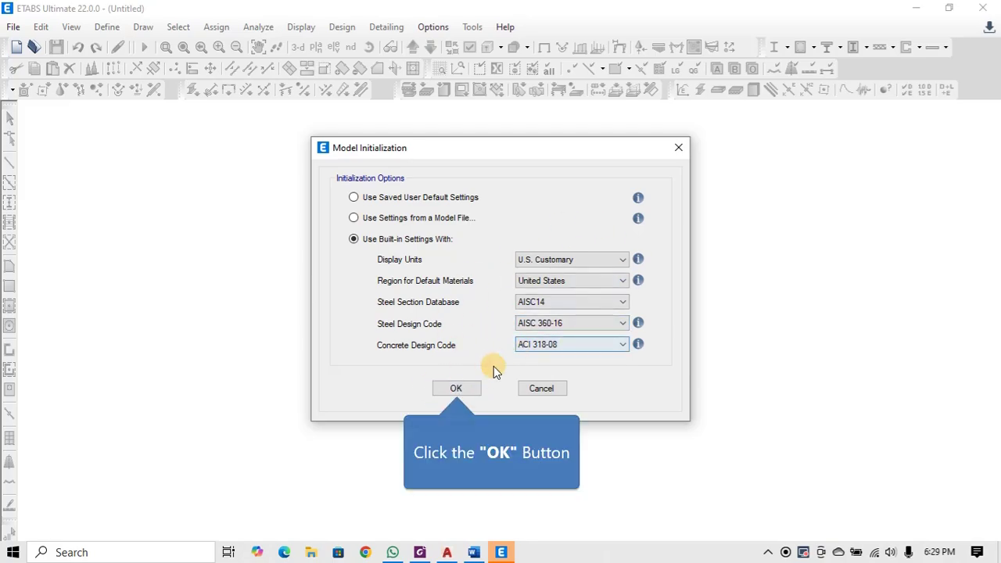
click(456, 389)
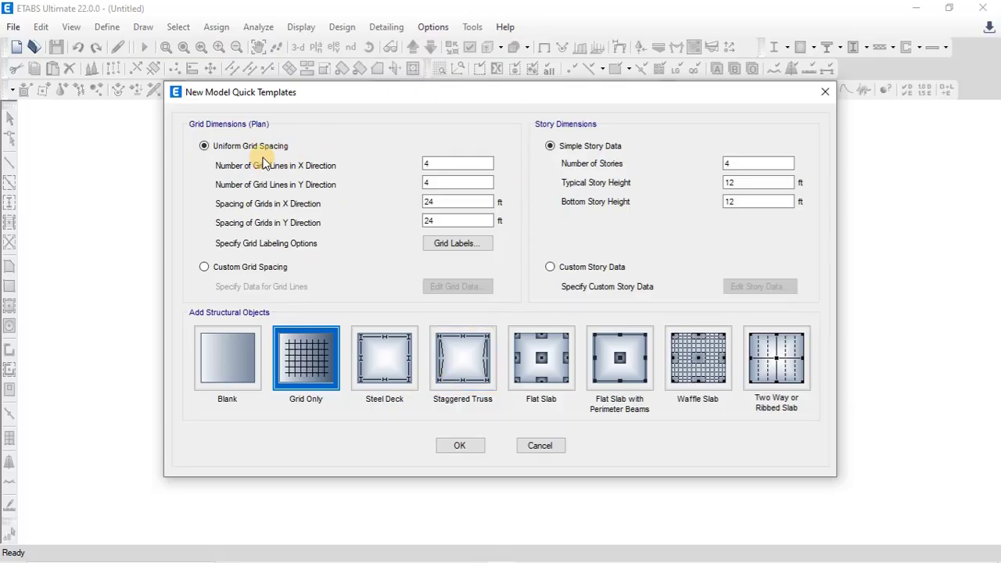
drag(282, 102, 278, 76)
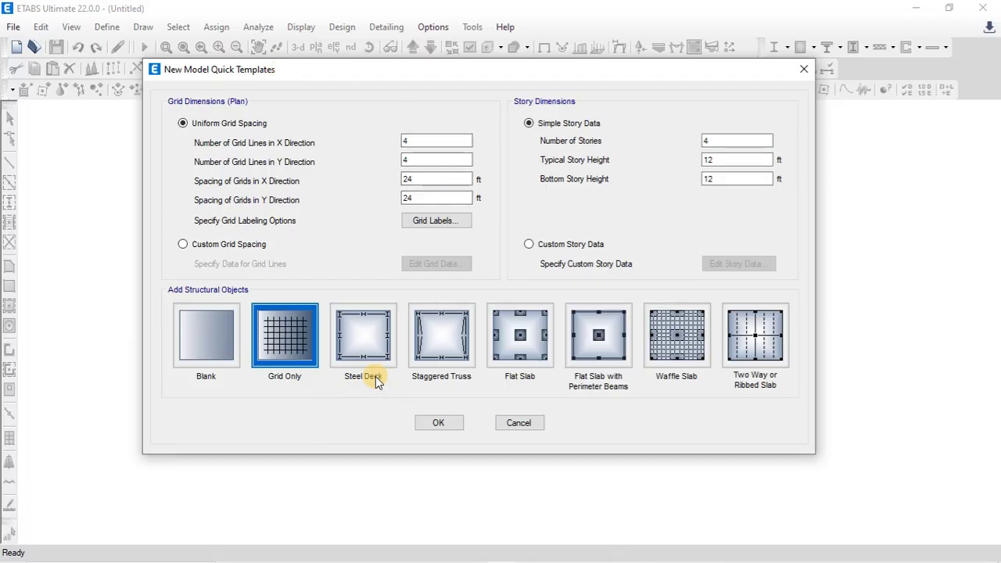
double_click(420, 199)
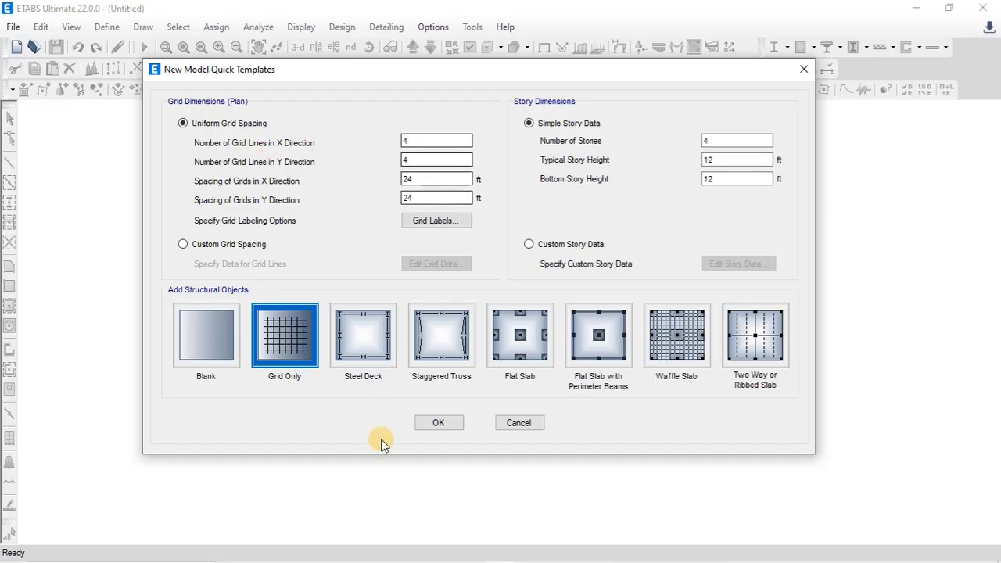
- Check the lettered grid lines in the AutoCAD building plan and set the ETABS number of grid lines in the X direction to 10
click(446, 553)
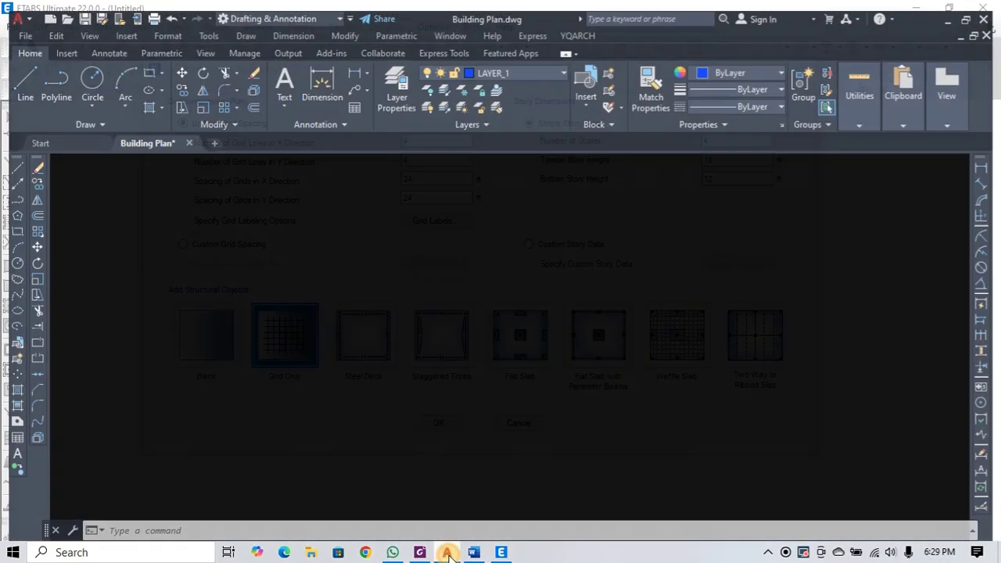
scroll(332, 179, up, 5)
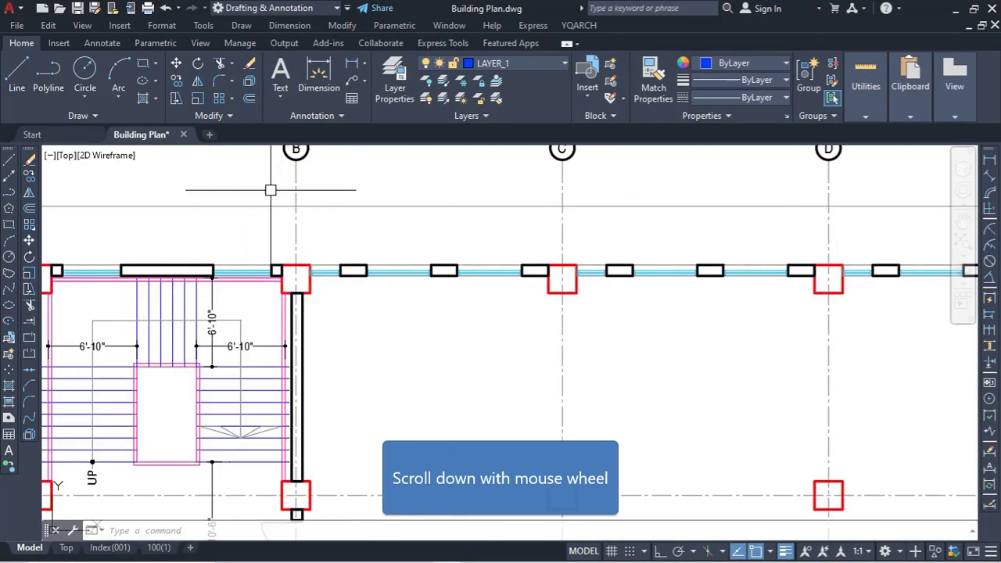
scroll(286, 251, down, 3)
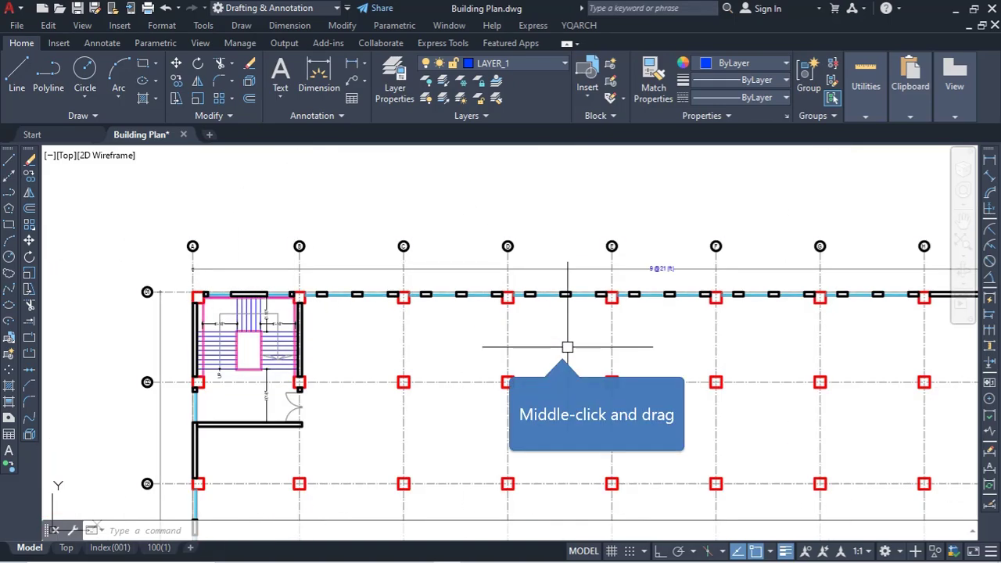
middle_drag(568, 347, 284, 407)
scroll(801, 329, up, 4)
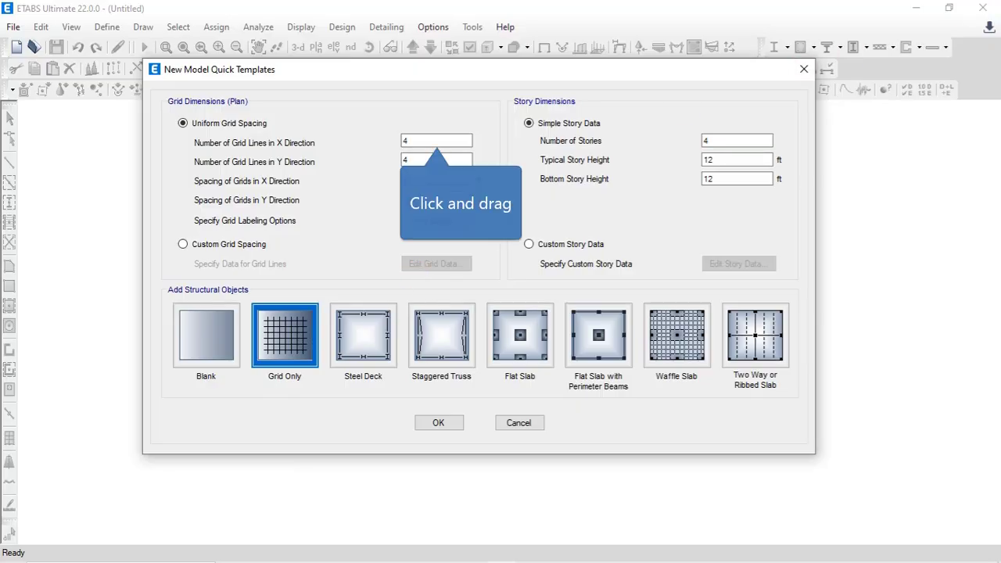
drag(438, 141, 350, 148)
text(10)
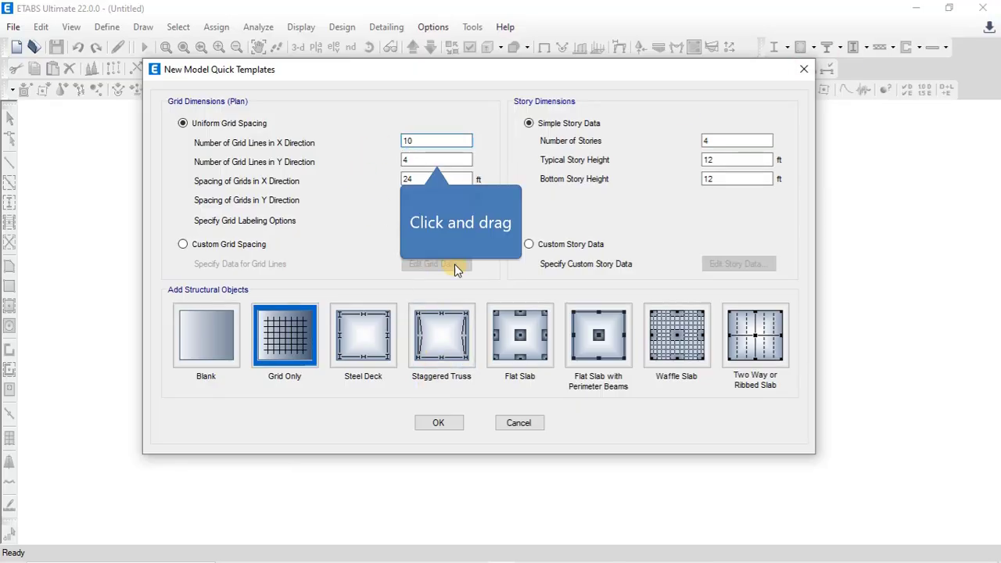
- Check the numbered grid lines in the AutoCAD building plan and set the ETABS number of grid lines in the Y direction to 9
drag(440, 159, 312, 156)
mouse_move(362, 561)
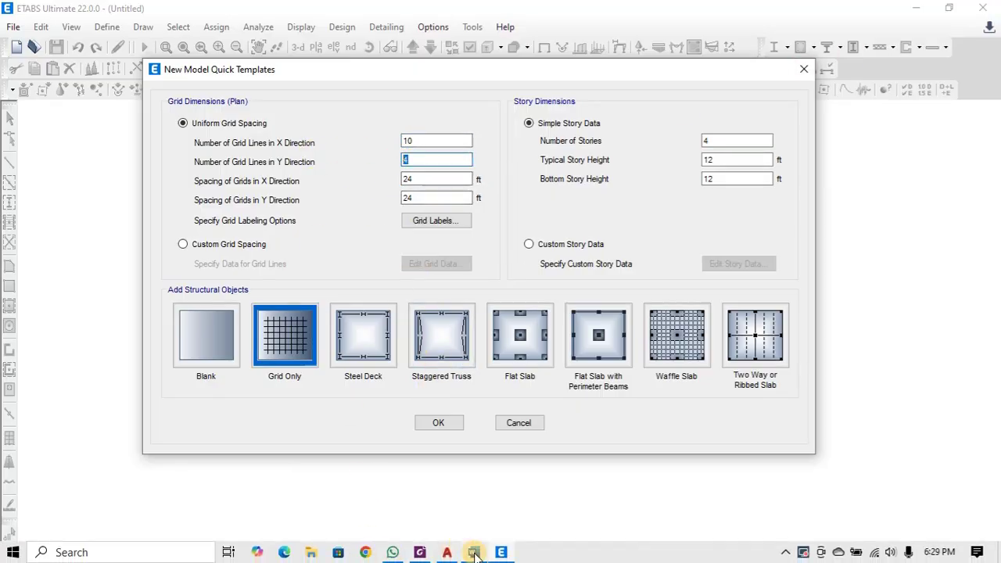
click(501, 554)
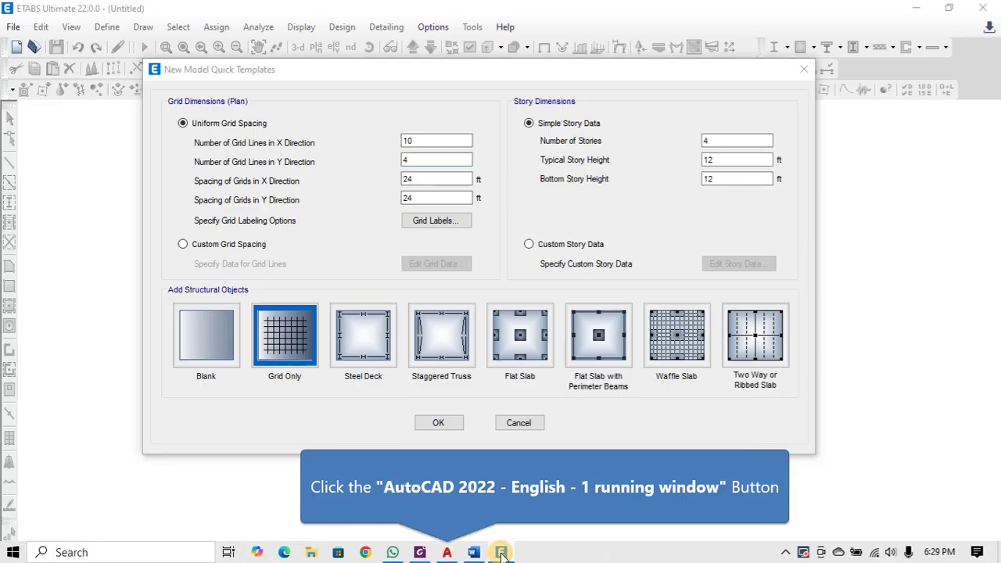
click(446, 552)
scroll(332, 185, down, 5)
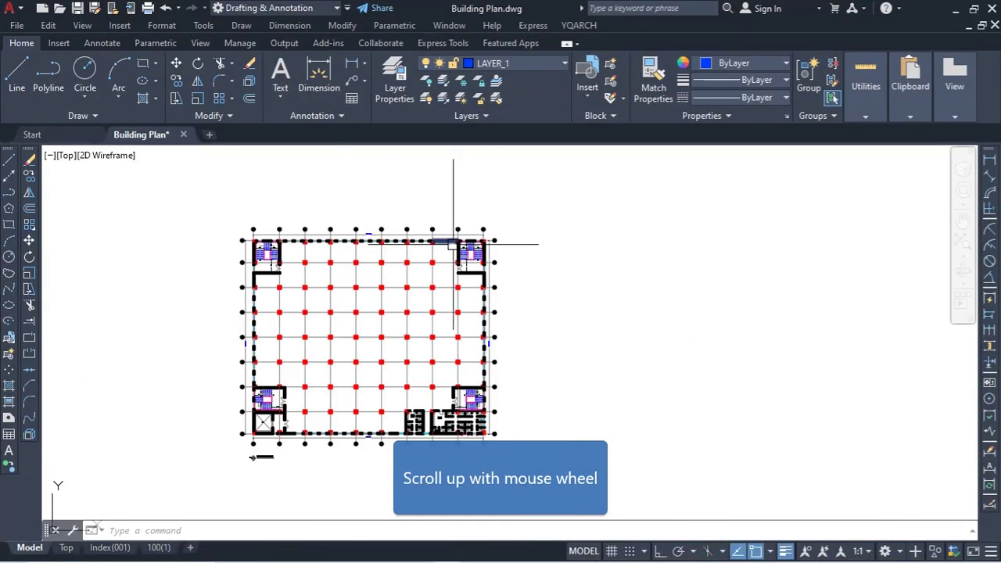
scroll(515, 217, up, 5)
scroll(514, 214, down, 6)
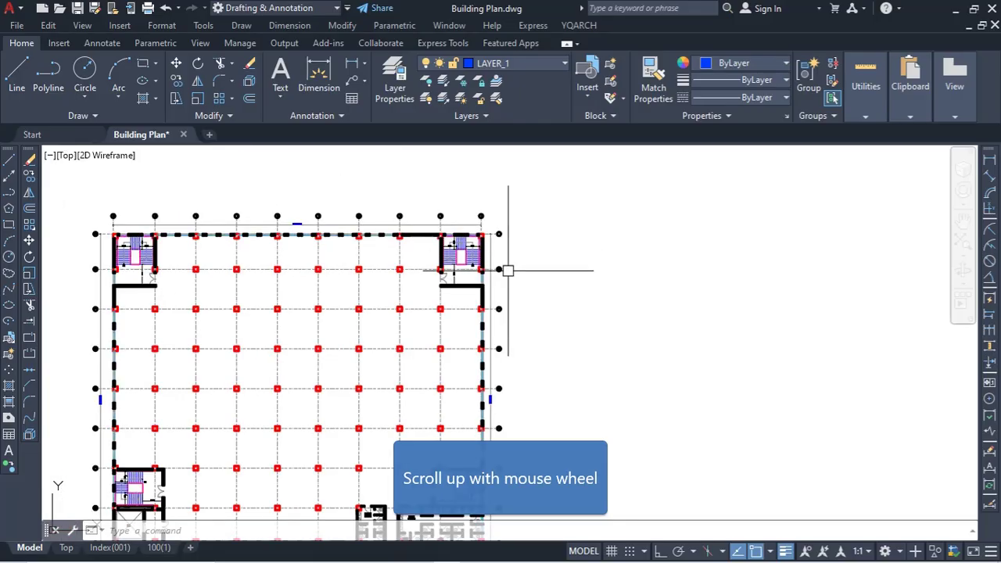
scroll(509, 336, up, 5)
middle_drag(600, 490, 600, 270)
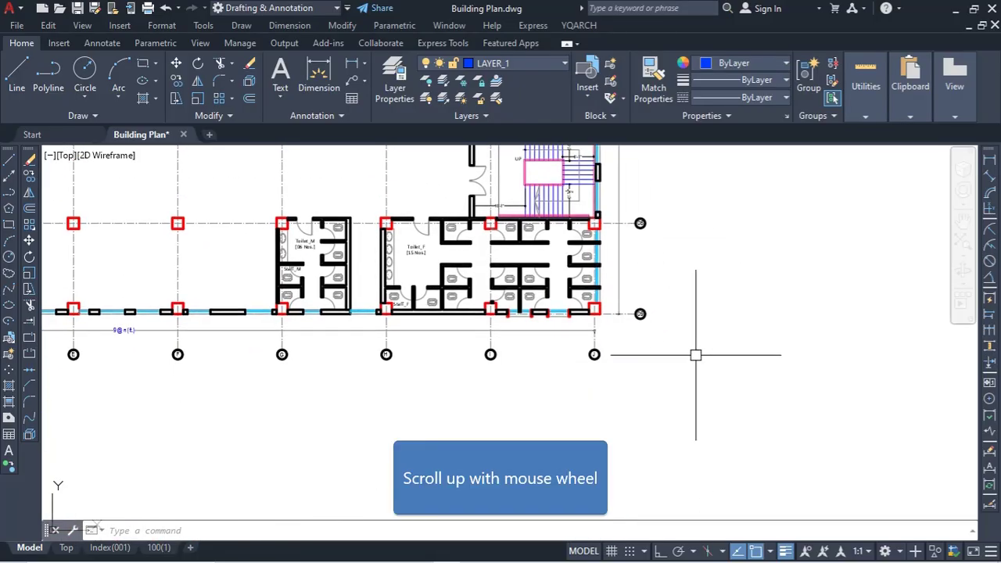
scroll(665, 336, up, 4)
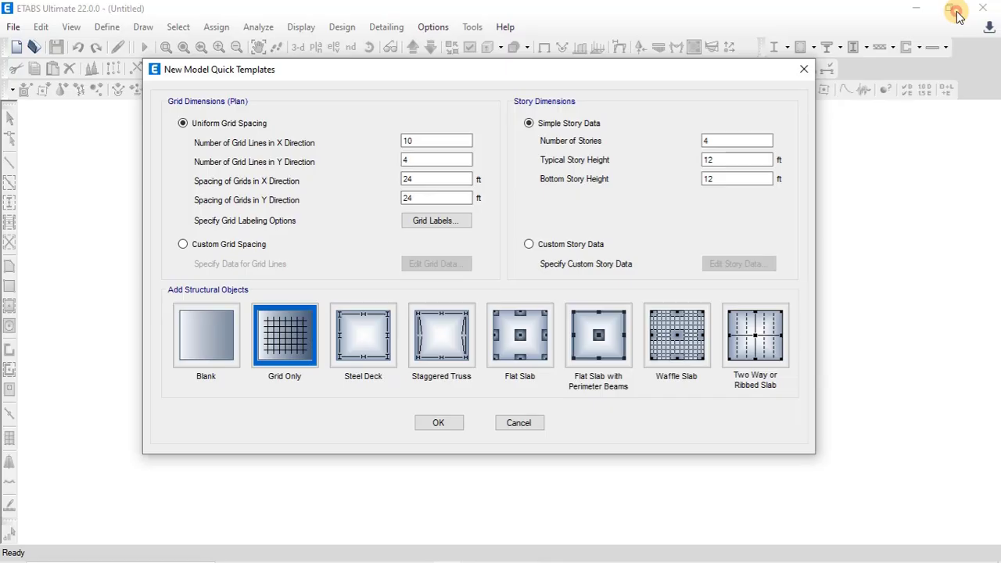
click(436, 161)
text(9)
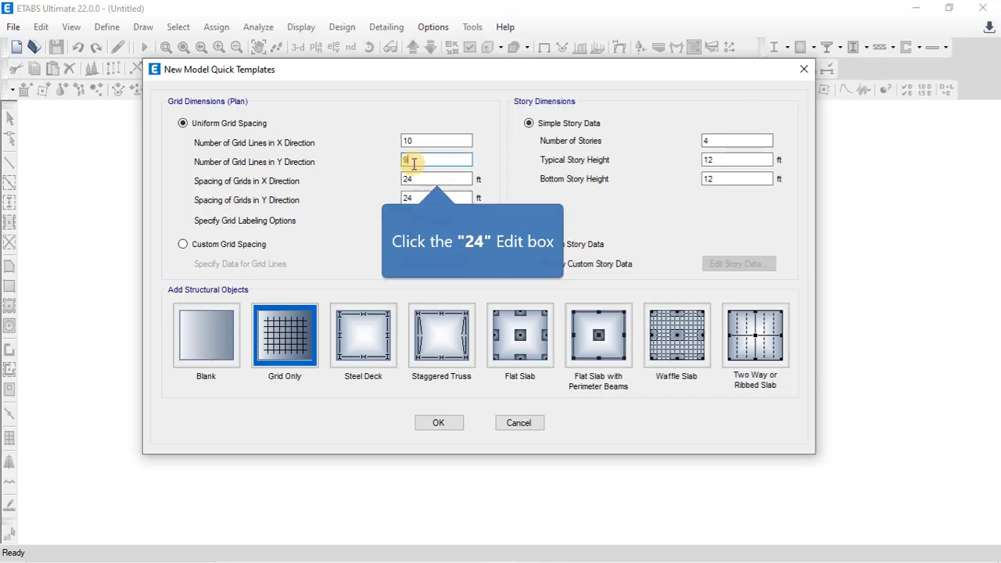
- Examine the grid spacing dimensions along both directions of the building plan in AutoCAD
click(423, 178)
mouse_move(383, 557)
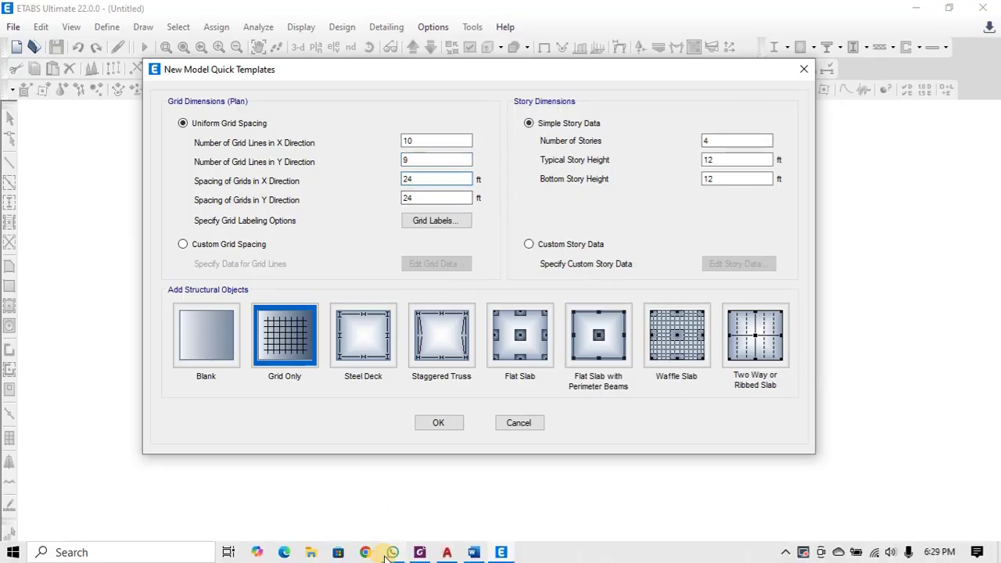
click(472, 552)
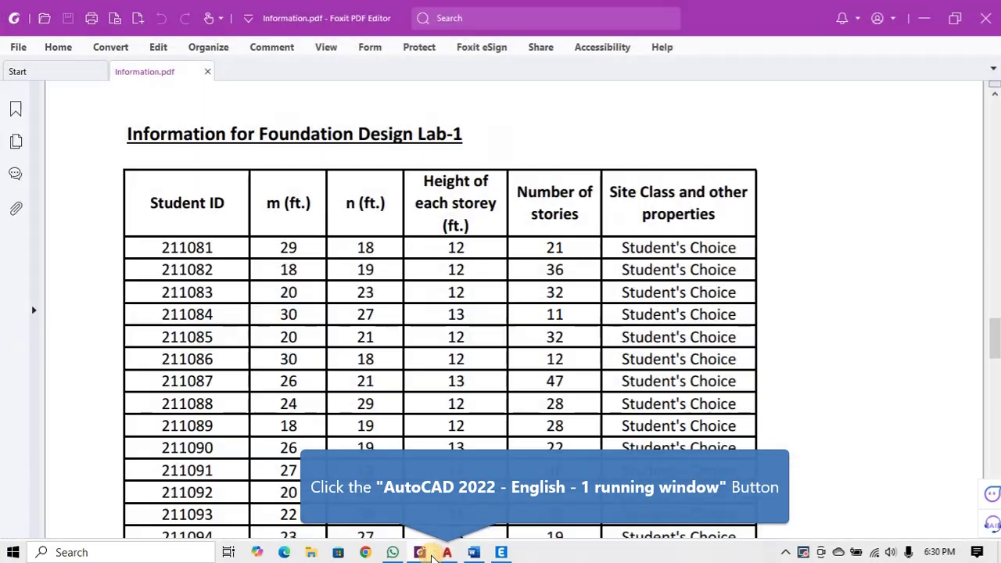
click(447, 552)
scroll(514, 342, down, 5)
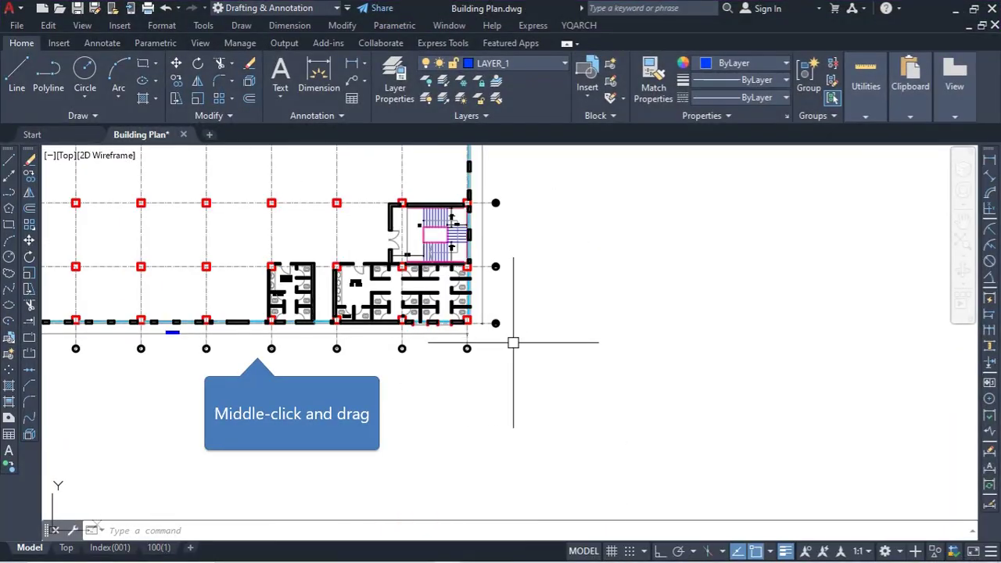
middle_drag(514, 341, 176, 298)
scroll(235, 278, up, 8)
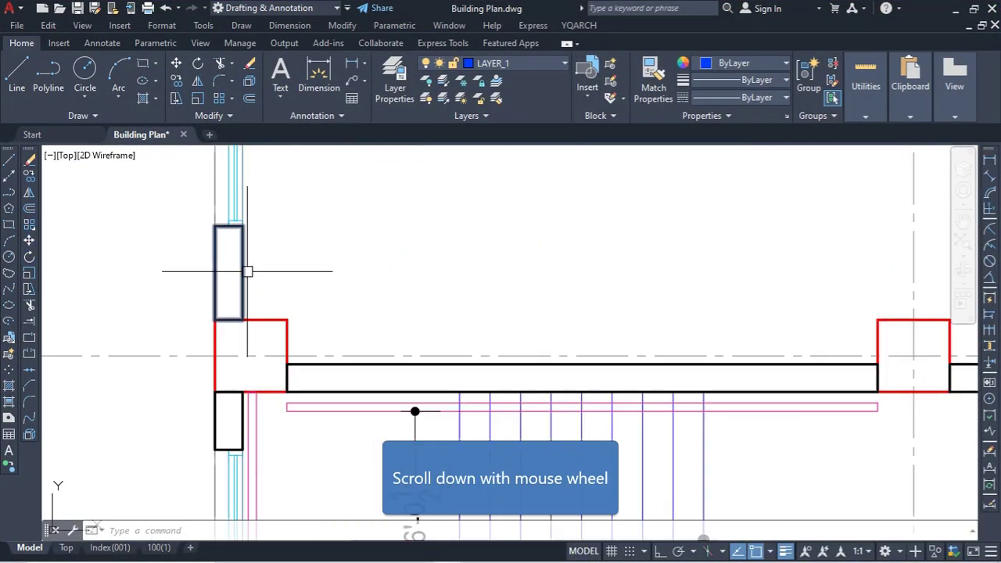
scroll(223, 347, down, 5)
scroll(192, 359, down, 4)
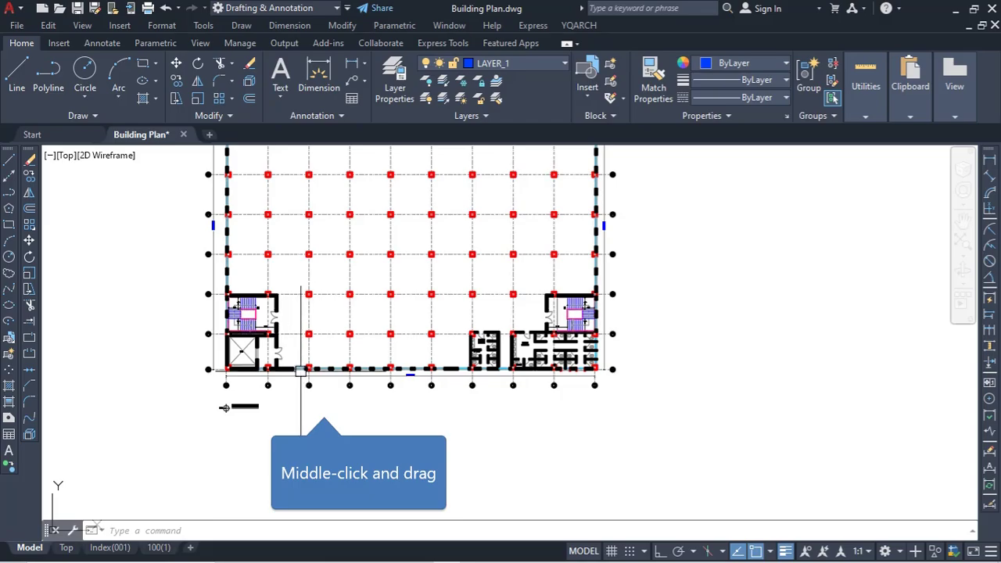
middle_drag(308, 384, 312, 450)
middle_drag(414, 261, 398, 369)
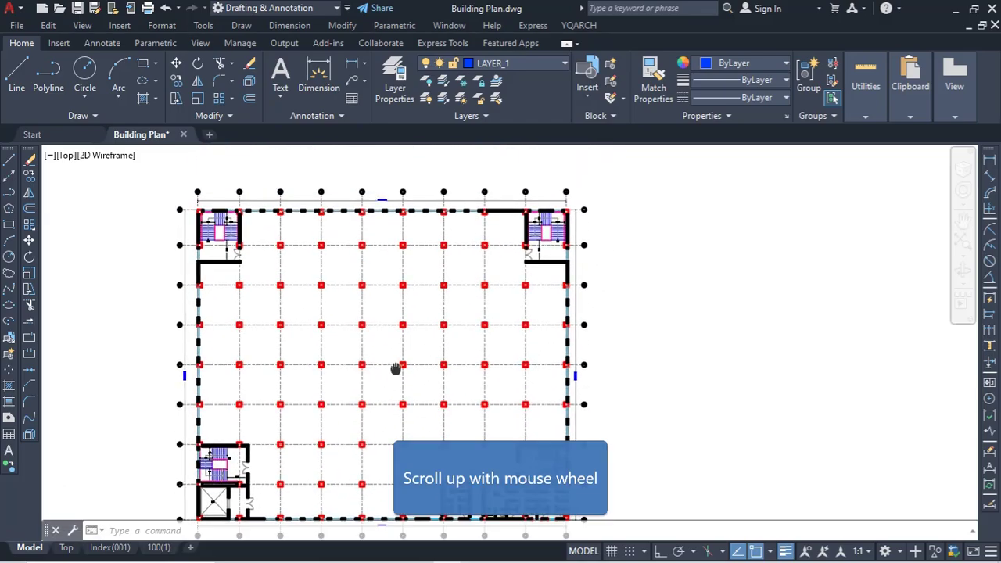
scroll(388, 203, up, 6)
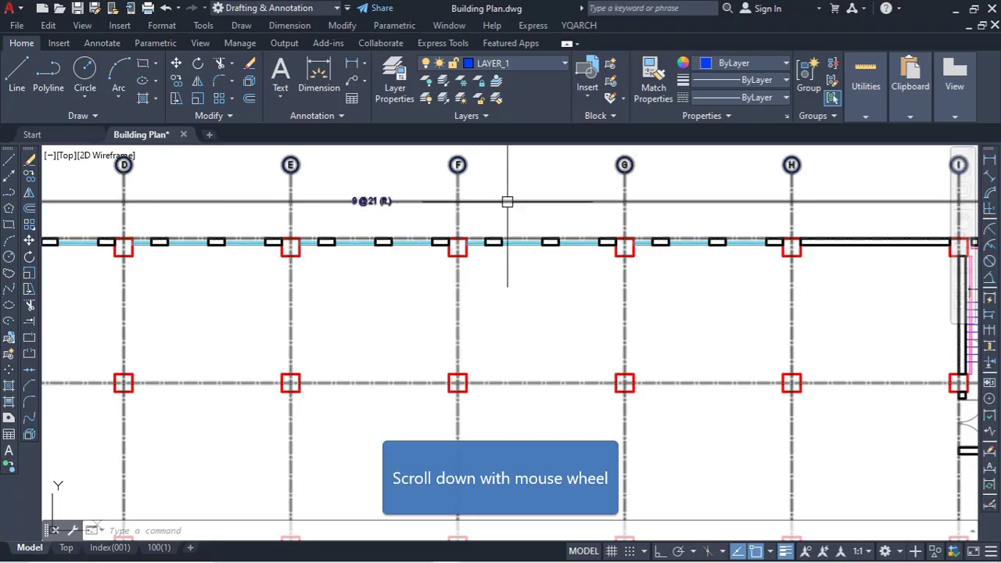
scroll(509, 204, down, 4)
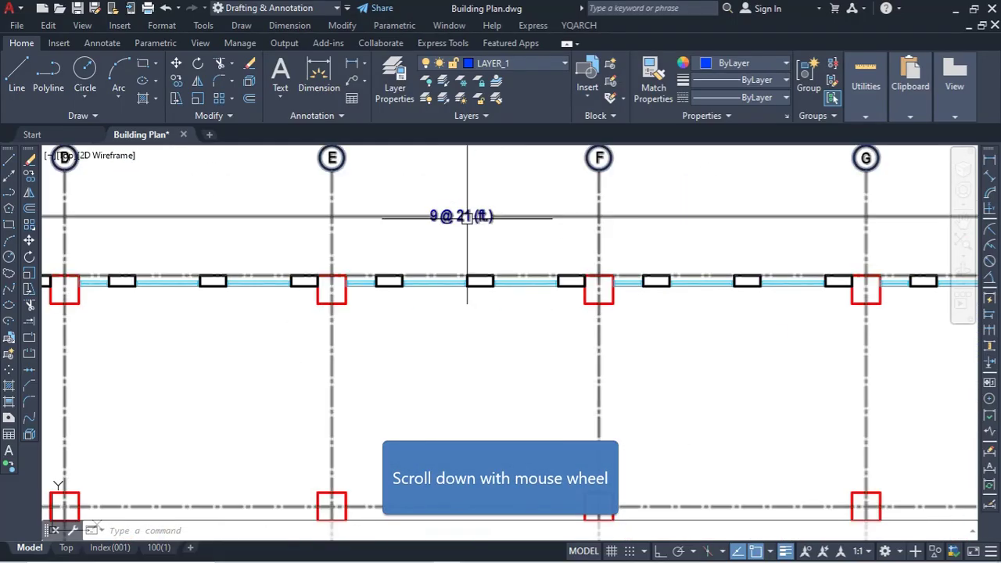
scroll(499, 216, down, 6)
scroll(262, 438, up, 6)
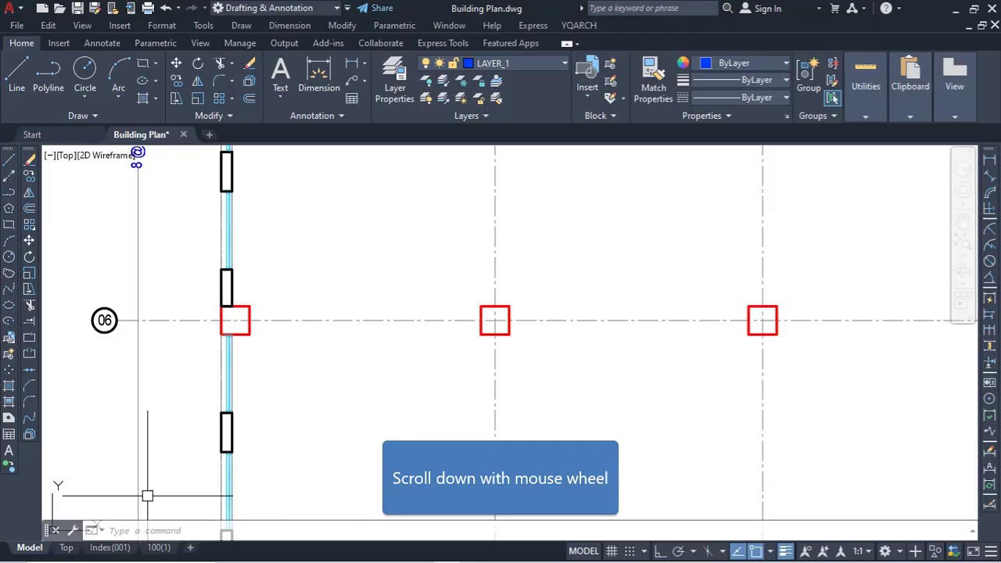
scroll(187, 239, down, 4)
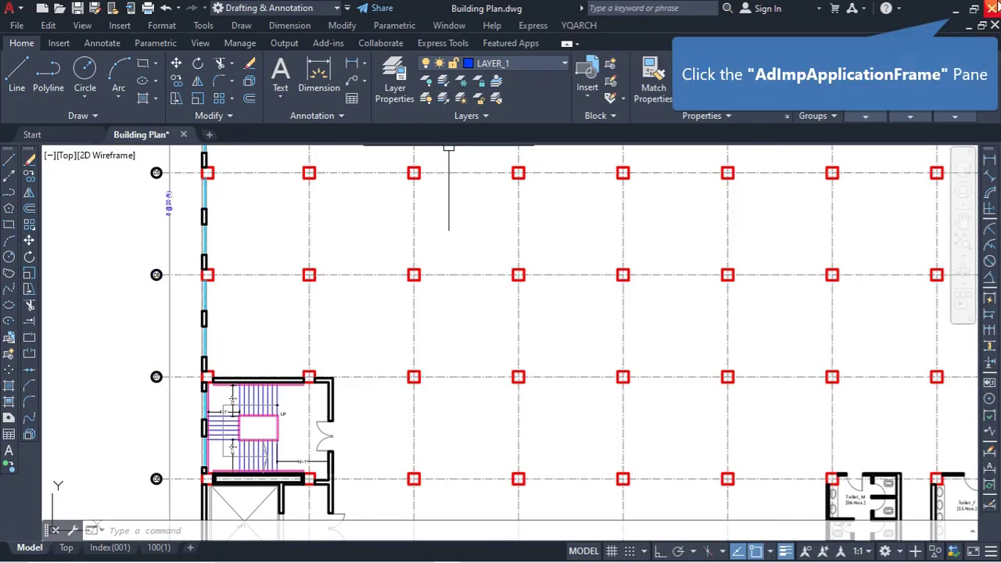
click(953, 9)
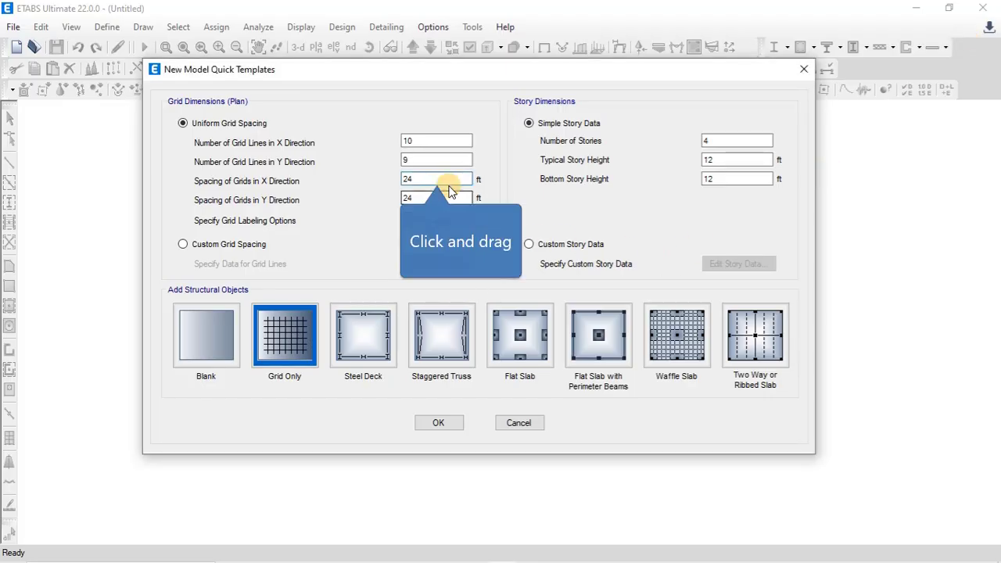
- Set the spacing of grids to 21 ft in the X direction and 20 ft in the Y direction
drag(417, 179, 338, 186)
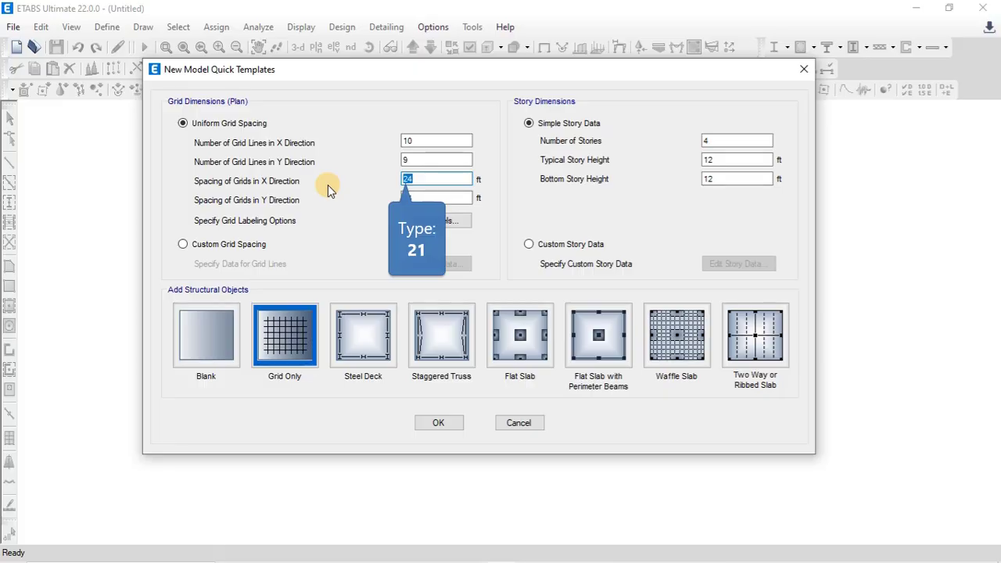
text(21)
drag(415, 198, 303, 210)
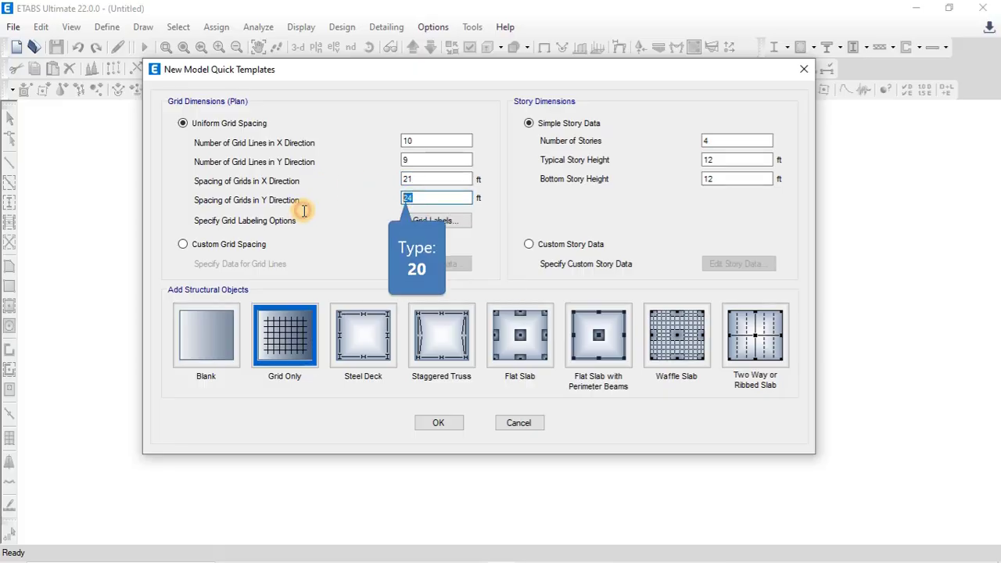
text(20)
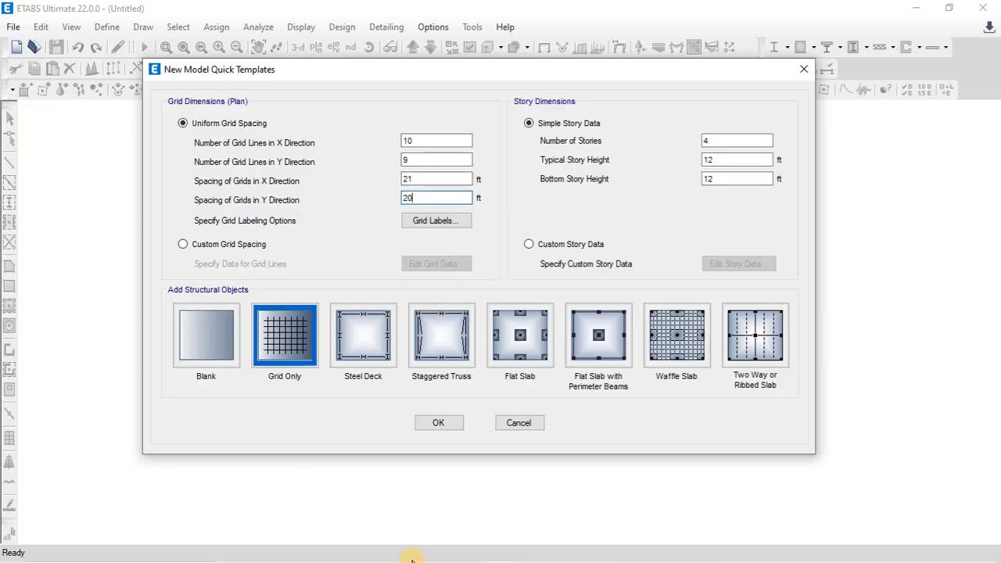
- Switch to AutoCAD and examine the plan's column grid, its labels and dimensions, and the toilet block near grids G to J
click(446, 552)
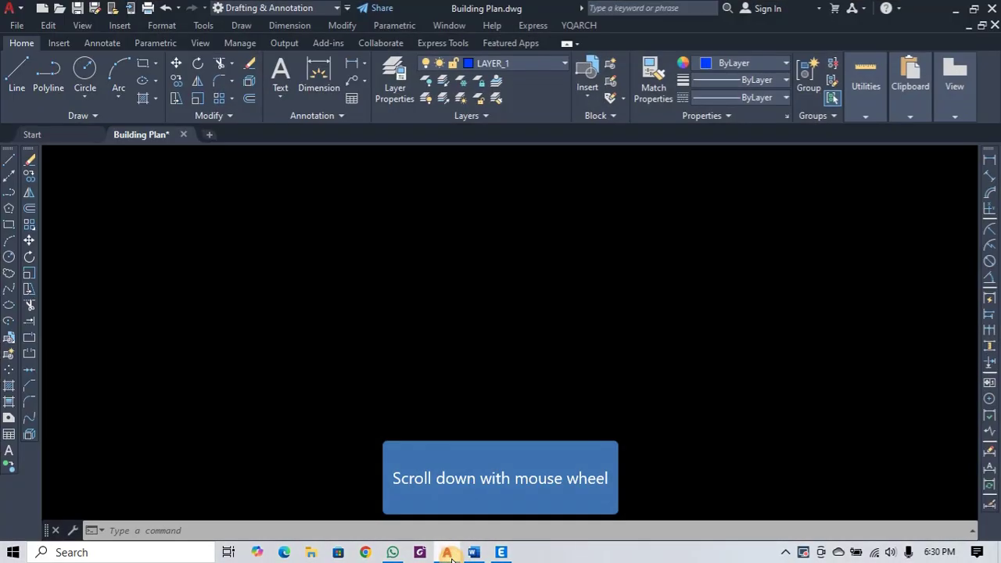
scroll(485, 411, down, 5)
scroll(581, 273, up, 5)
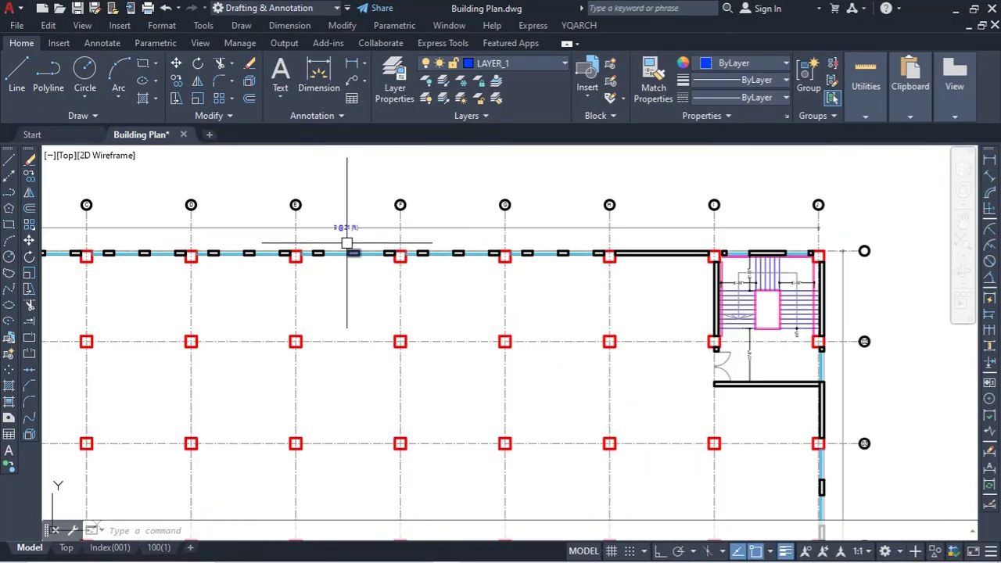
scroll(413, 168, down, 2)
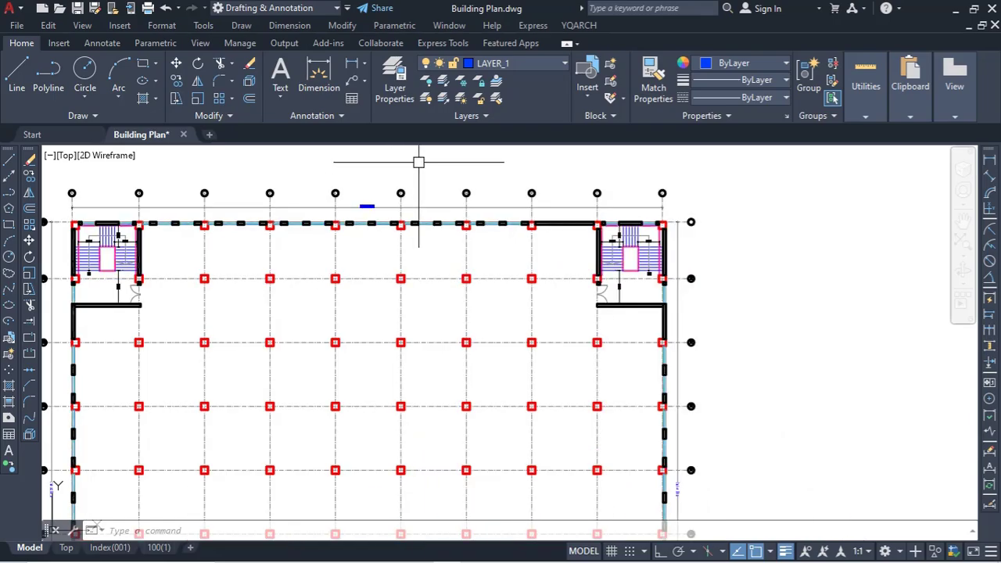
scroll(361, 214, up, 2)
scroll(361, 214, down, 2)
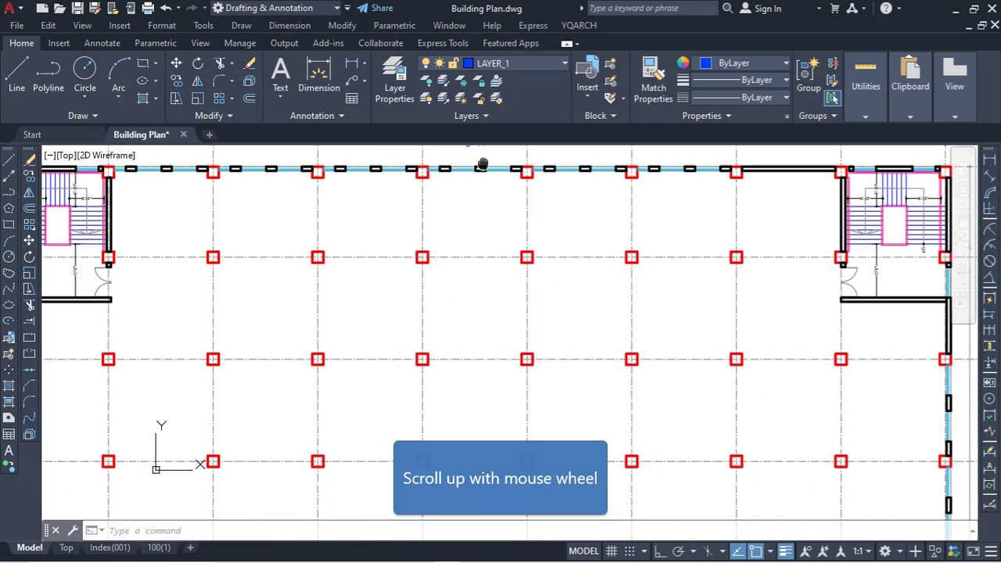
scroll(447, 179, up, 2)
scroll(398, 201, down, 3)
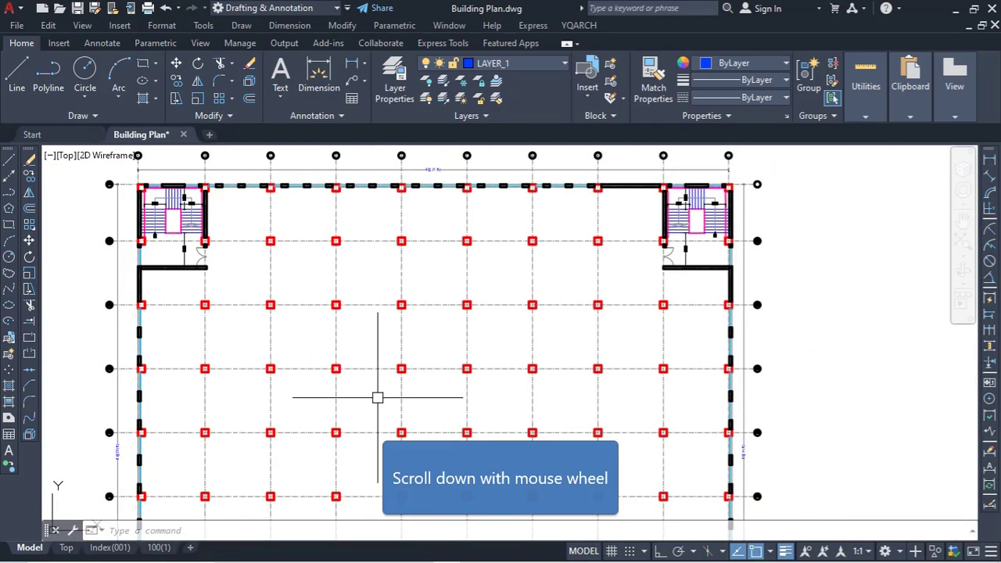
scroll(537, 269, down, 3)
scroll(589, 431, up, 5)
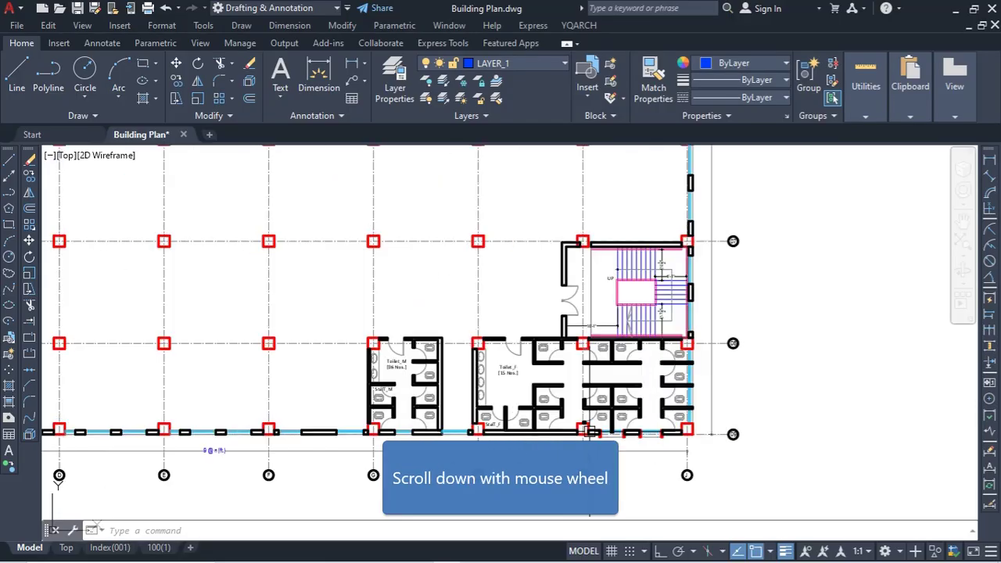
scroll(588, 431, down, 5)
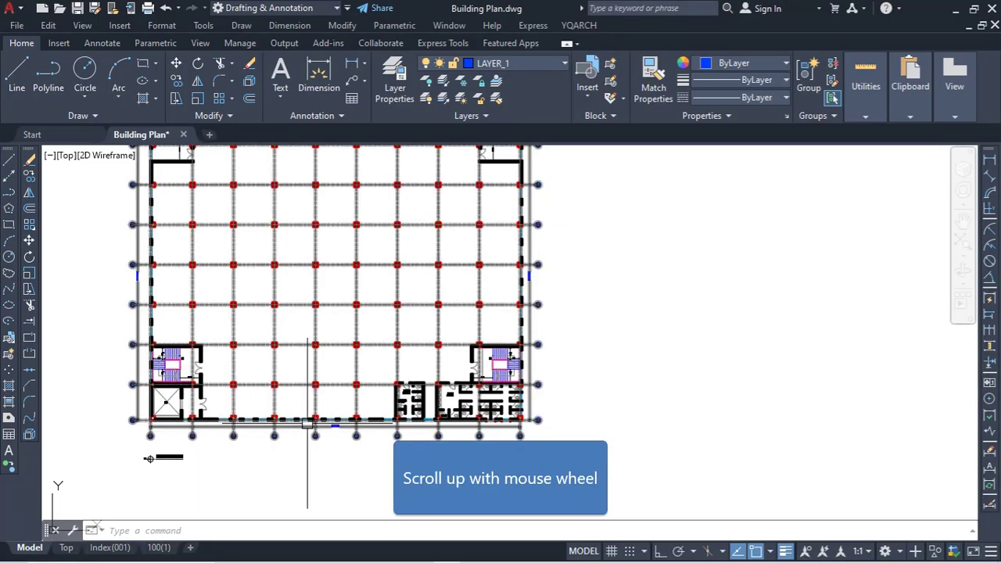
scroll(418, 433, up, 6)
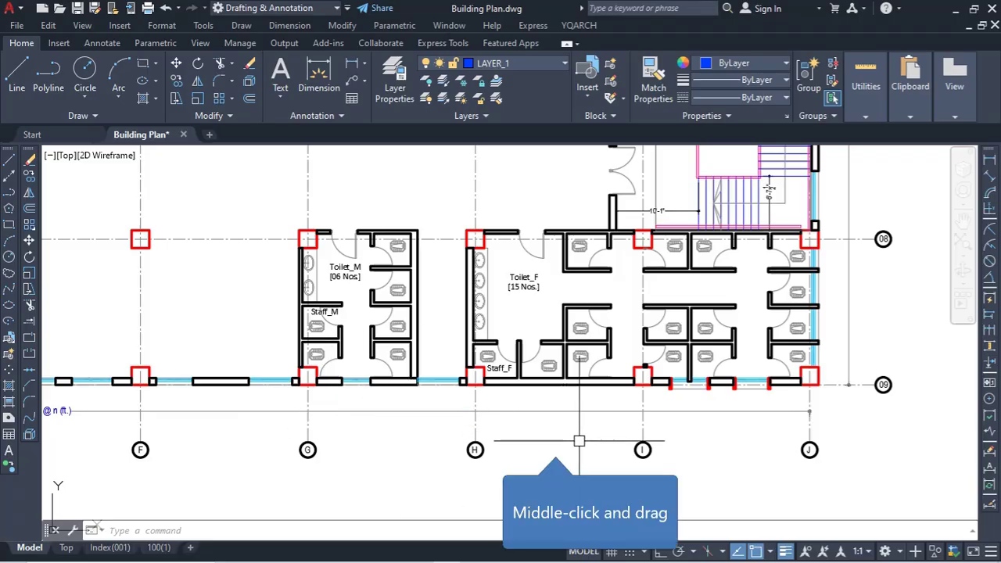
middle_drag(557, 446, 448, 491)
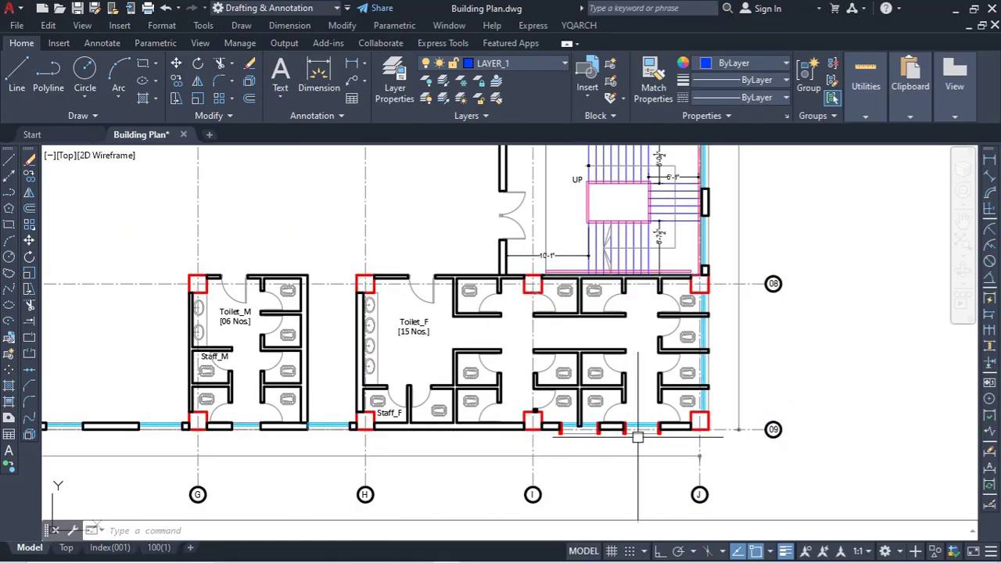
- Examine the toilet blocks, the lower grid labels and the overall column grid of the building plan
scroll(387, 340, down, 2)
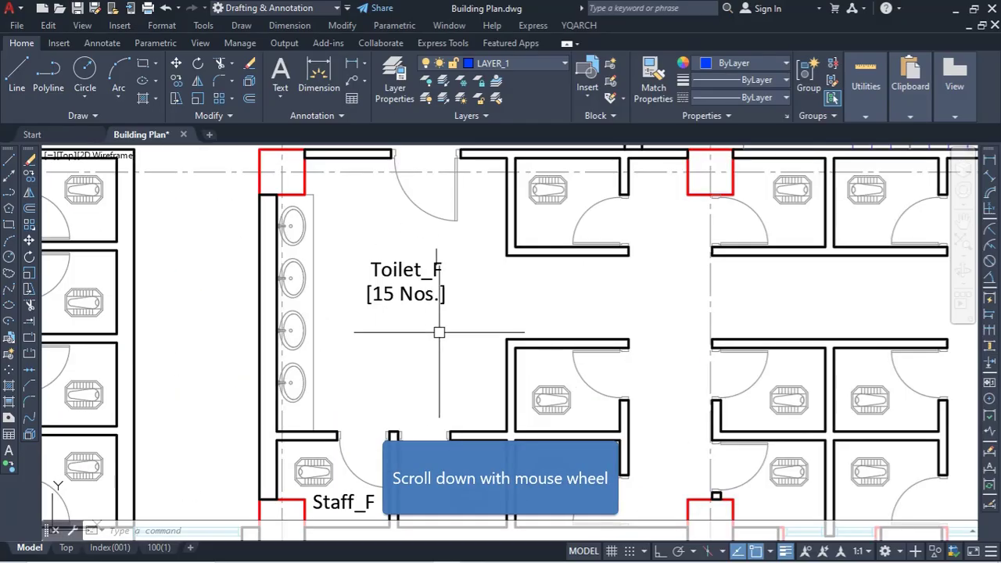
scroll(503, 335, down, 4)
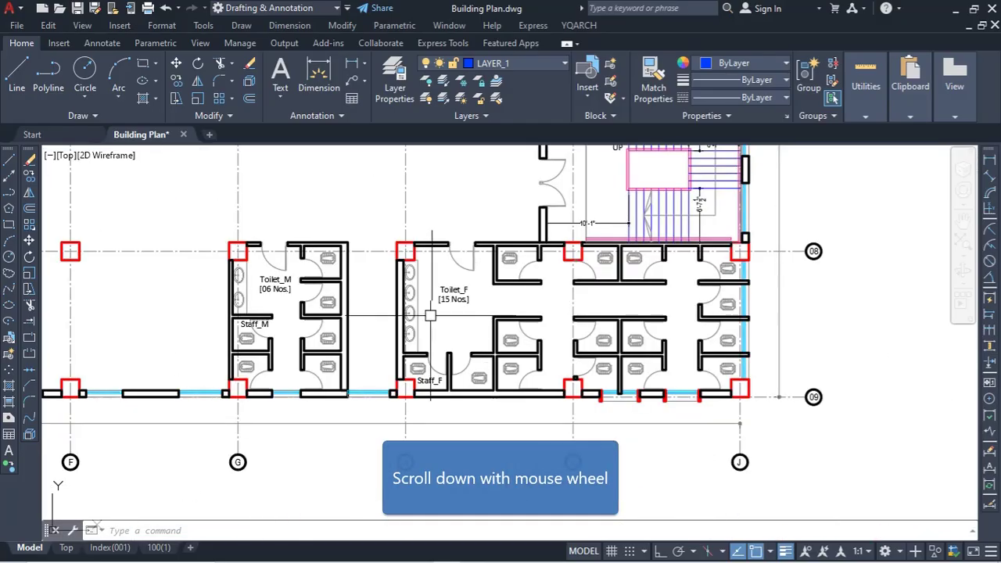
scroll(464, 361, down, 3)
scroll(464, 361, up, 5)
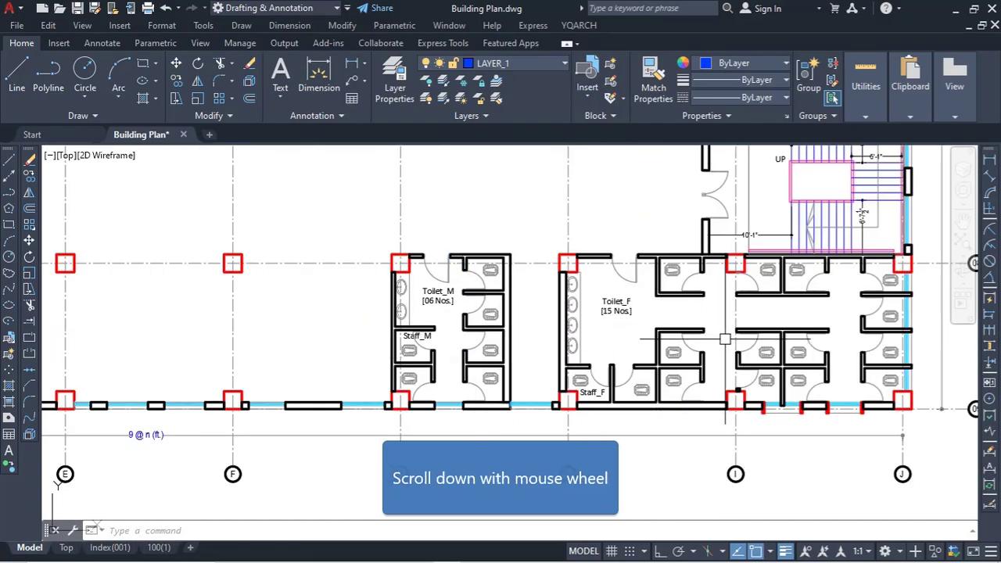
scroll(676, 392, down, 5)
middle_drag(387, 436, 405, 481)
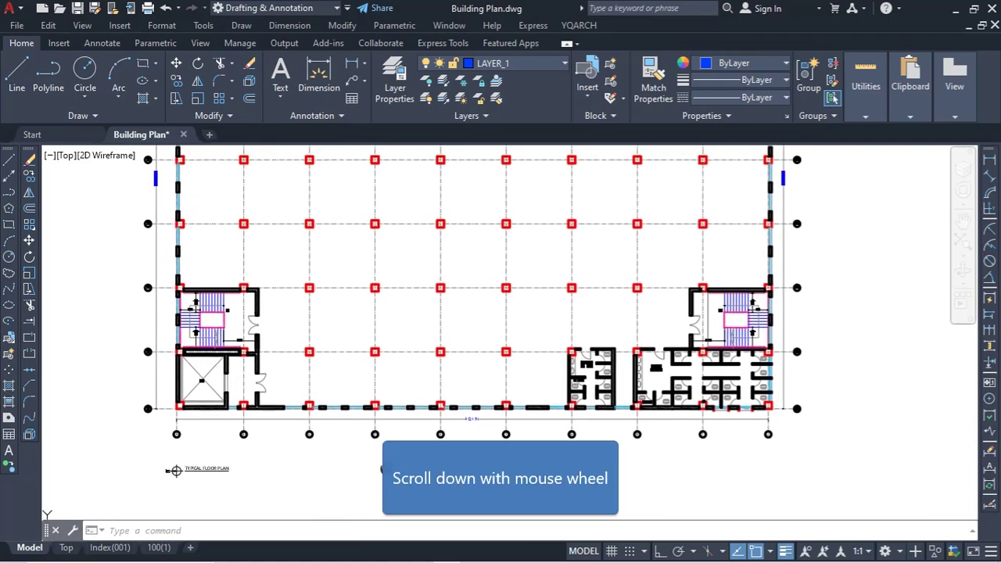
scroll(697, 368, down, 5)
scroll(706, 366, up, 2)
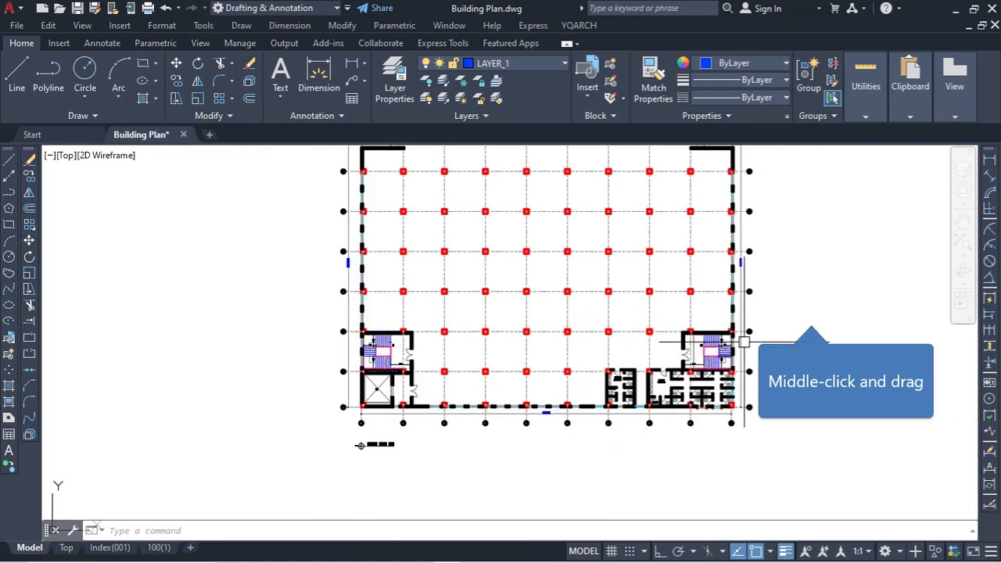
middle_drag(790, 322, 790, 391)
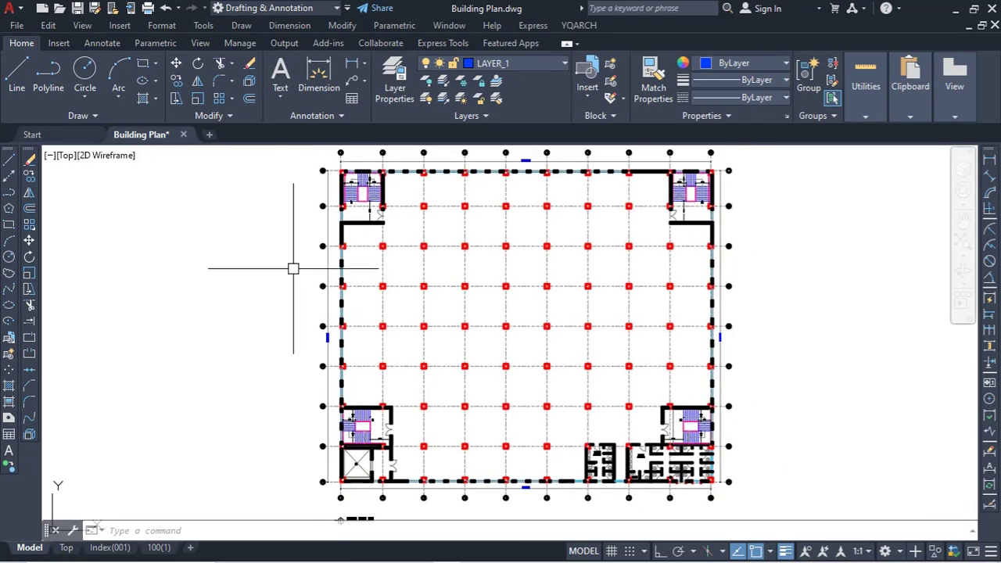
- Examine the upper stair cores and the column grid along both sides of the building plan
scroll(405, 233, up, 4)
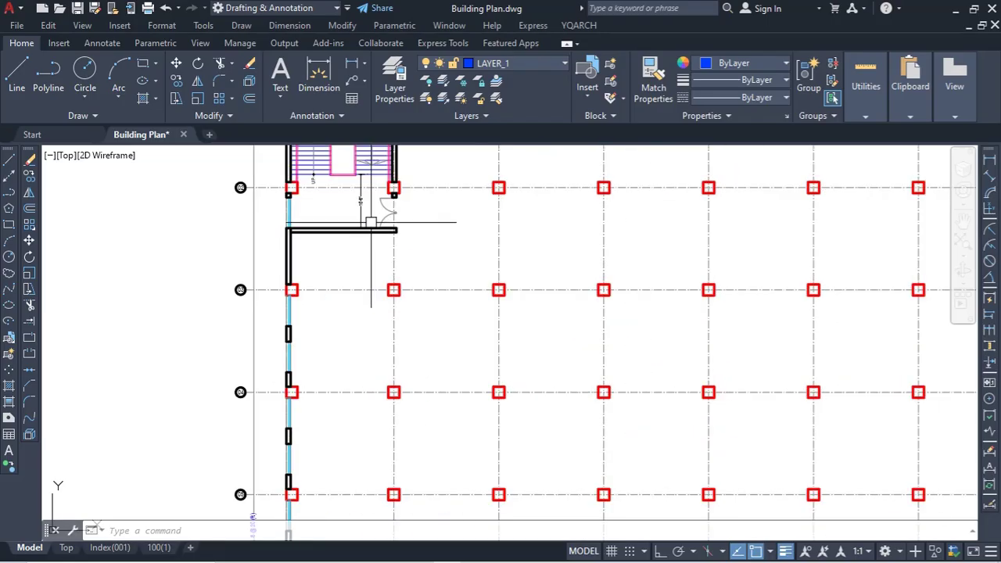
scroll(332, 278, down, 4)
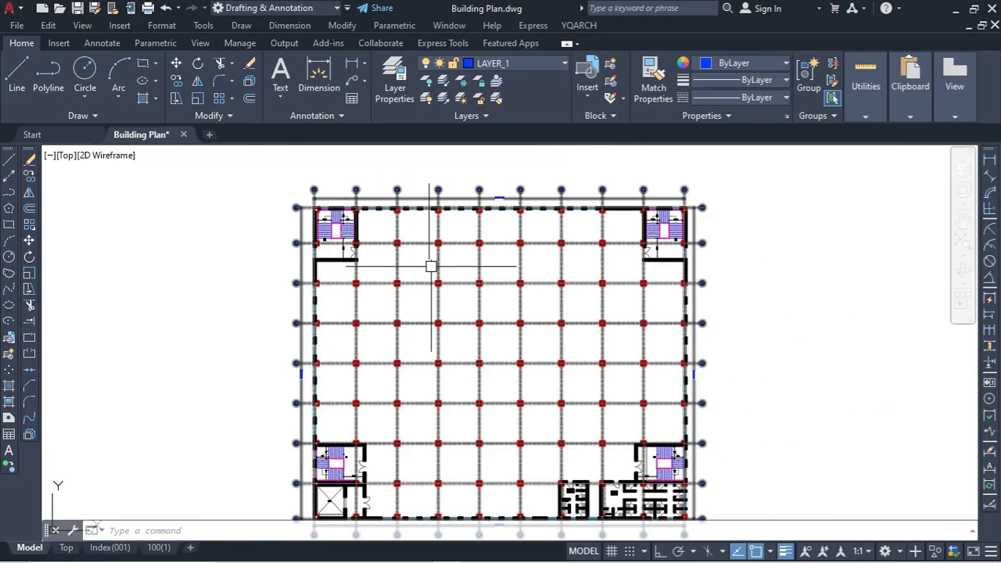
scroll(441, 195, up, 4)
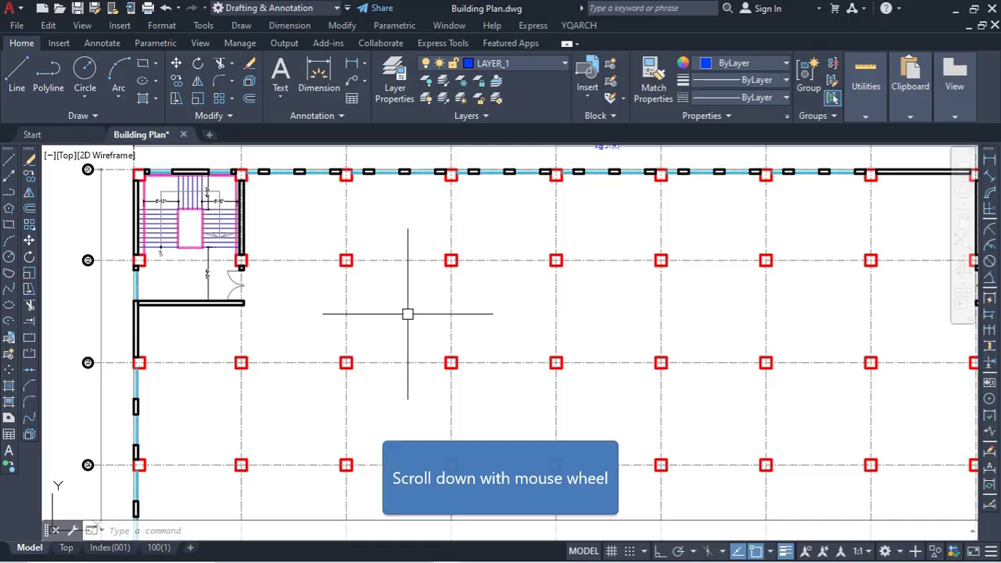
scroll(409, 313, down, 4)
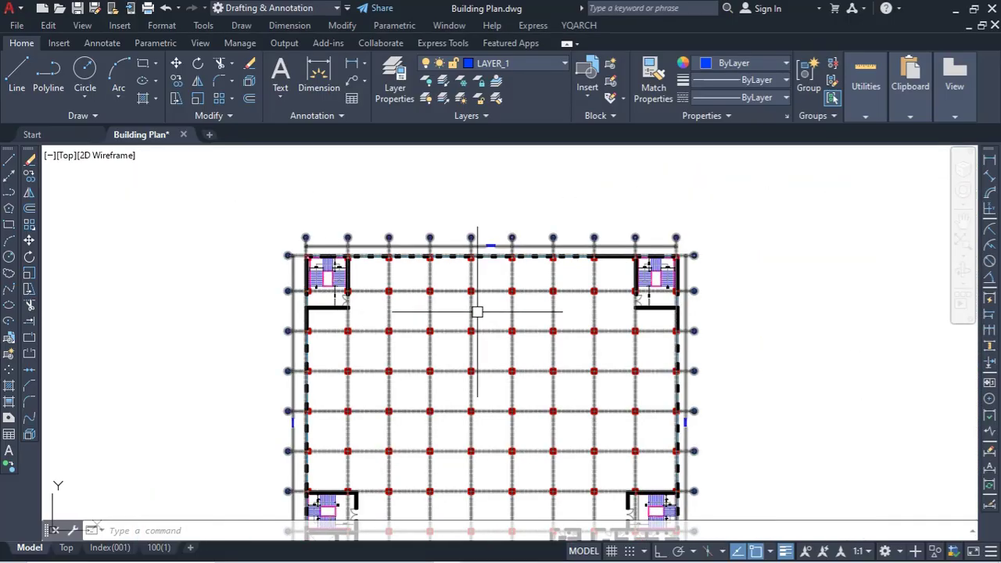
middle_drag(492, 317, 451, 264)
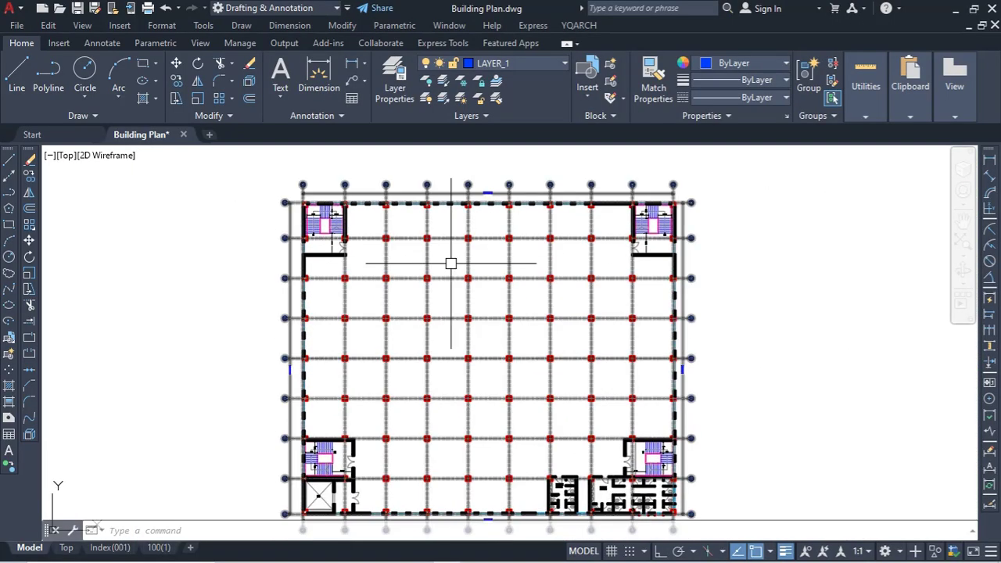
scroll(685, 242, up, 4)
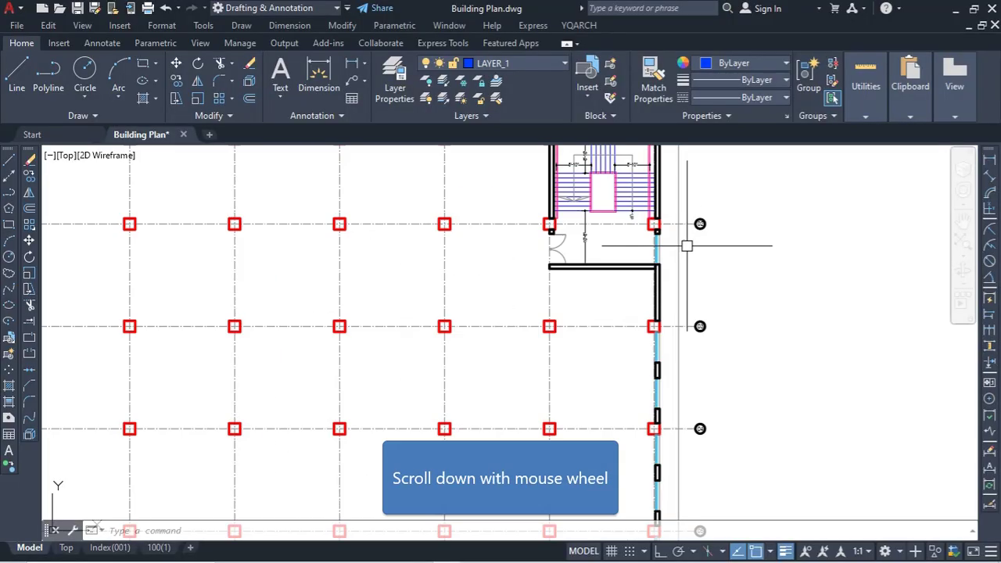
scroll(664, 264, down, 2)
scroll(651, 254, down, 2)
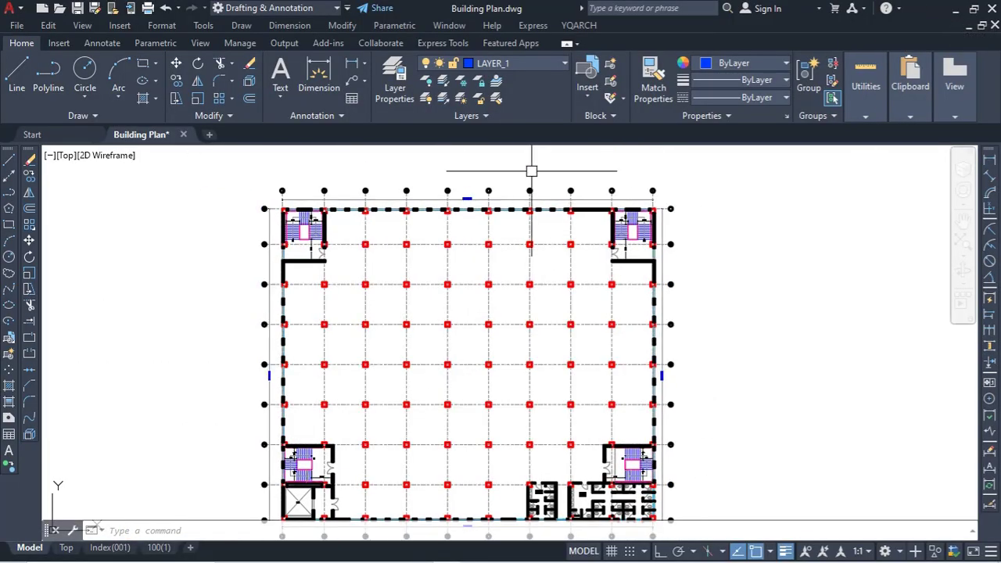
- Return to ETABS and review the grid line counts and grid spacings entered for both directions
click(959, 10)
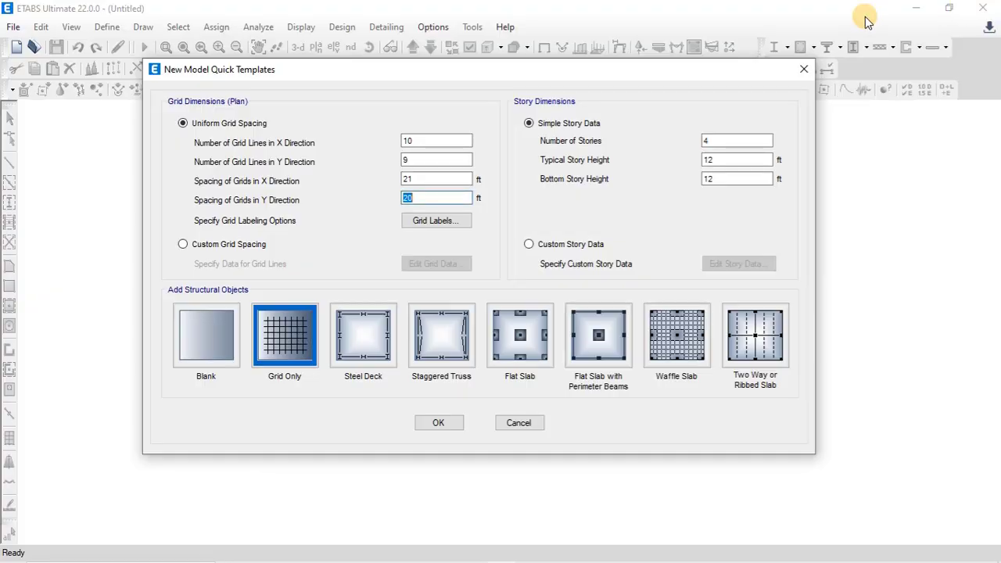
click(436, 142)
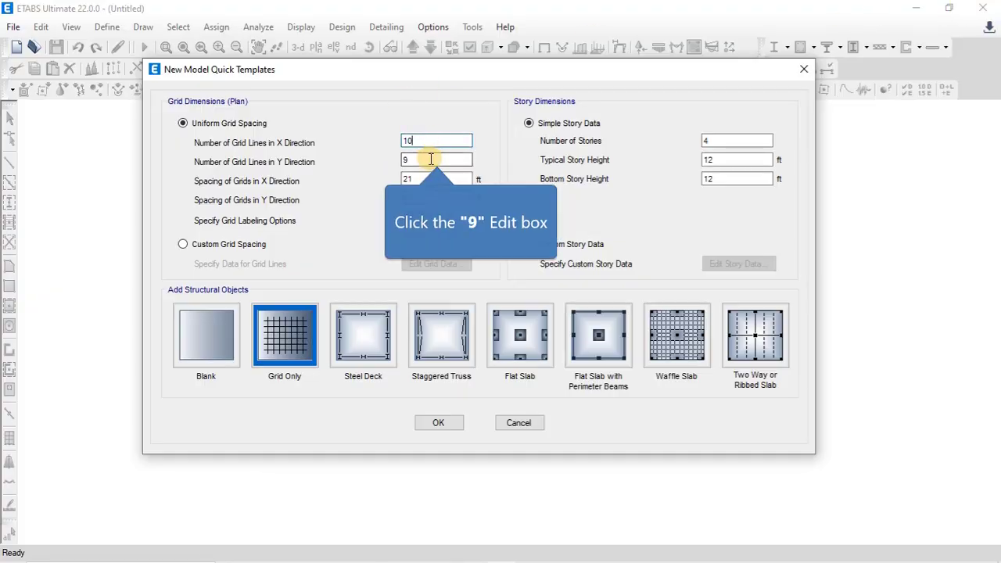
click(430, 159)
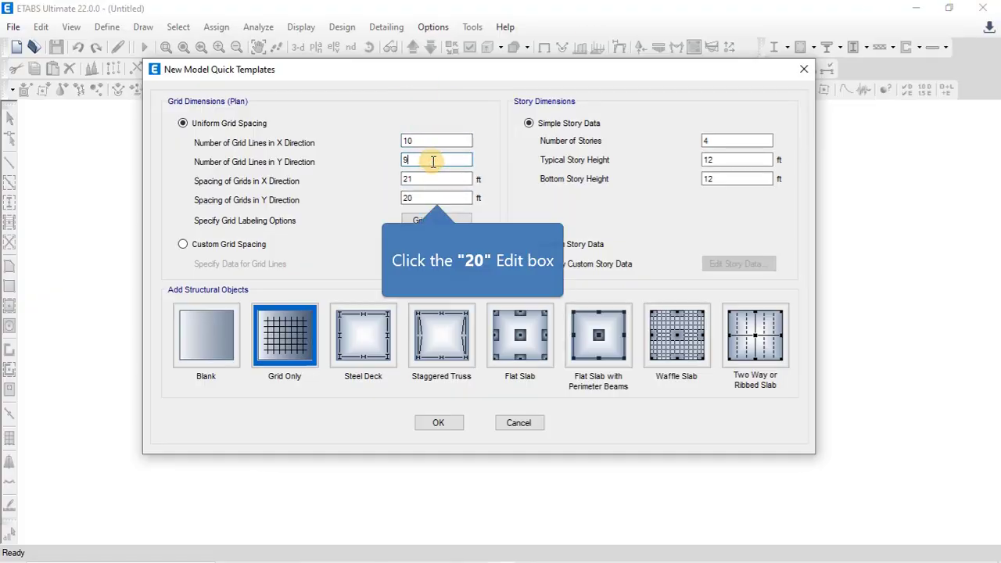
click(427, 196)
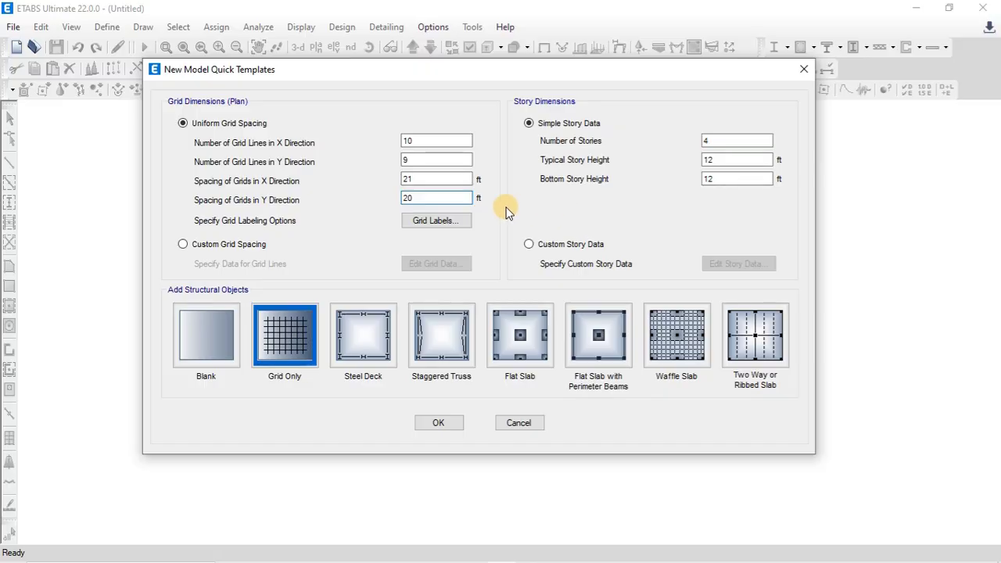
- Switch to the Word report and check the basement and storey description in the project title for the number of stories
drag(704, 141, 718, 141)
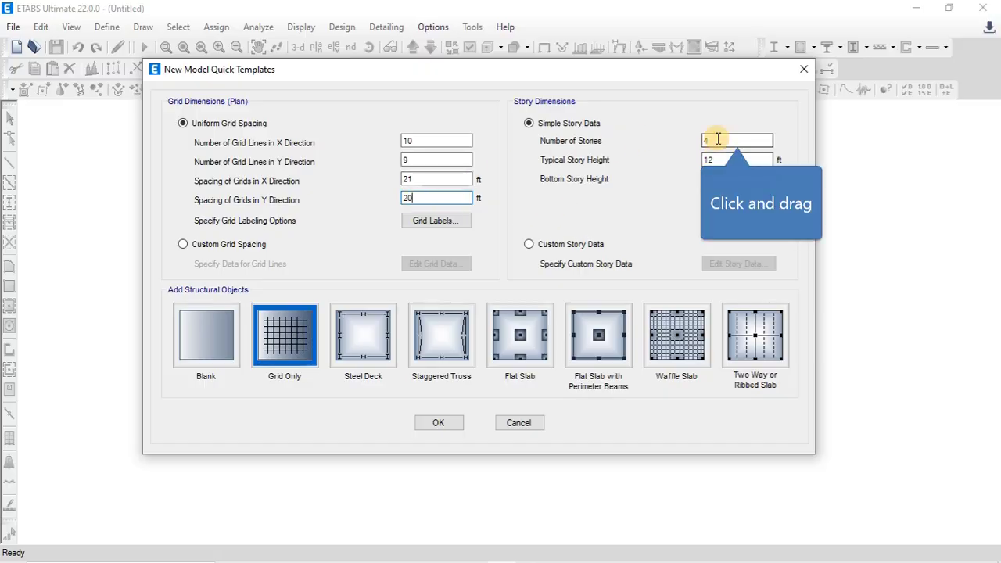
mouse_move(414, 559)
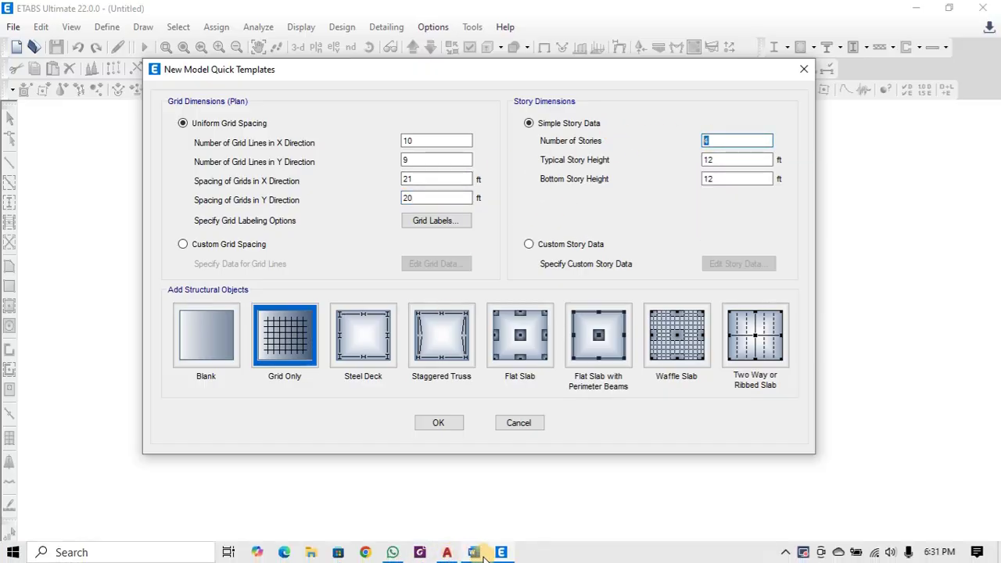
click(447, 553)
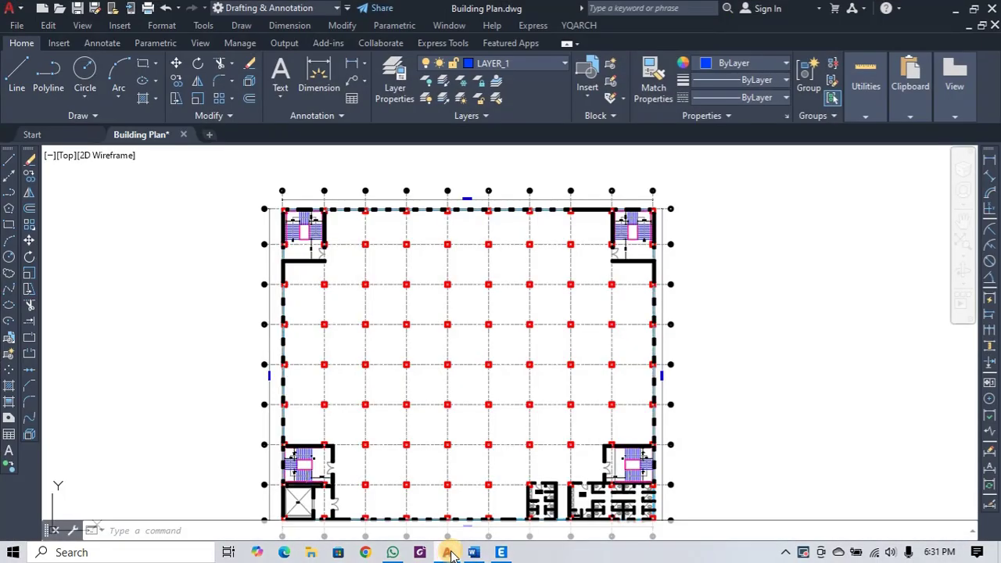
click(475, 553)
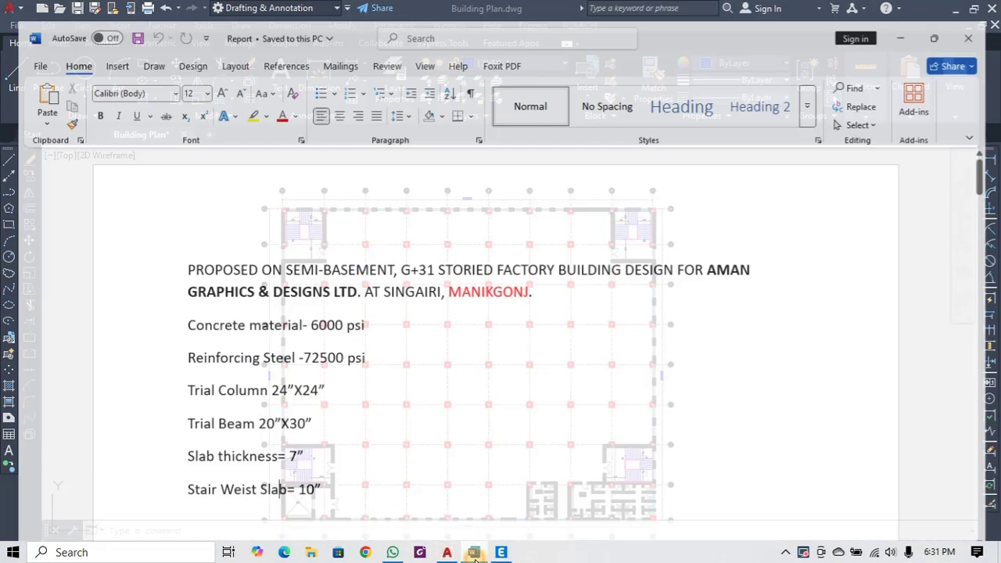
click(199, 257)
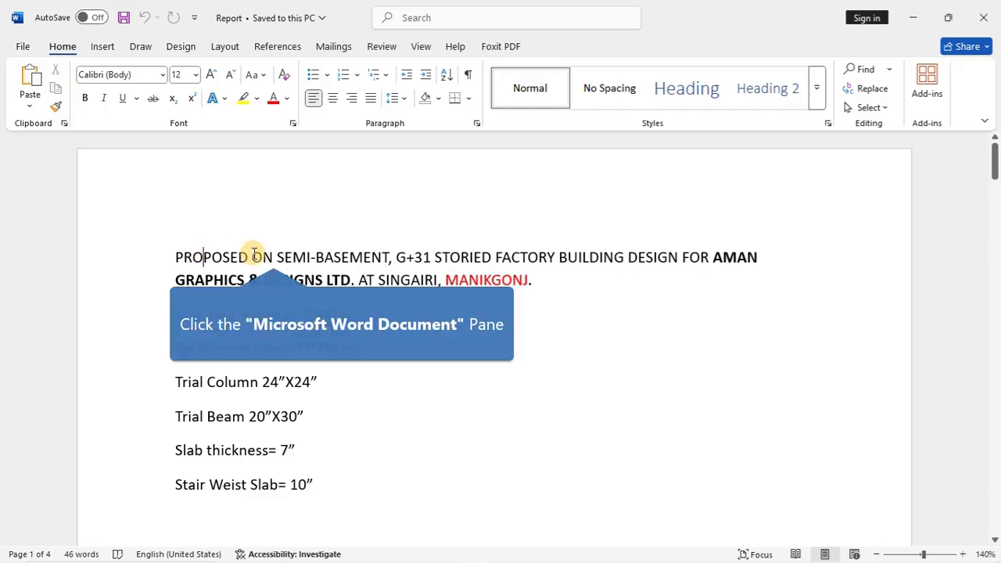
click(274, 257)
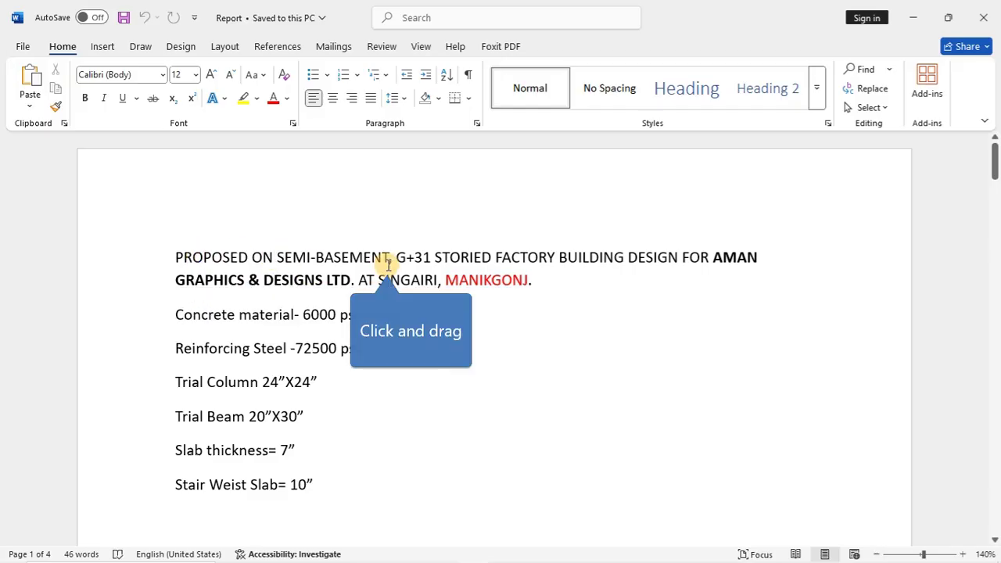
drag(388, 264, 316, 260)
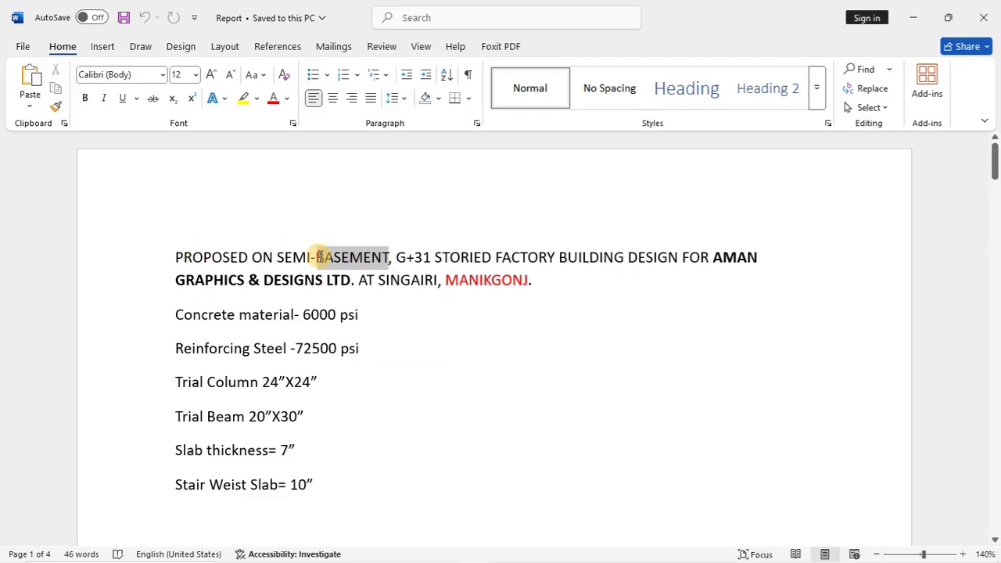
click(482, 339)
drag(396, 257, 431, 257)
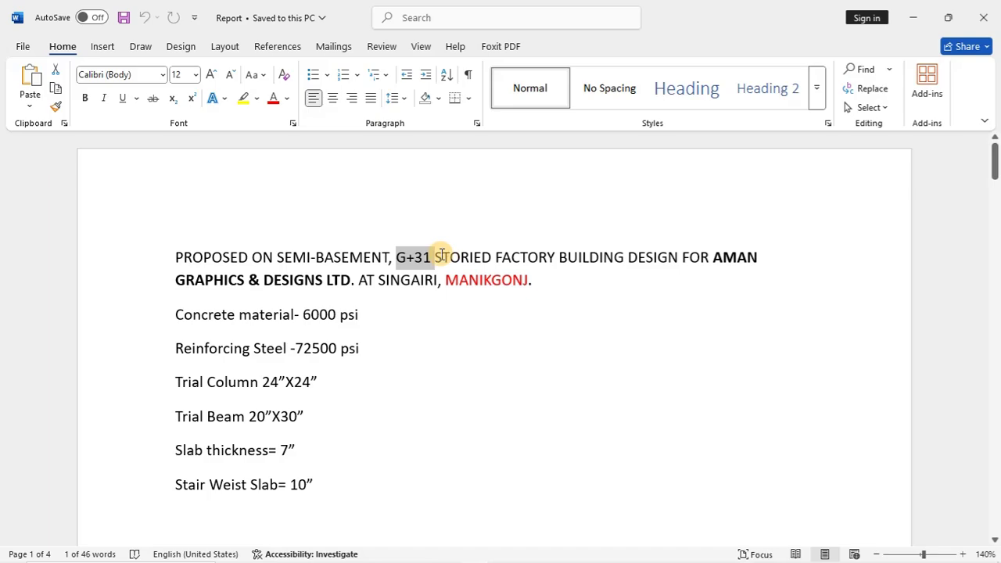
click(908, 11)
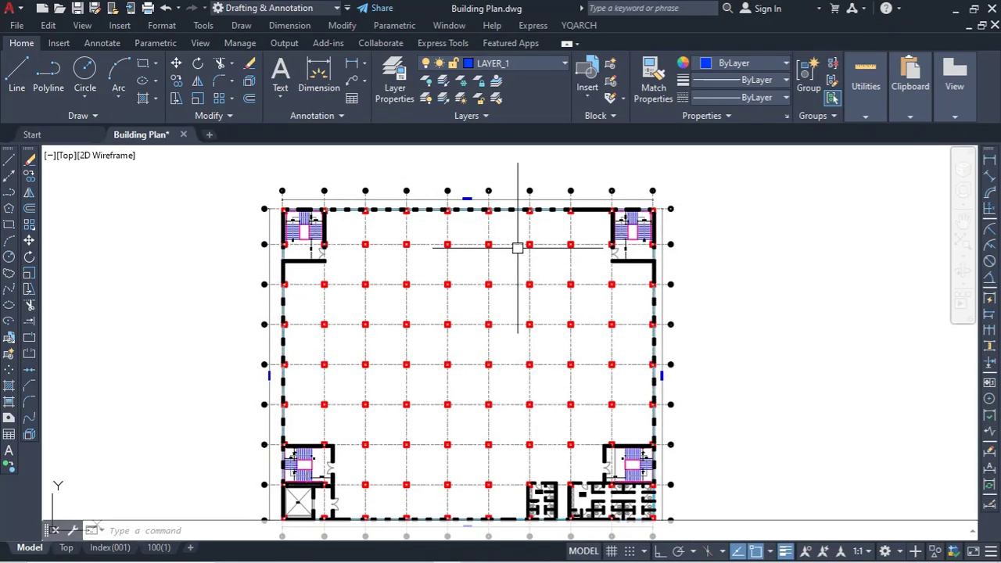
- Switch to ETABS, set the number of stories to 35 and create the Grid Only model with 12 ft story heights
mouse_move(532, 557)
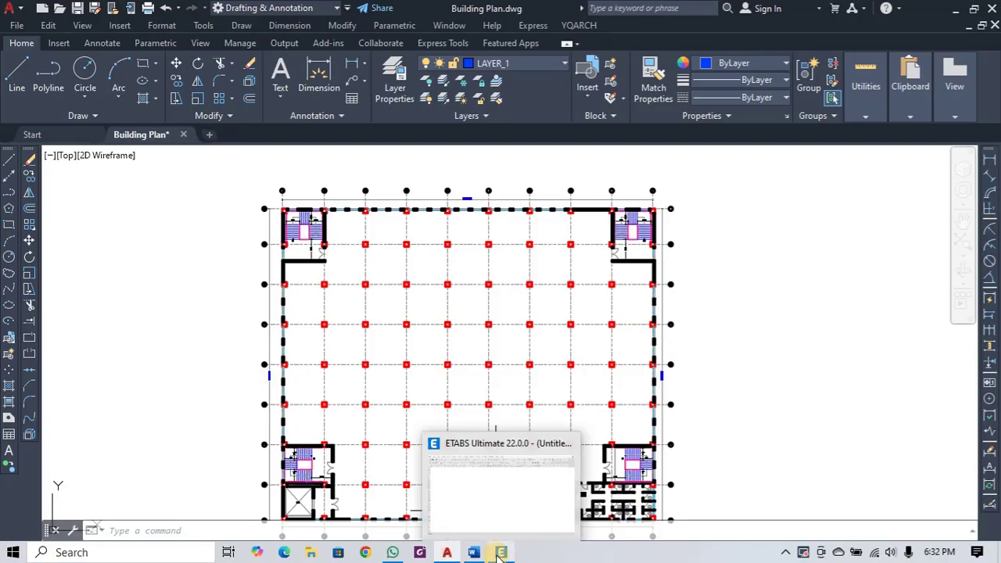
mouse_move(504, 503)
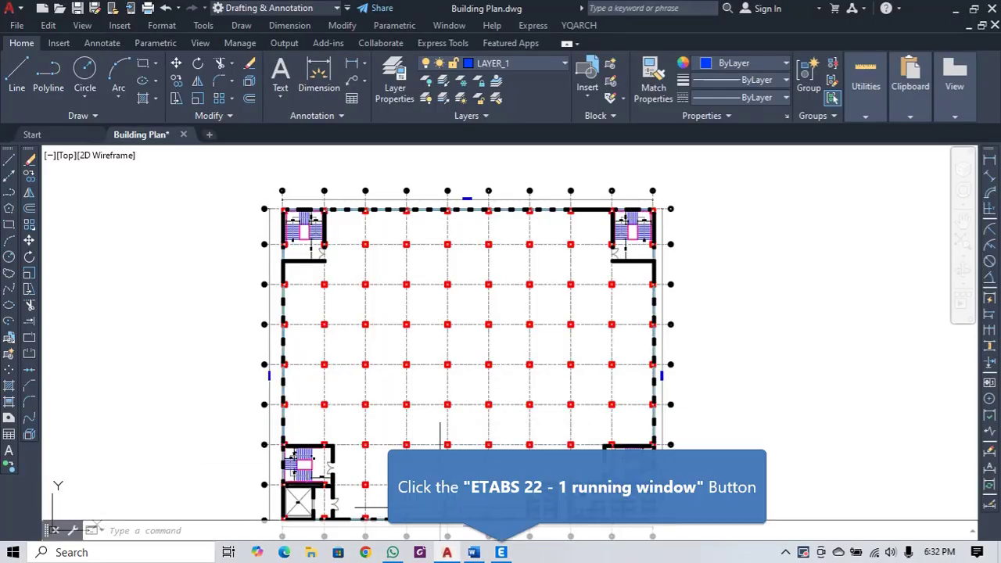
click(501, 553)
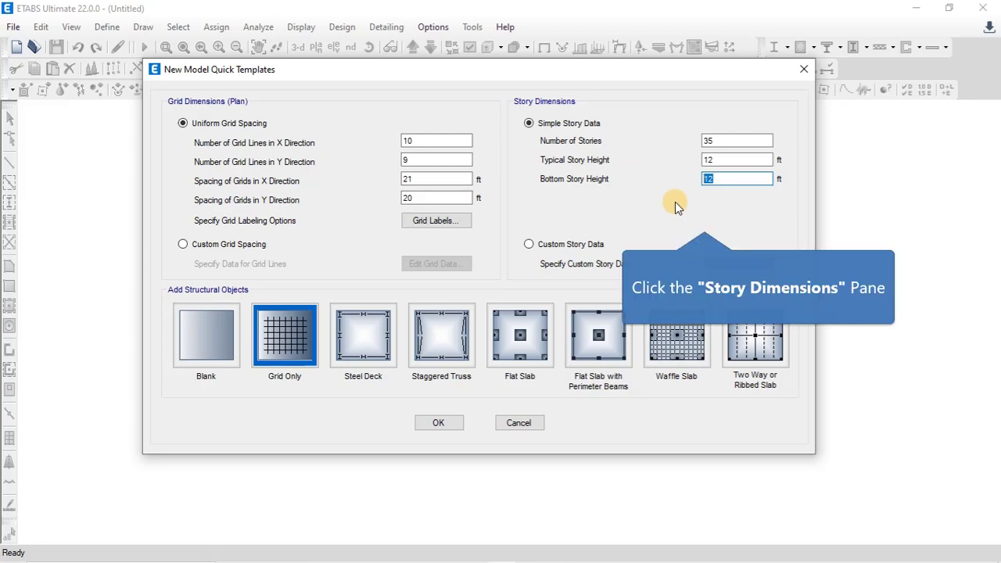
click(705, 223)
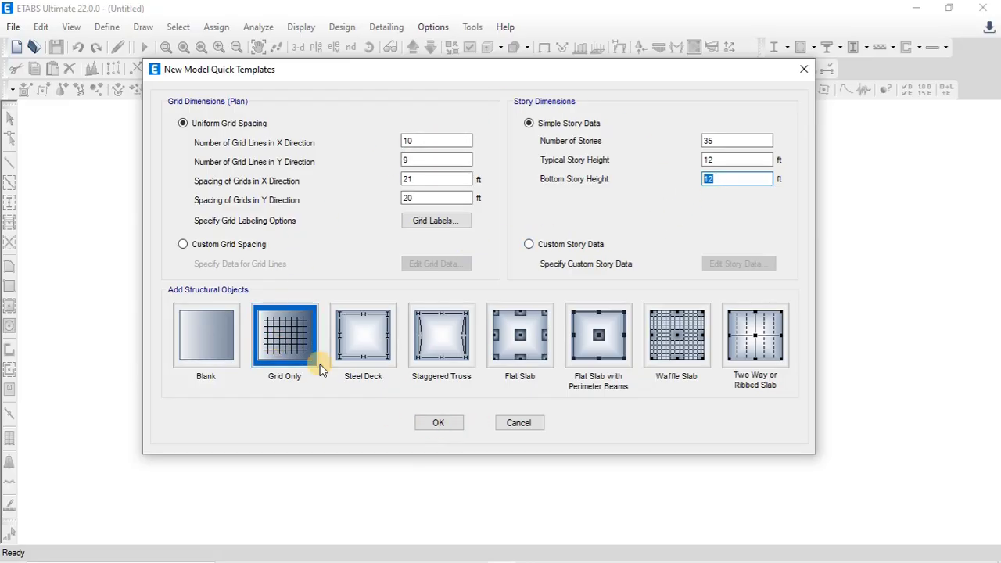
click(438, 423)
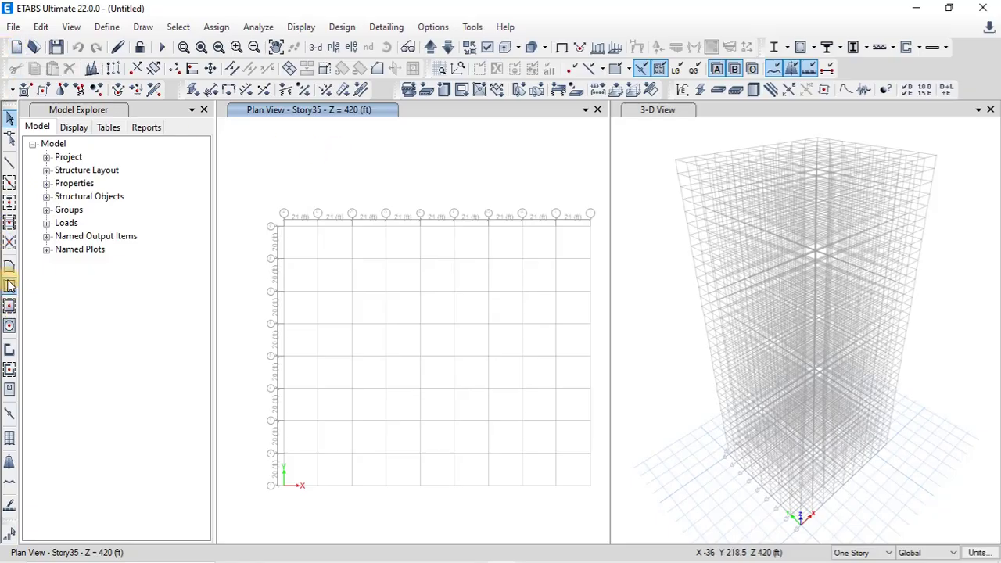
- Open the material definitions and bring up the property data of the 4000Psi concrete for modification
click(78, 30)
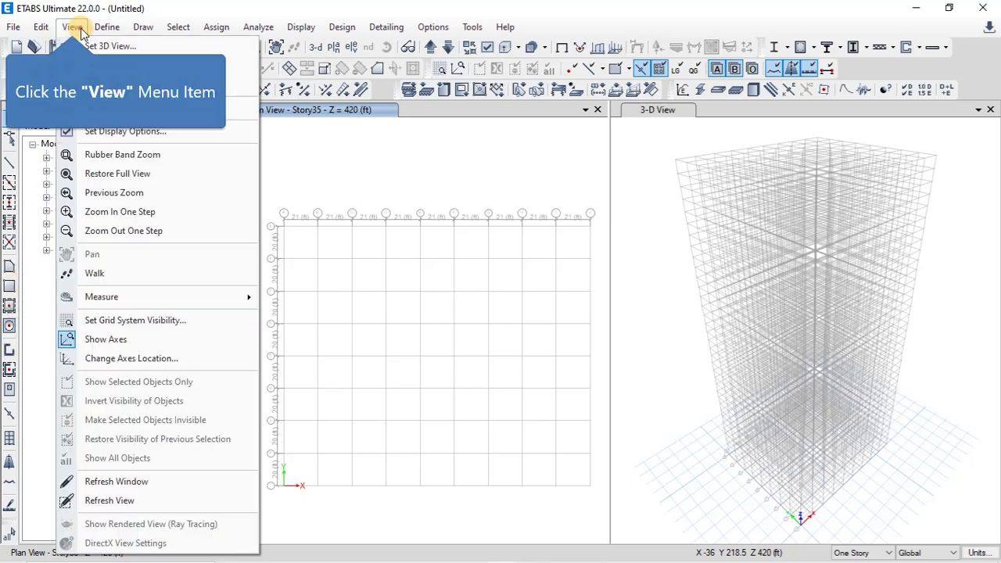
click(111, 28)
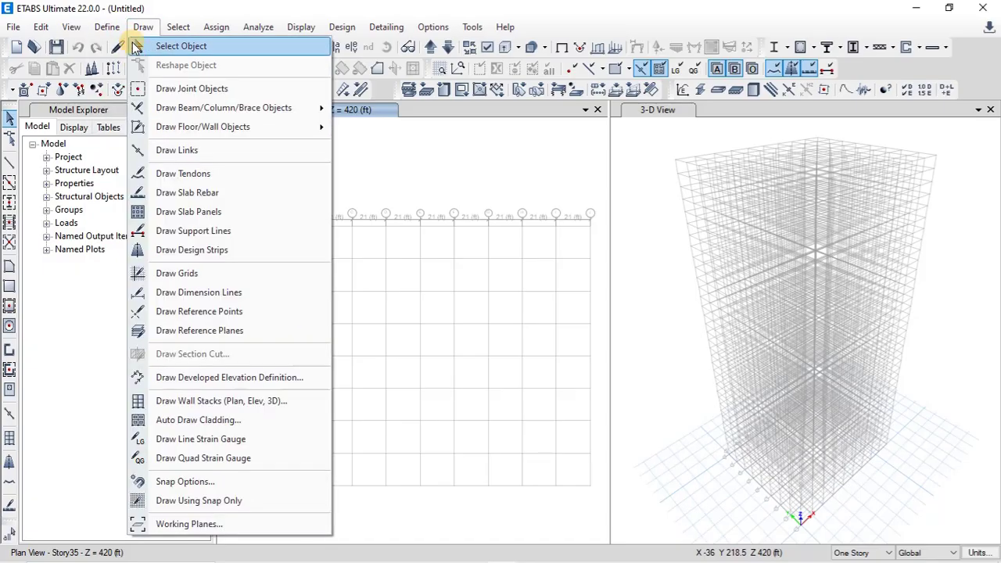
click(119, 46)
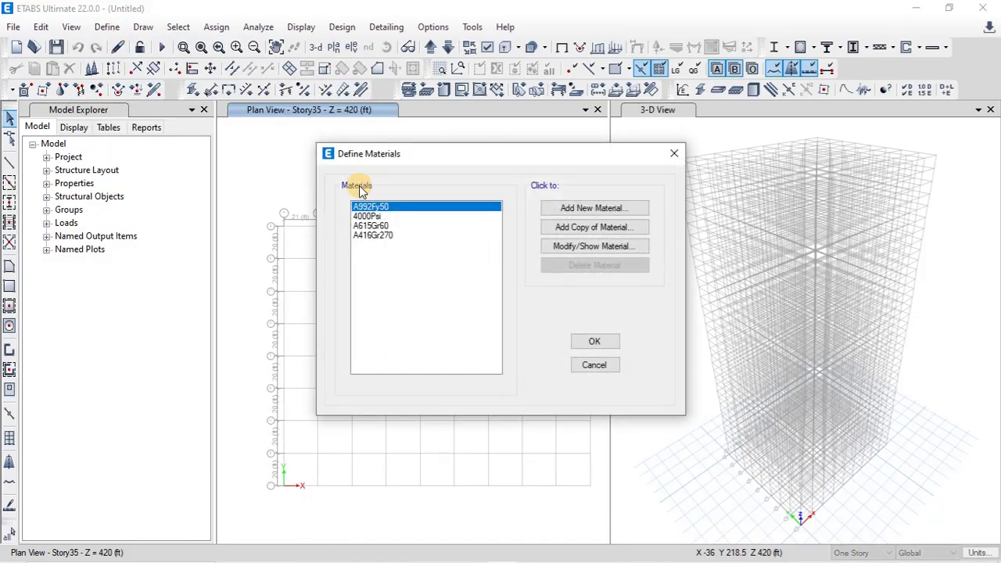
click(383, 218)
click(381, 207)
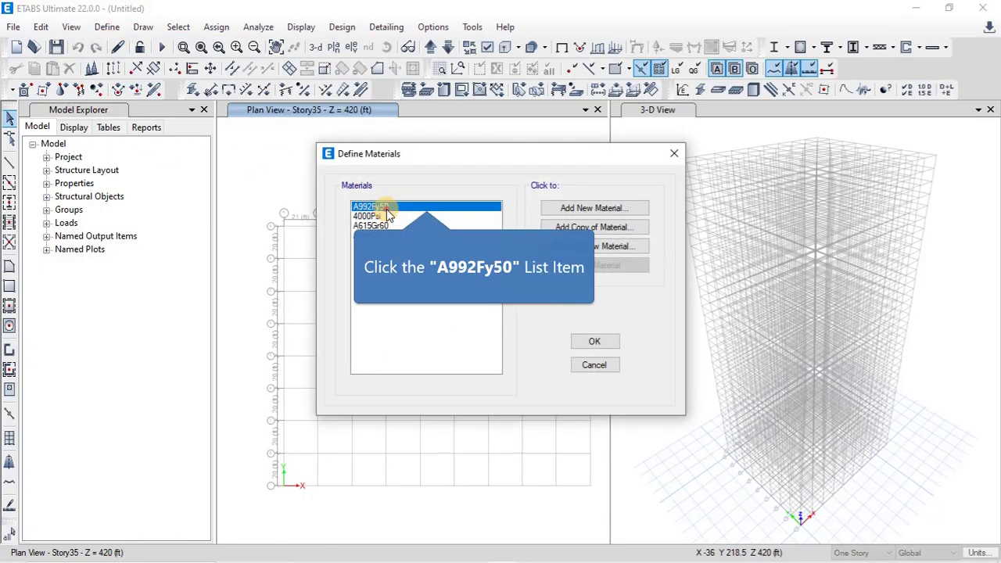
click(387, 225)
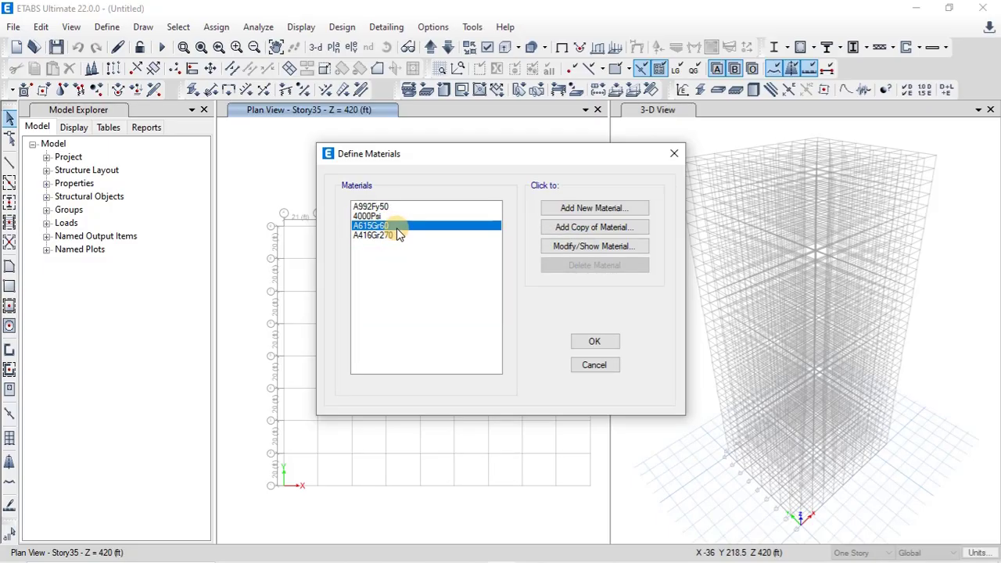
click(391, 217)
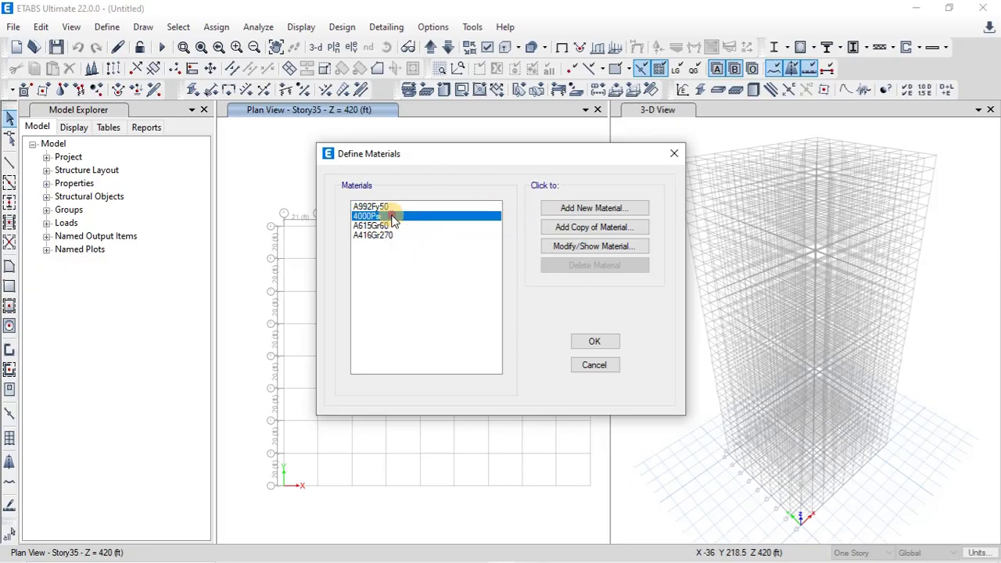
click(595, 246)
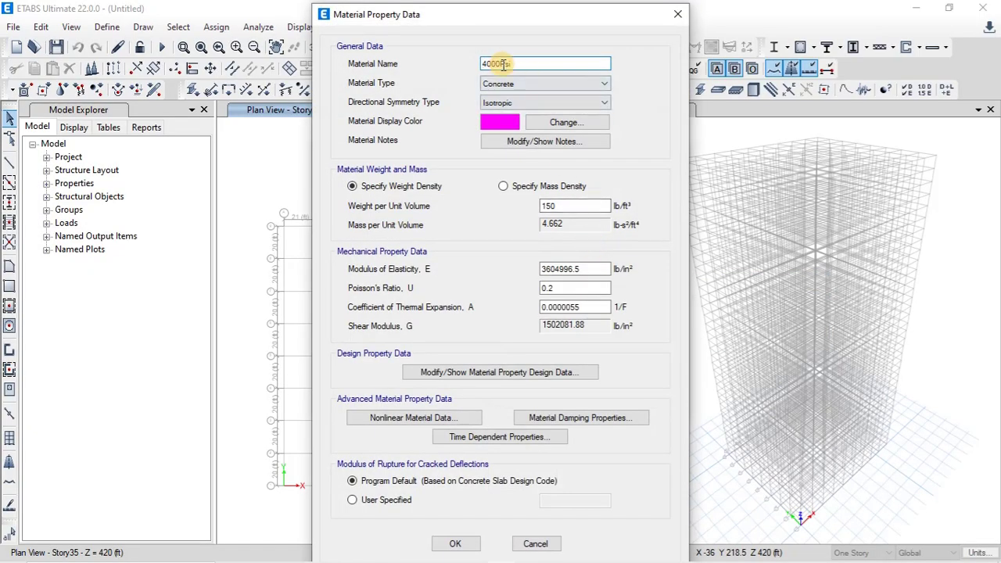
- Rename the 4000Psi concrete material as f'c 6000 Psi
drag(486, 65, 475, 66)
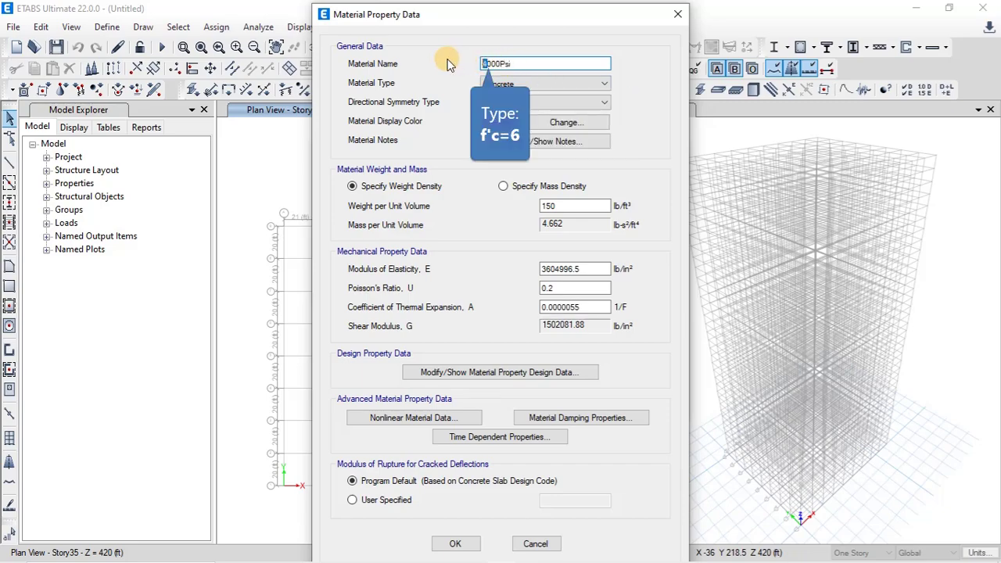
text(6)
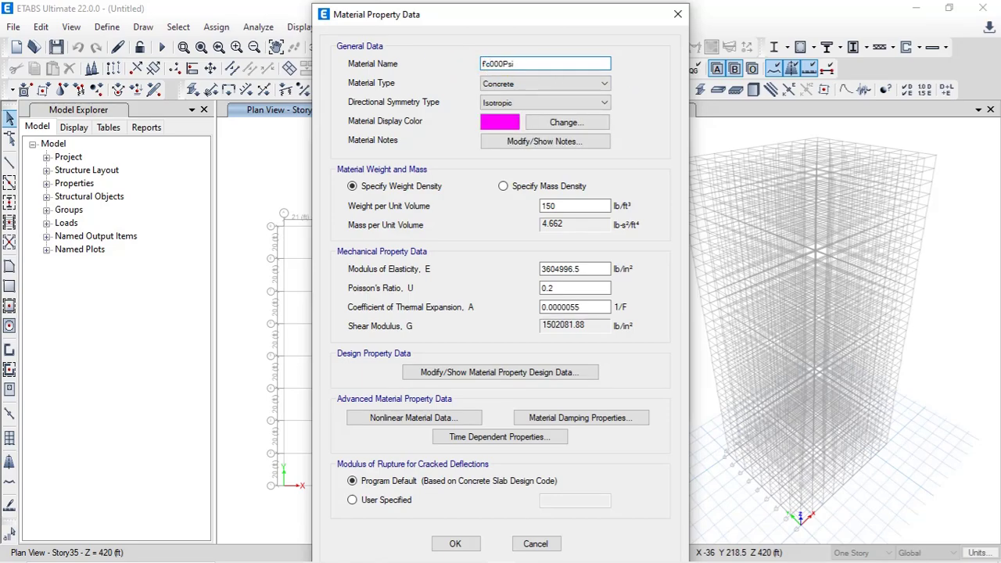
text(6)
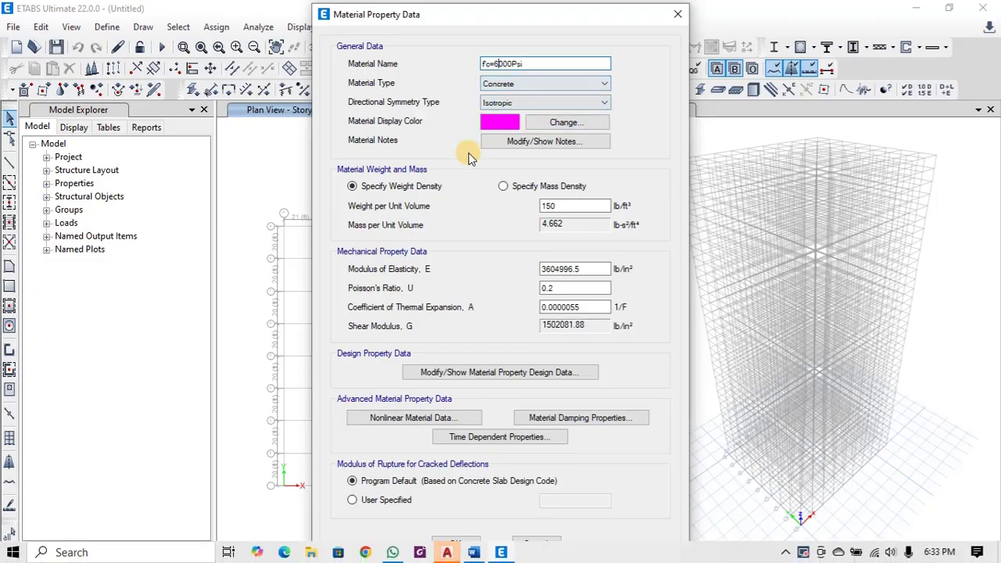
click(494, 64)
key(BackSpace)
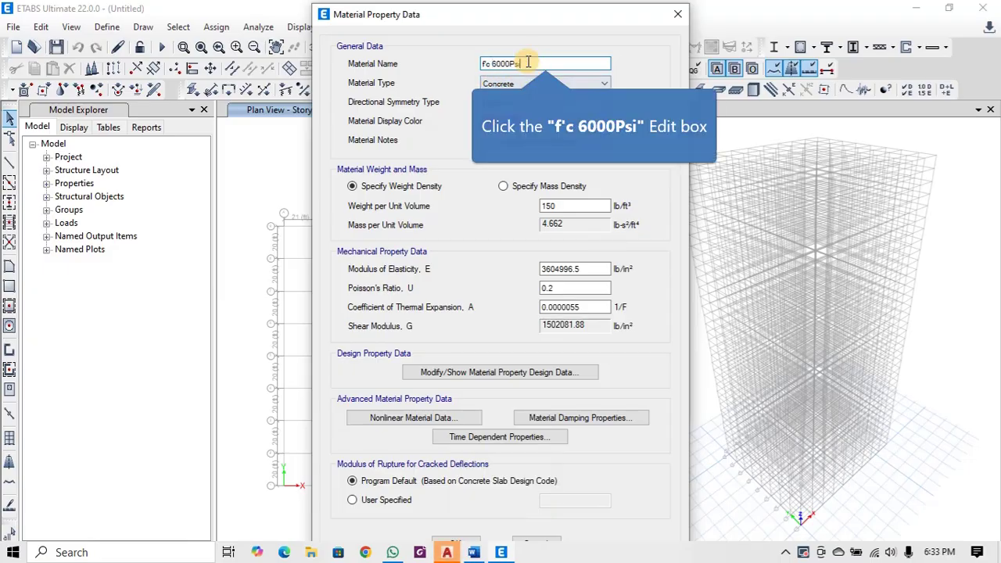
click(509, 63)
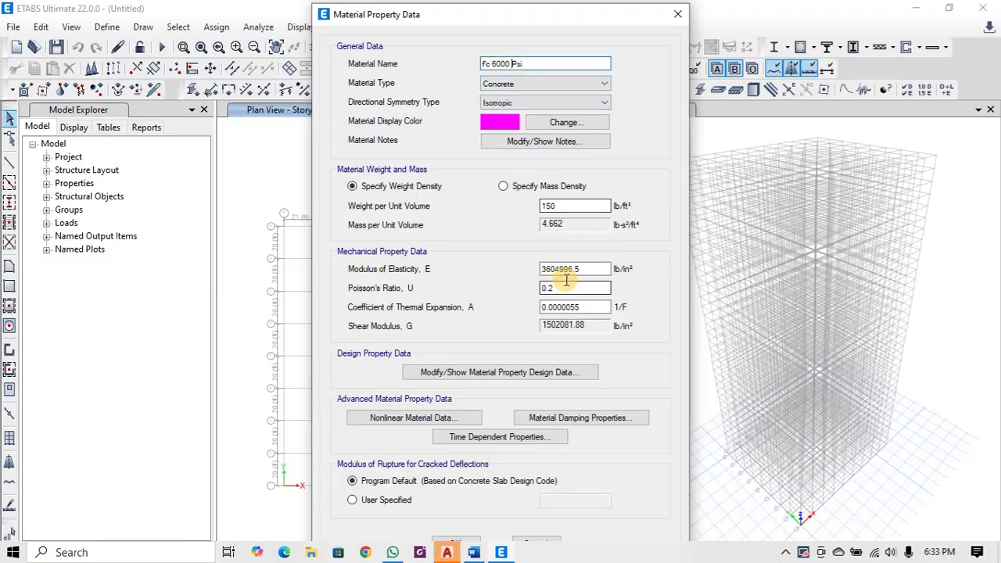
- Set the concrete's modulus of elasticity E with the formula 57000*Sqrt(6000) in lb/in²
drag(586, 268, 541, 270)
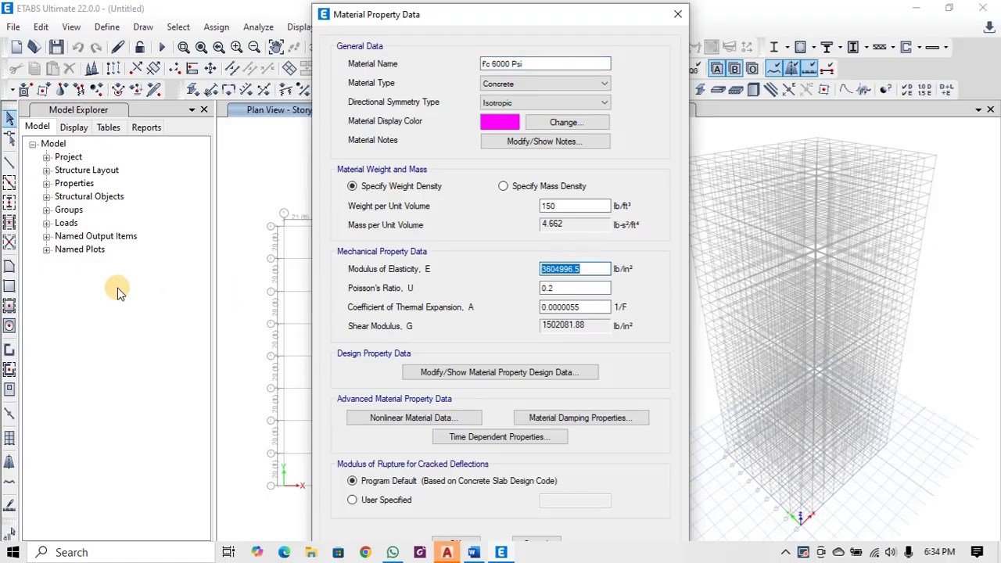
text(57)
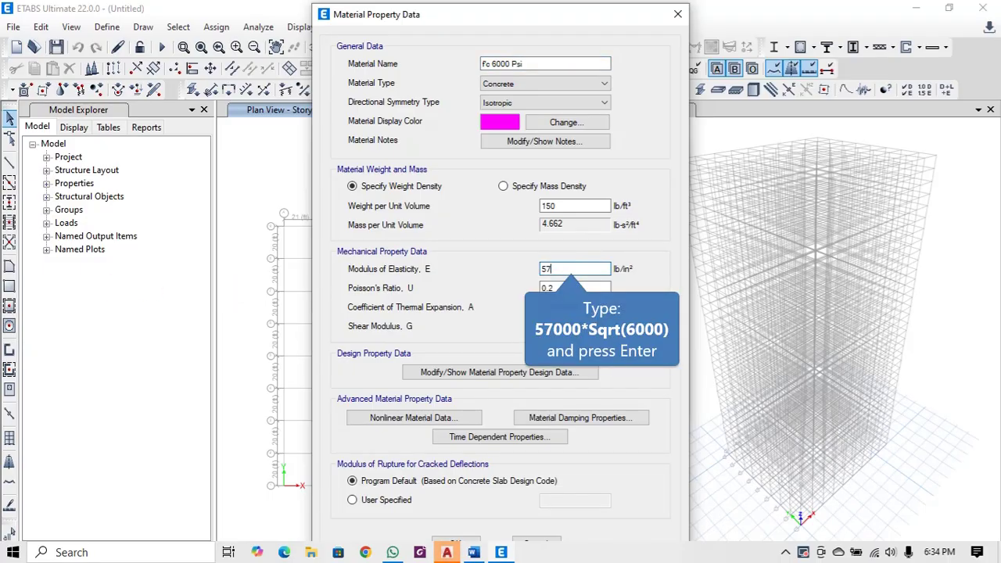
text(000*Sqrt(6000)
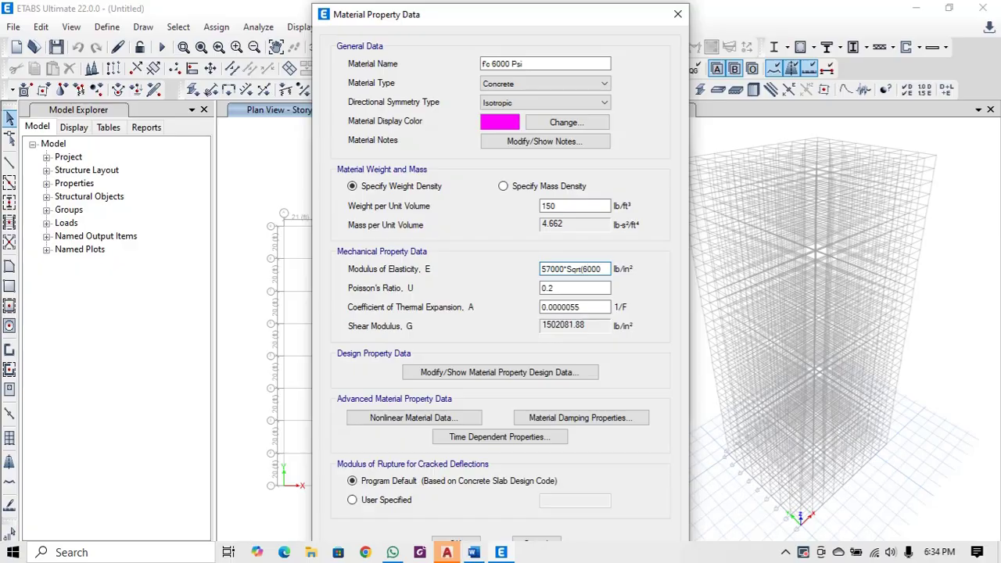
key(Return)
- In the concrete's design property data, set the specified compressive strength f'c to 6000 lb/in²
click(492, 372)
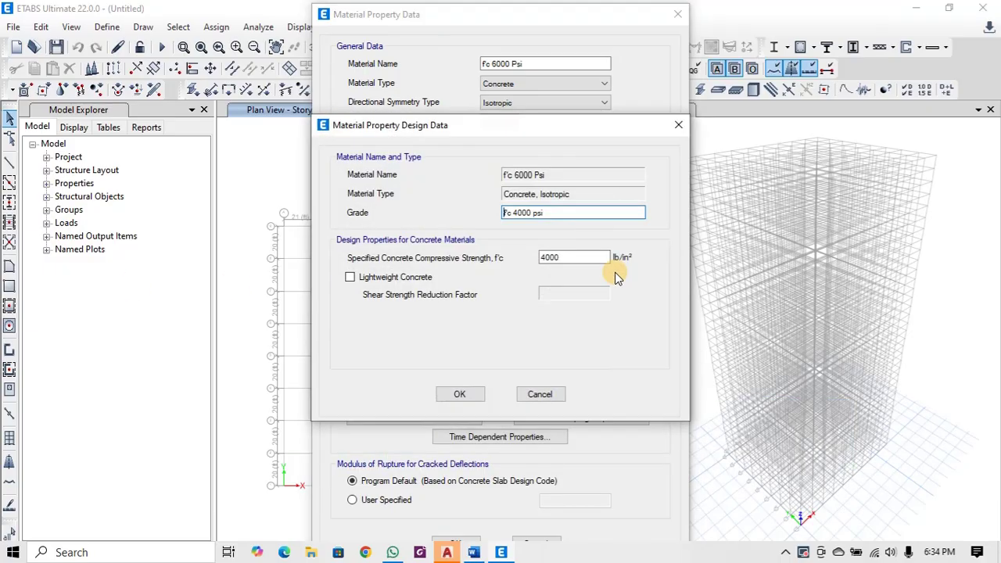
drag(562, 254, 346, 276)
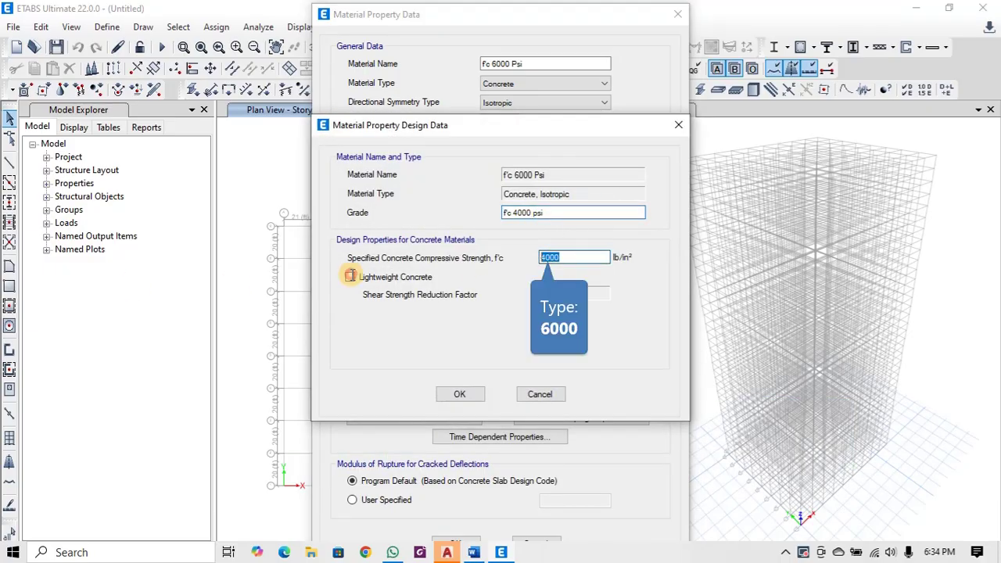
text(6)
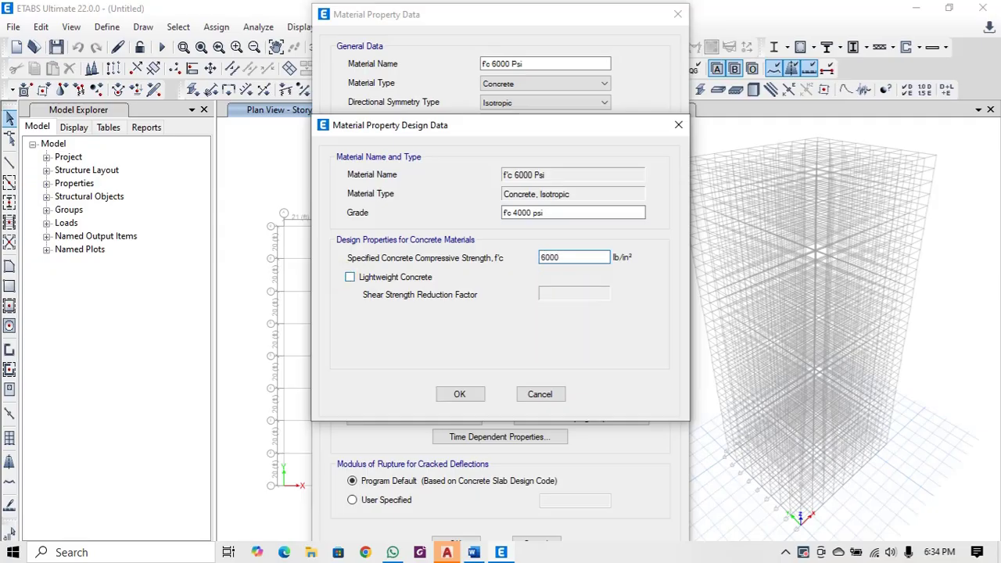
click(461, 395)
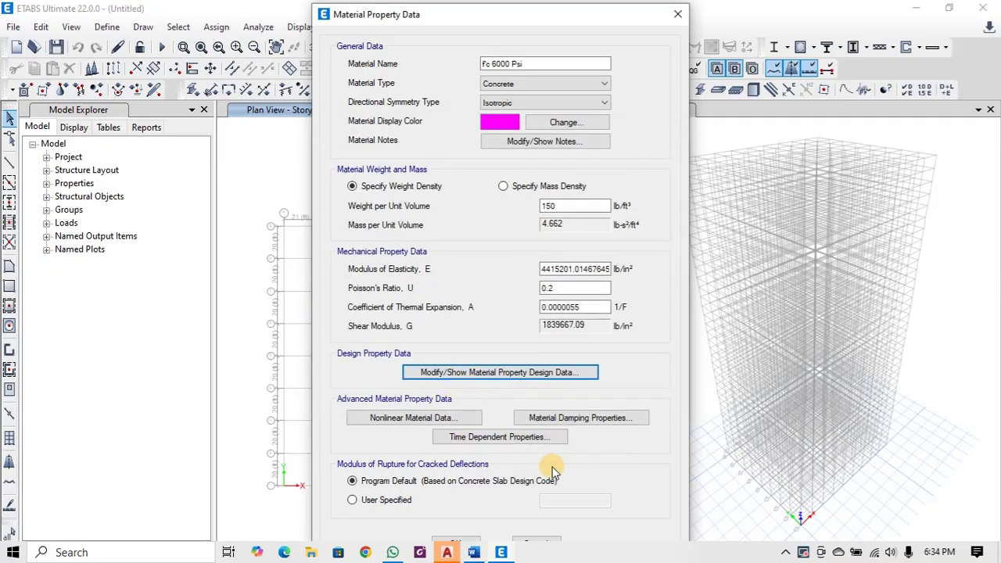
- Change the concrete's grade to f'c 6000 psi in its design data and accept the material's property changes
click(539, 373)
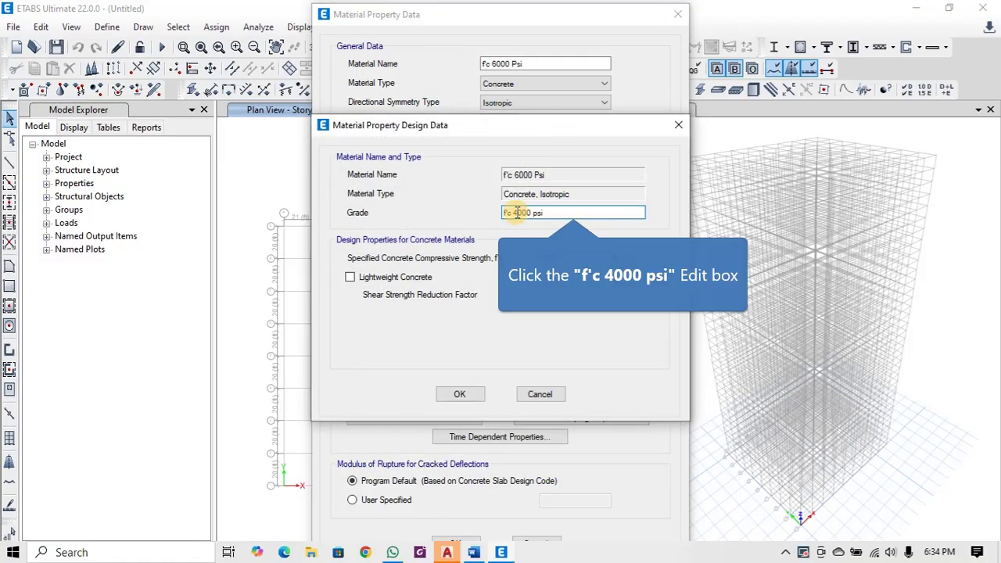
click(516, 213)
key(BackSpace)
text(6)
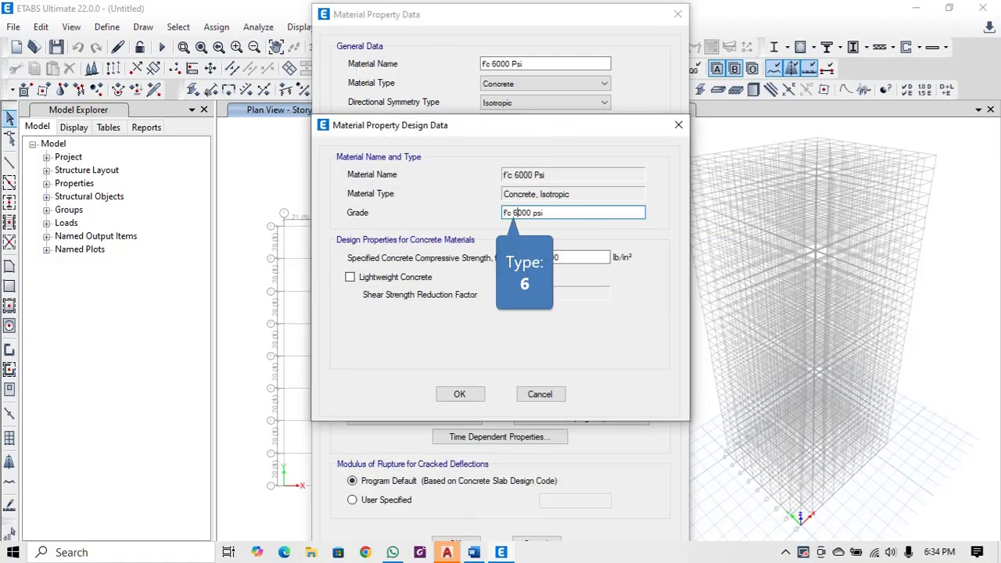
click(460, 395)
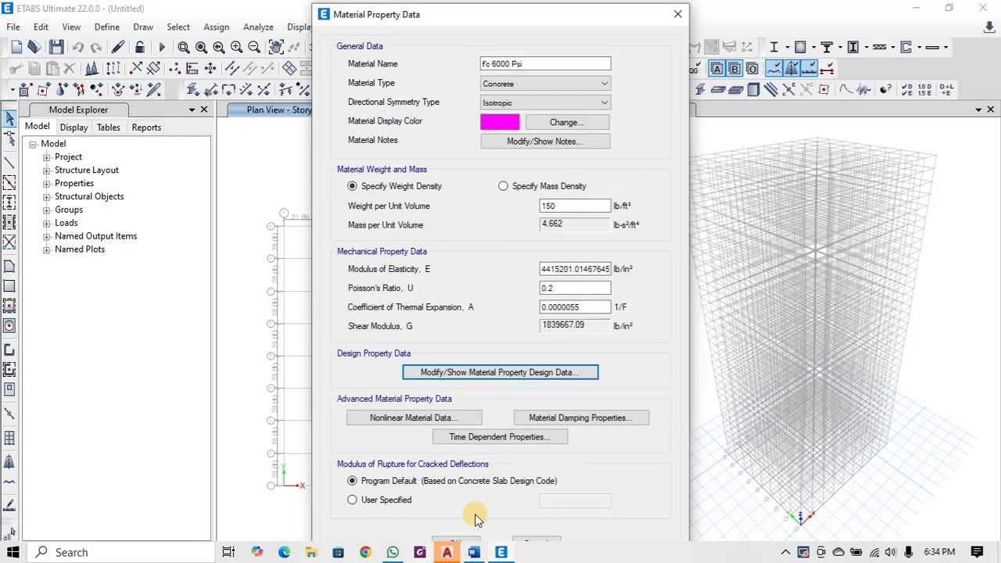
drag(600, 19, 595, 18)
double_click(446, 552)
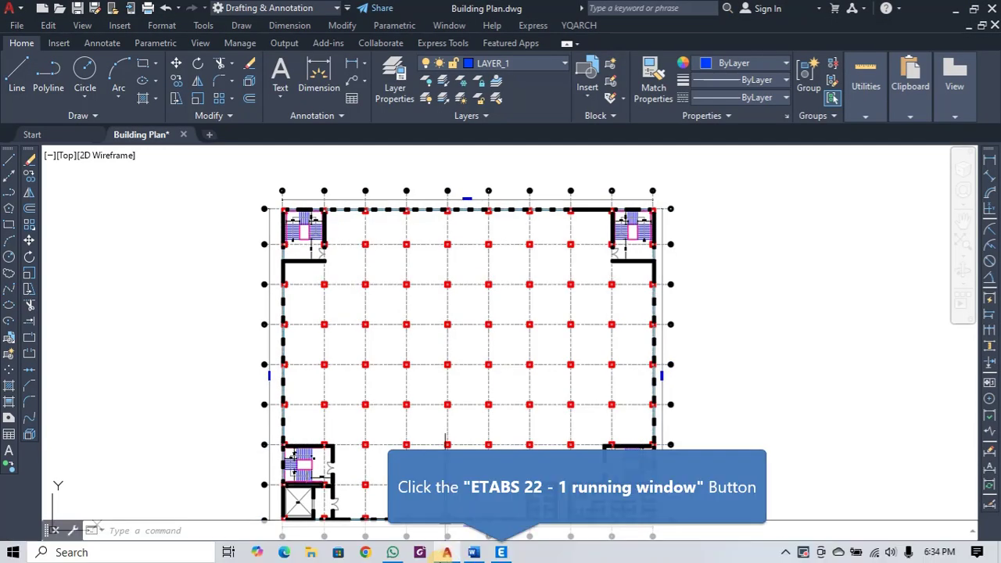
click(500, 552)
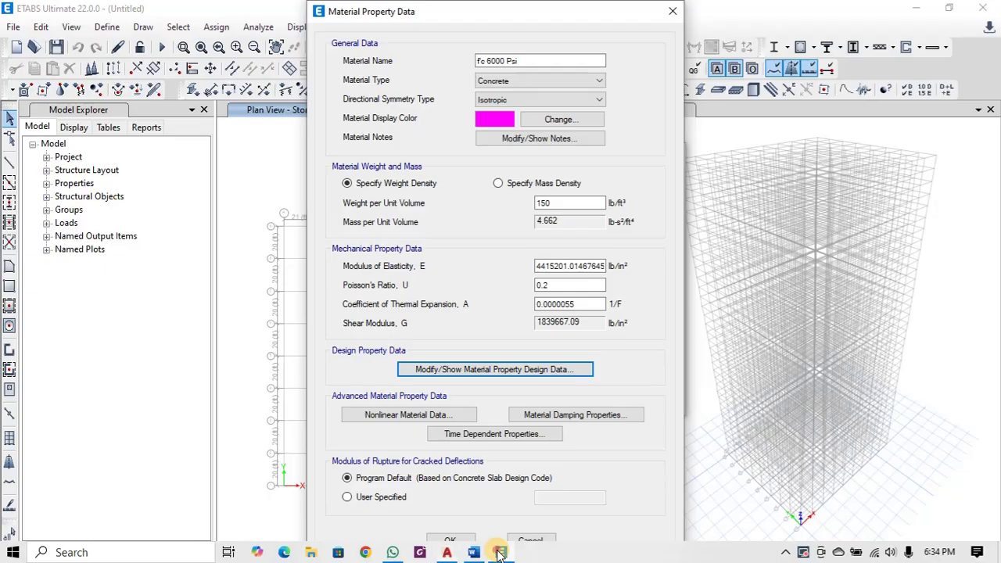
click(448, 541)
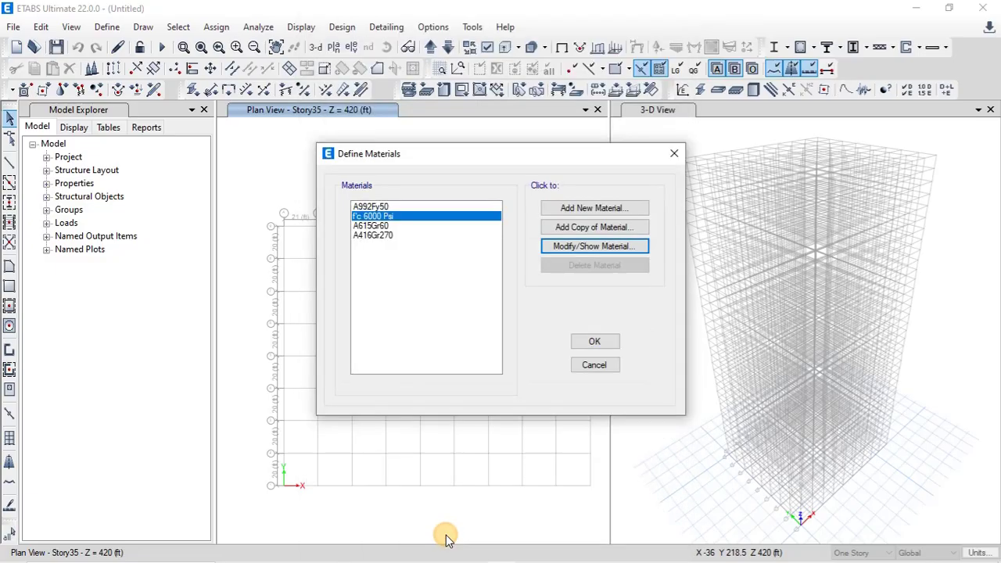
- Open the A615Gr60 rebar material for modification and rename it as Fy 72.5 ksi, keeping its type as Rebar
click(387, 226)
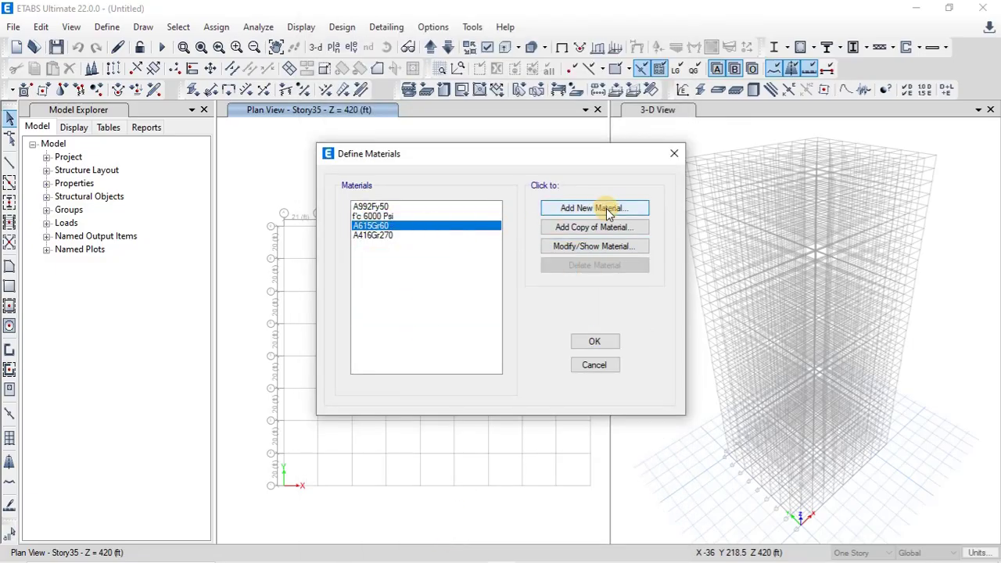
click(599, 245)
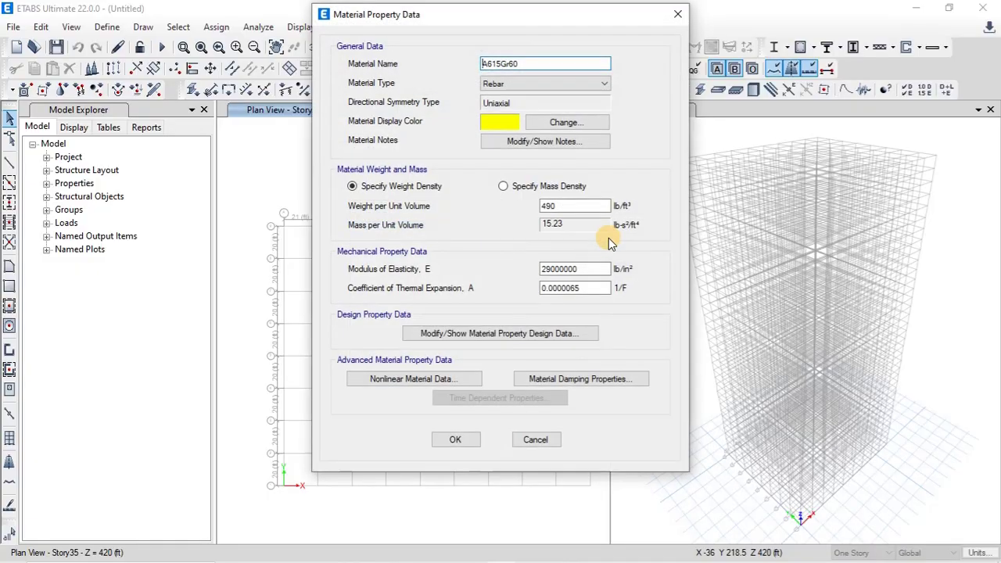
click(532, 85)
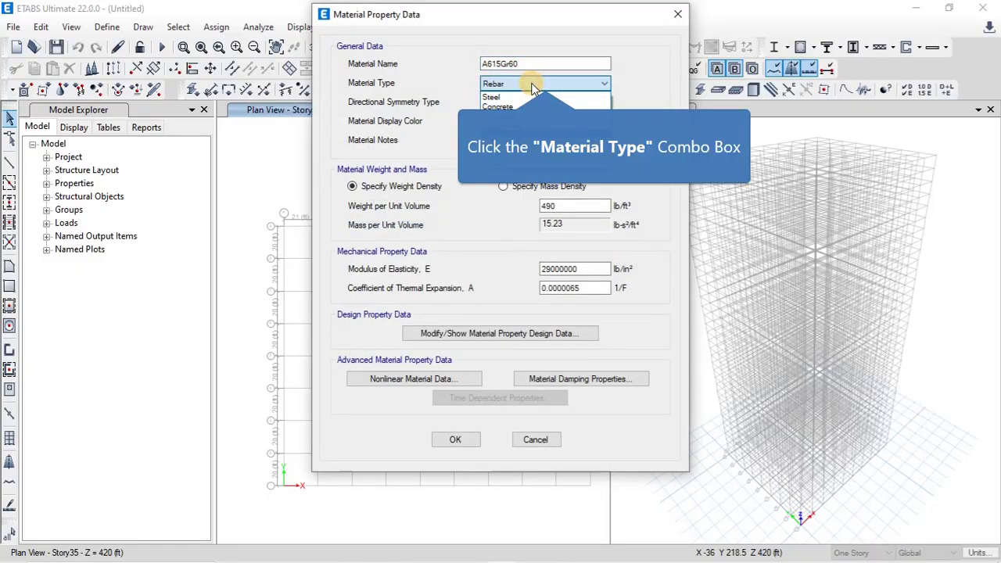
click(532, 85)
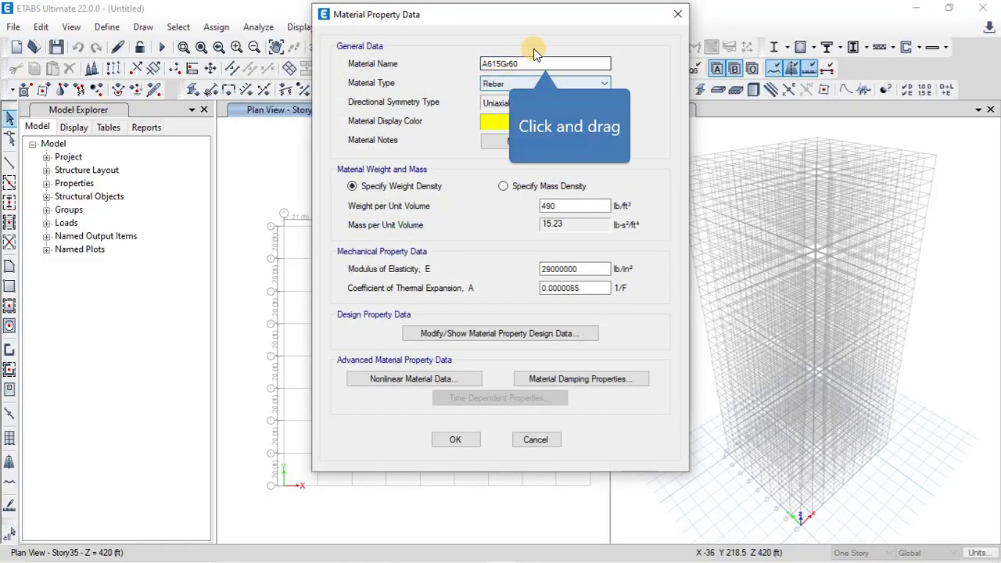
drag(529, 63, 395, 68)
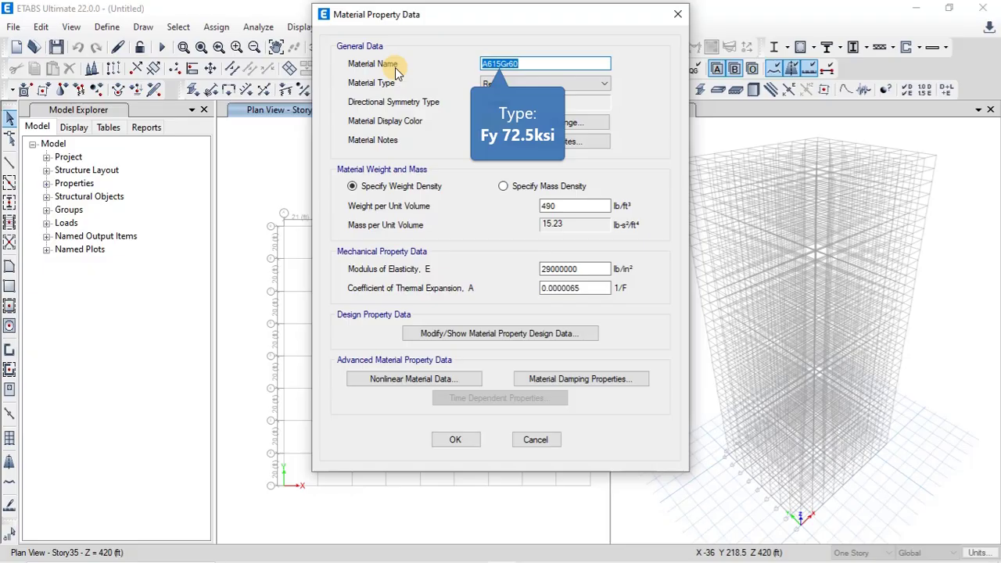
text(Fy 72.5ksi)
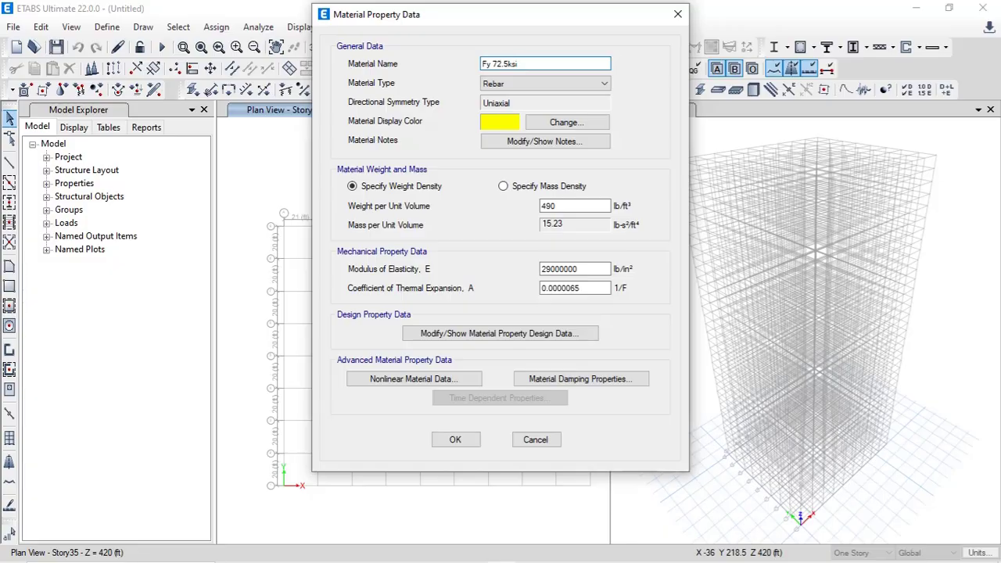
click(507, 63)
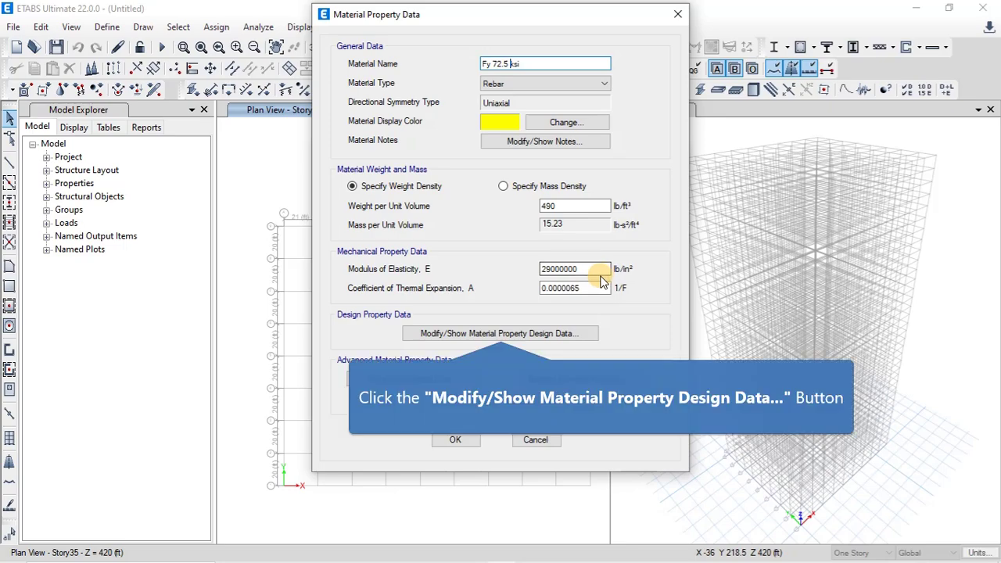
- In the Fy 72.5 ksi rebar's design data, set the minimum yield strength Fy to 72500 and minimum tensile strength Fu to 108750 lb/in²
click(536, 334)
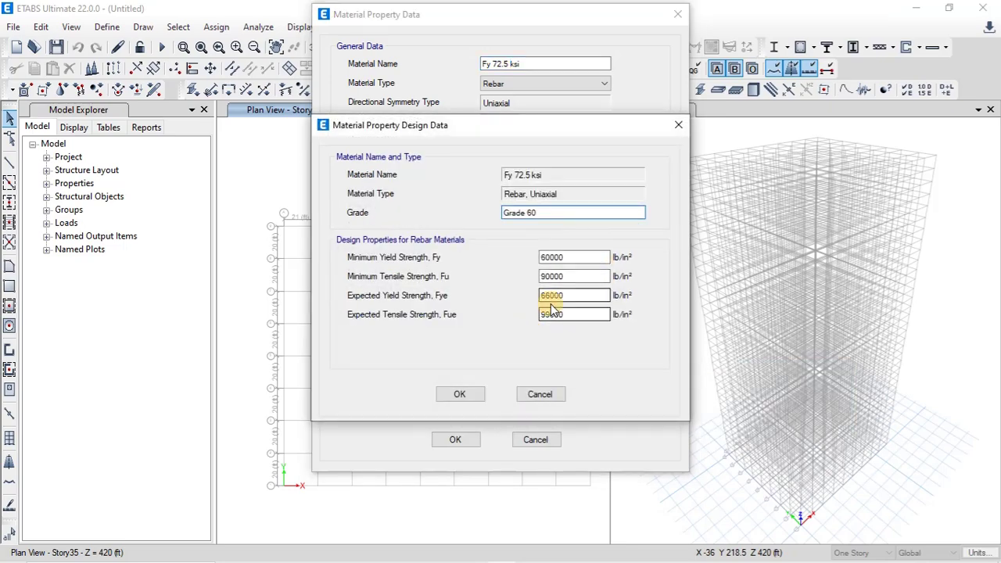
drag(514, 133, 445, 87)
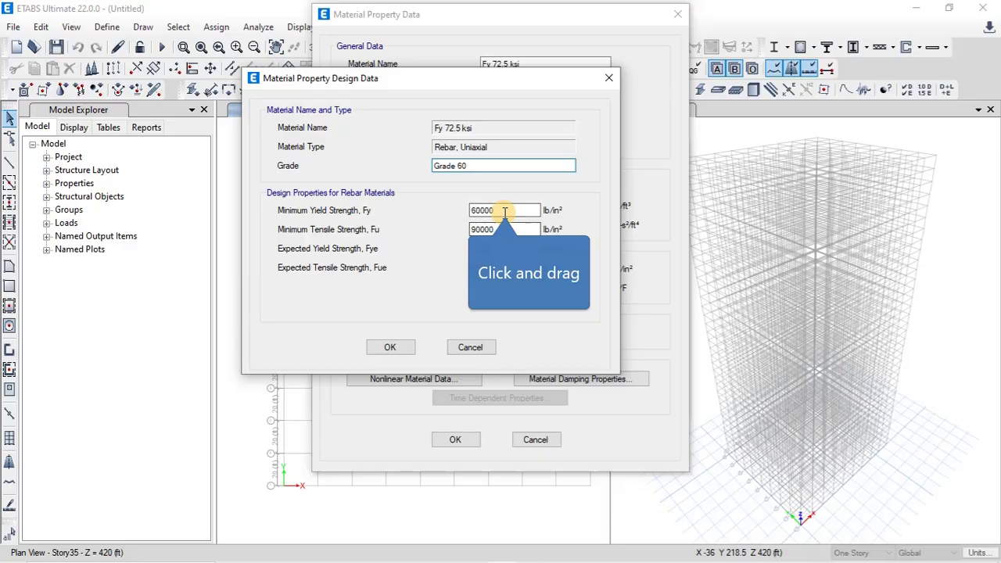
drag(505, 211, 399, 224)
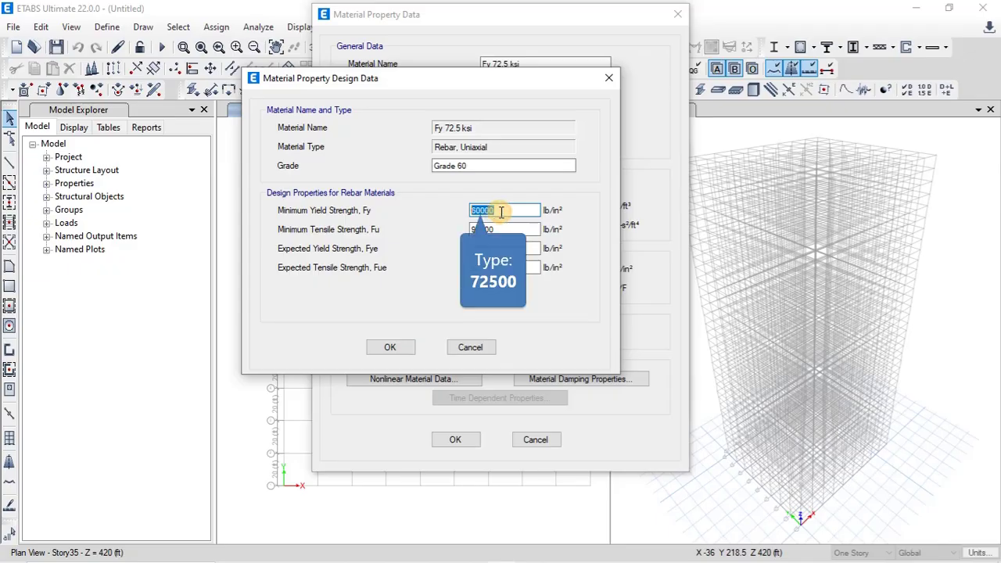
text(72500)
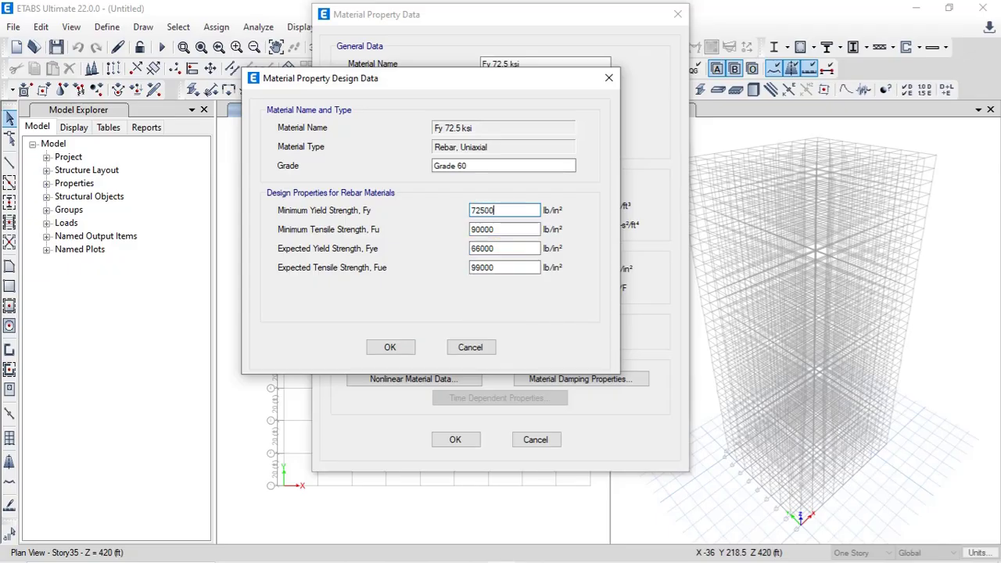
drag(516, 229, 435, 227)
text(750)
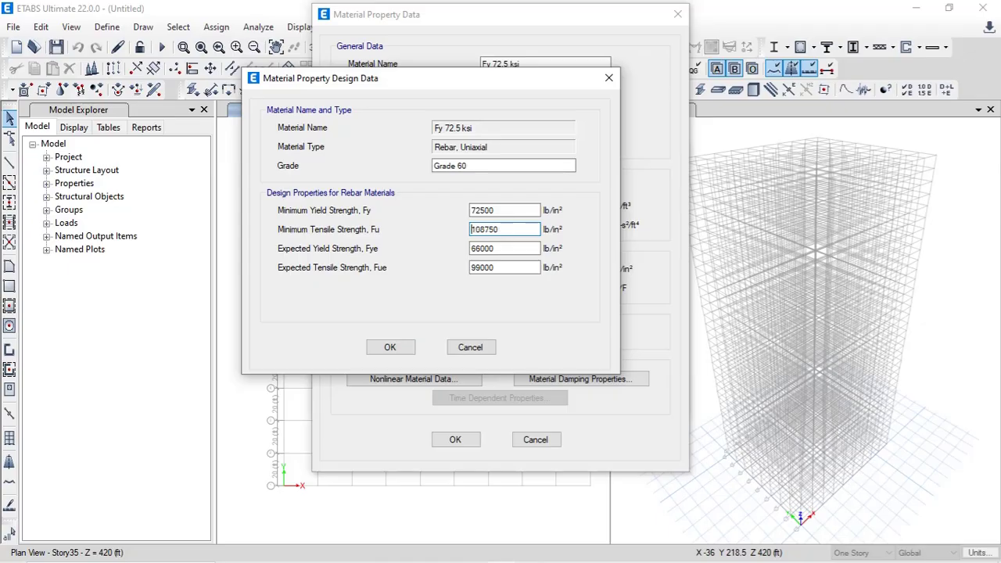
- Set the rebar's expected yield strength Fye to 72500*1.1 lb/in², reusing the minimum yield strength value
drag(509, 249, 425, 256)
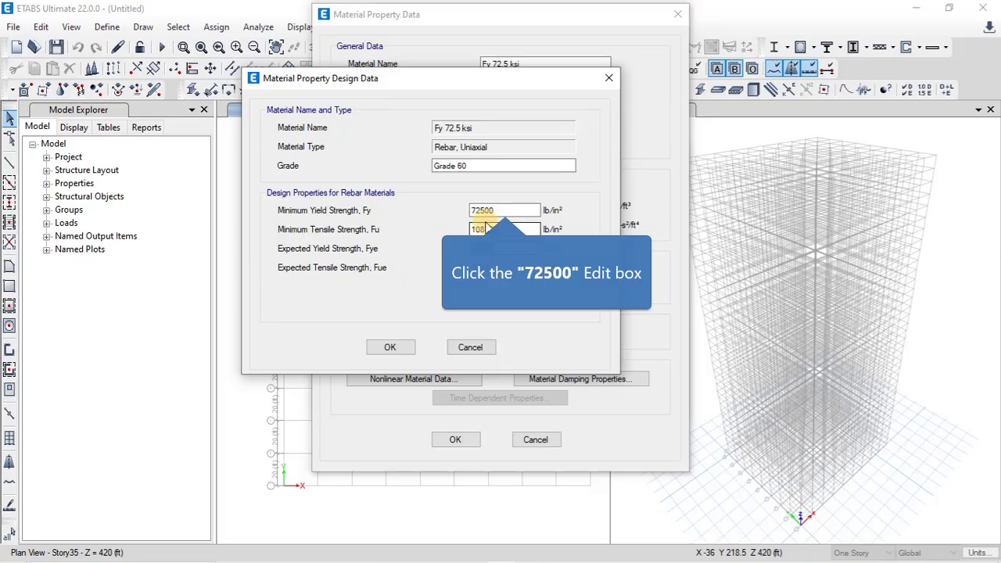
click(510, 212)
click(509, 227)
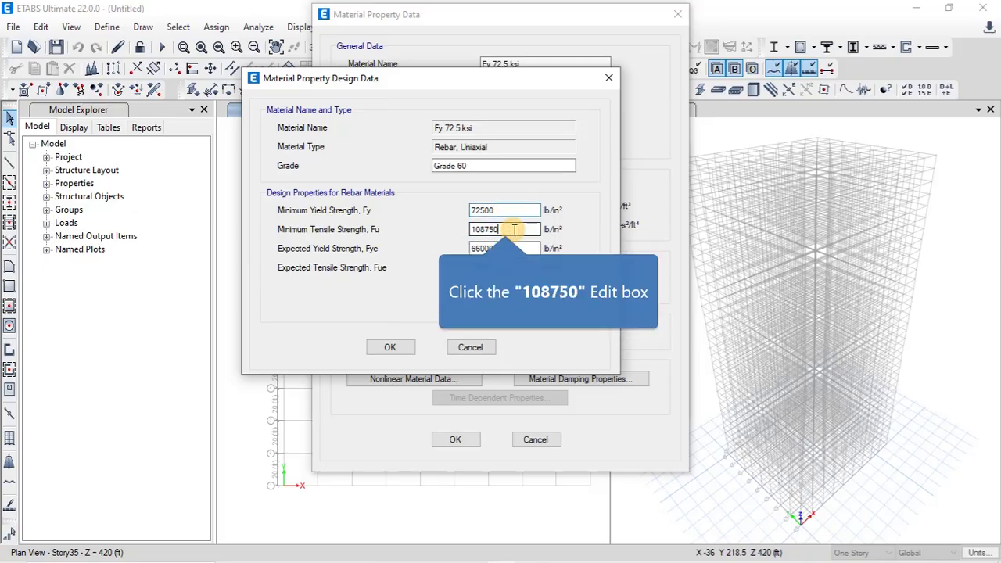
click(504, 232)
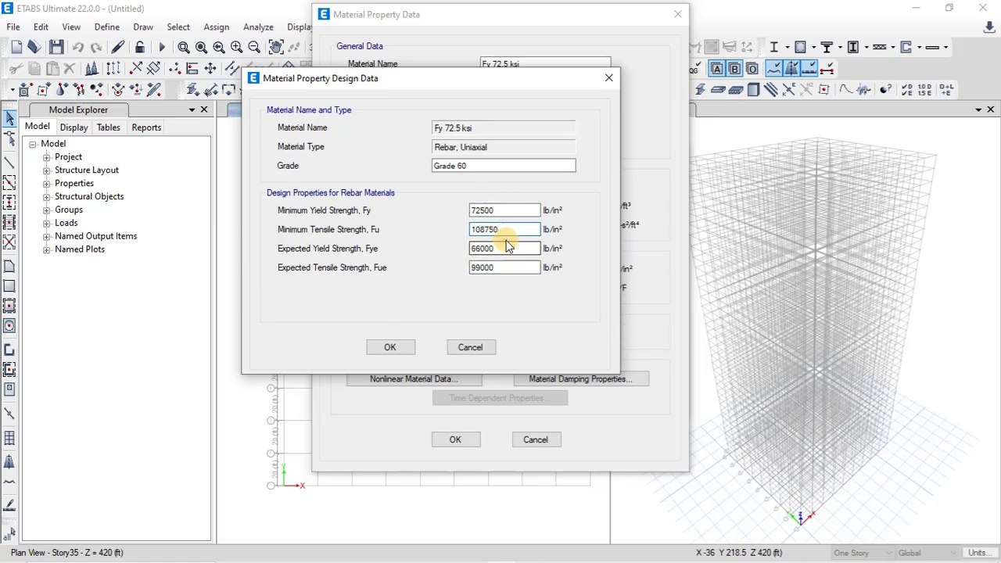
drag(501, 211, 457, 204)
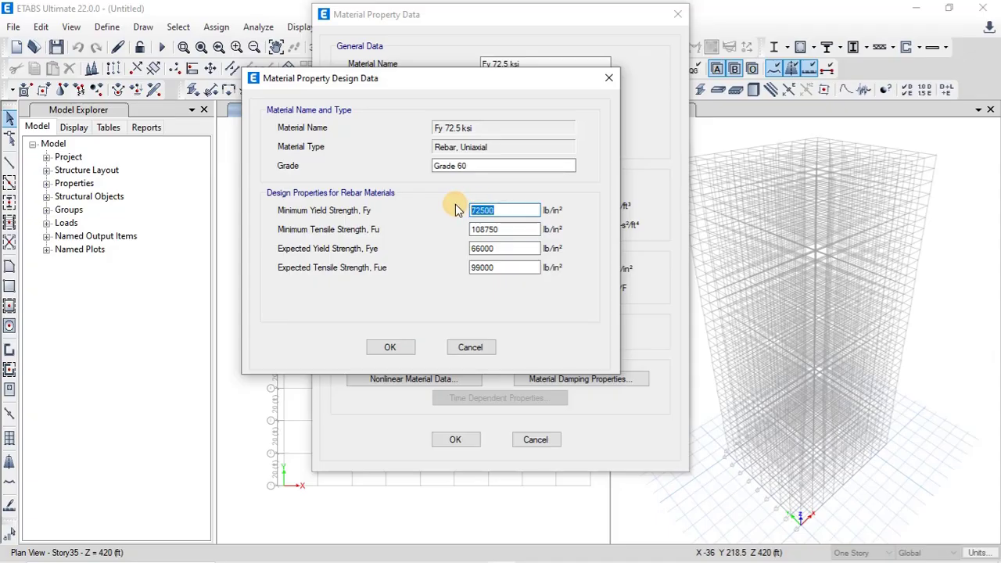
key(ctrl+c)
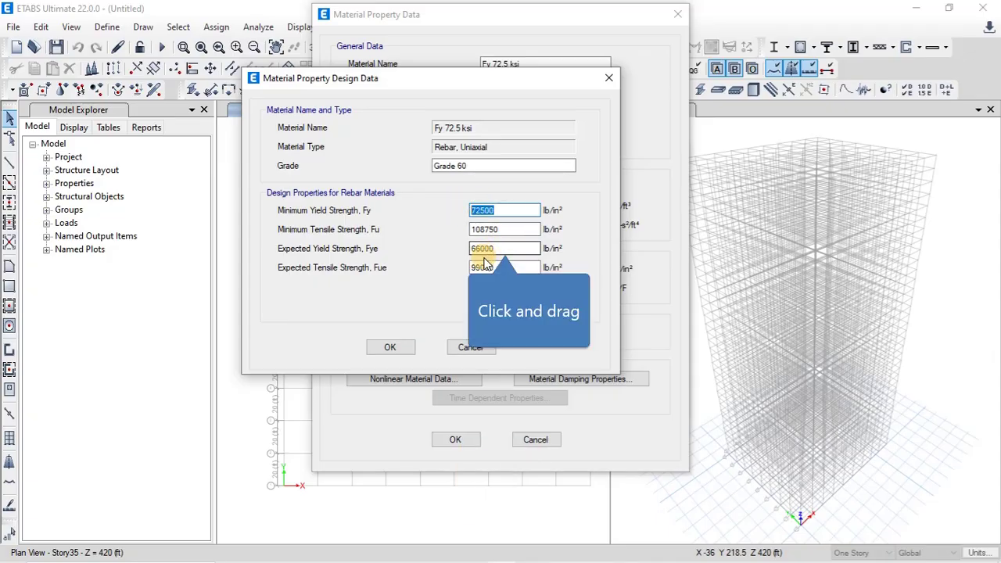
drag(501, 248, 408, 254)
key(ctrl+v)
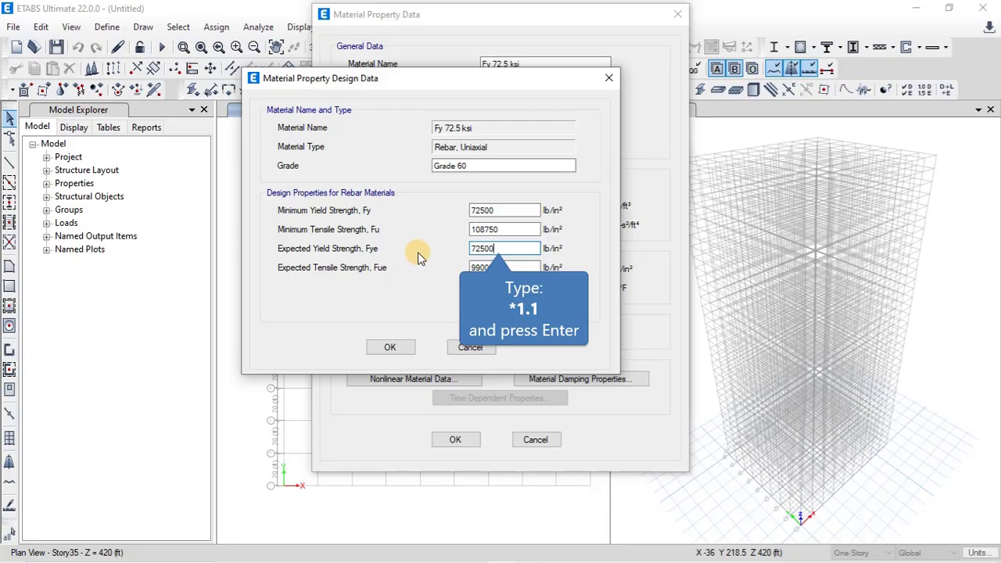
text(*)
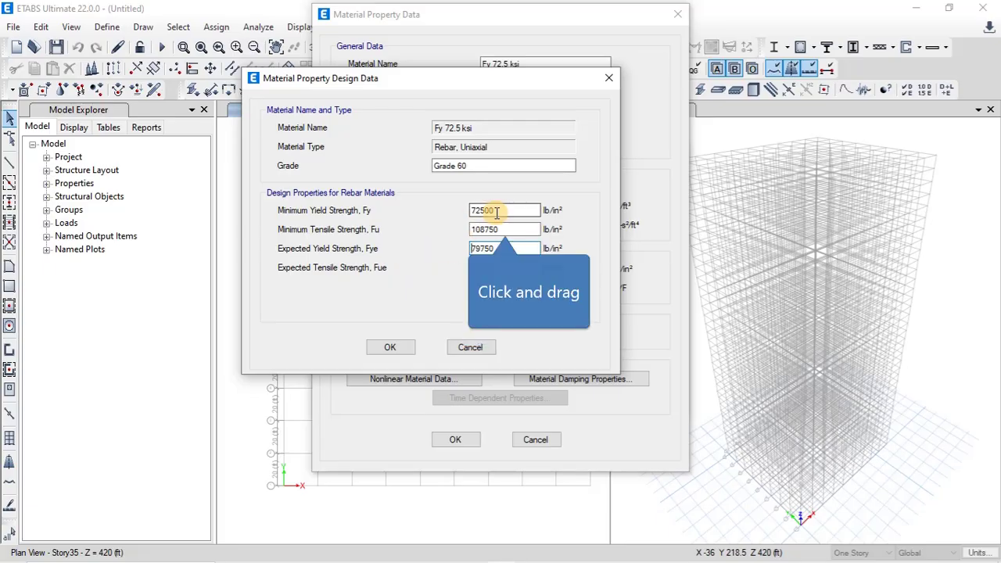
- Set the rebar's expected tensile strength Fue to 108750*1.1 lb/in² and accept the material definitions
drag(513, 229, 401, 241)
key(ctrl+c)
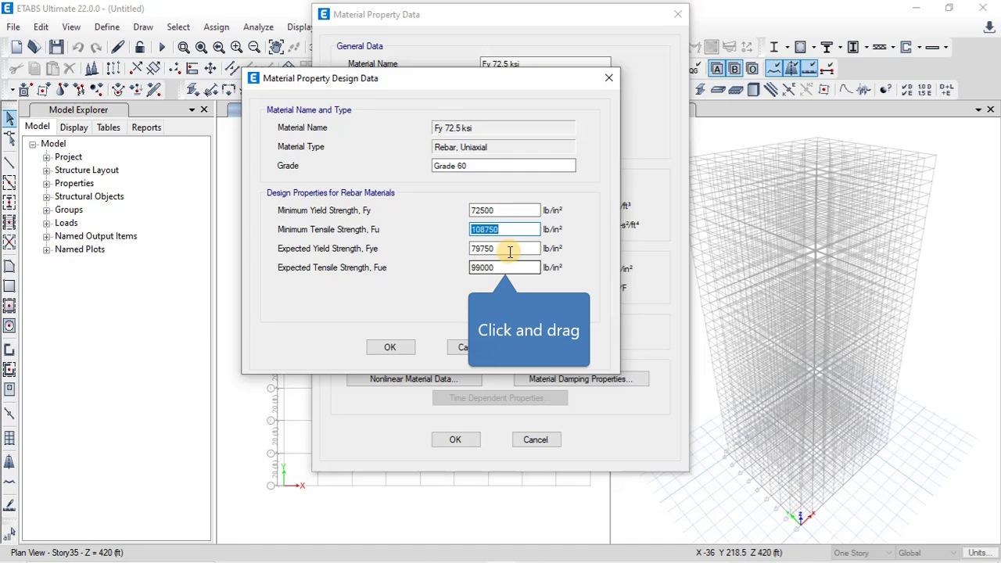
drag(513, 267, 351, 281)
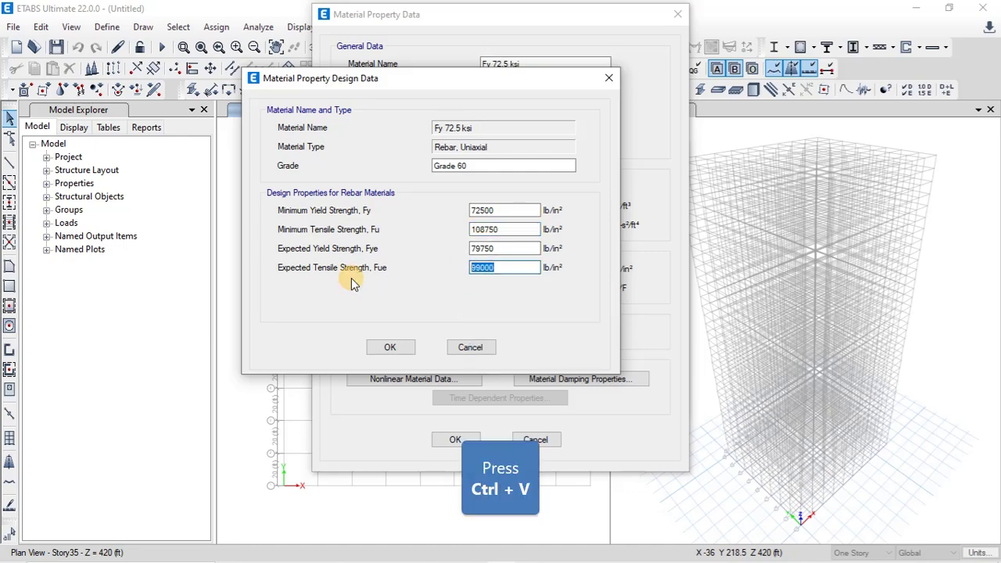
key(ctrl+v)
text(*1.)
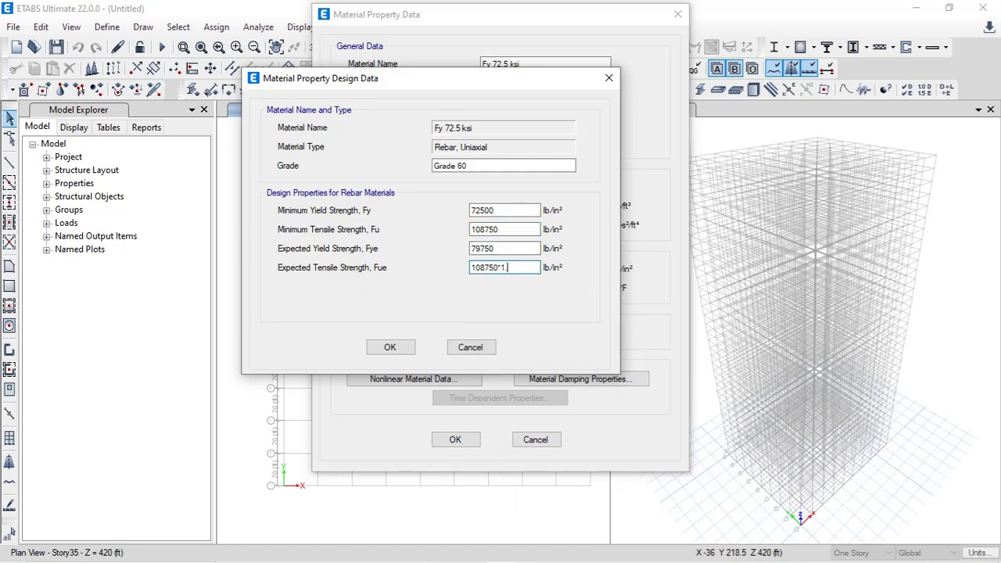
key(Tab)
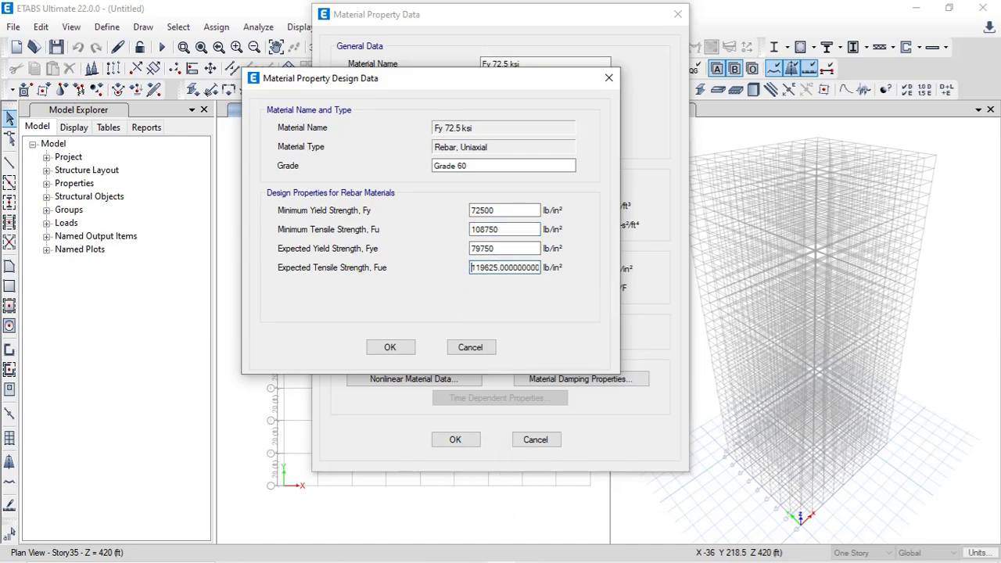
click(390, 347)
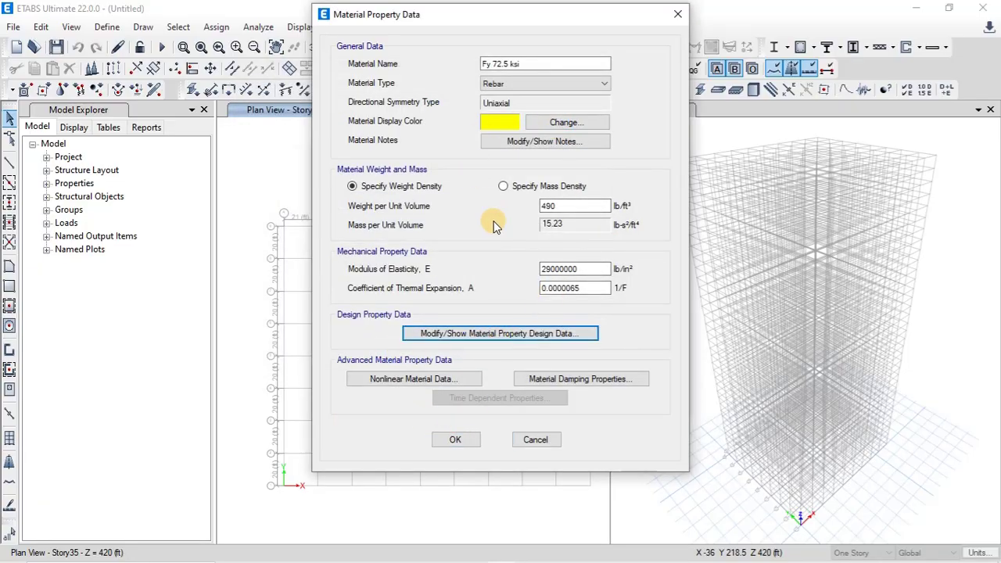
click(449, 439)
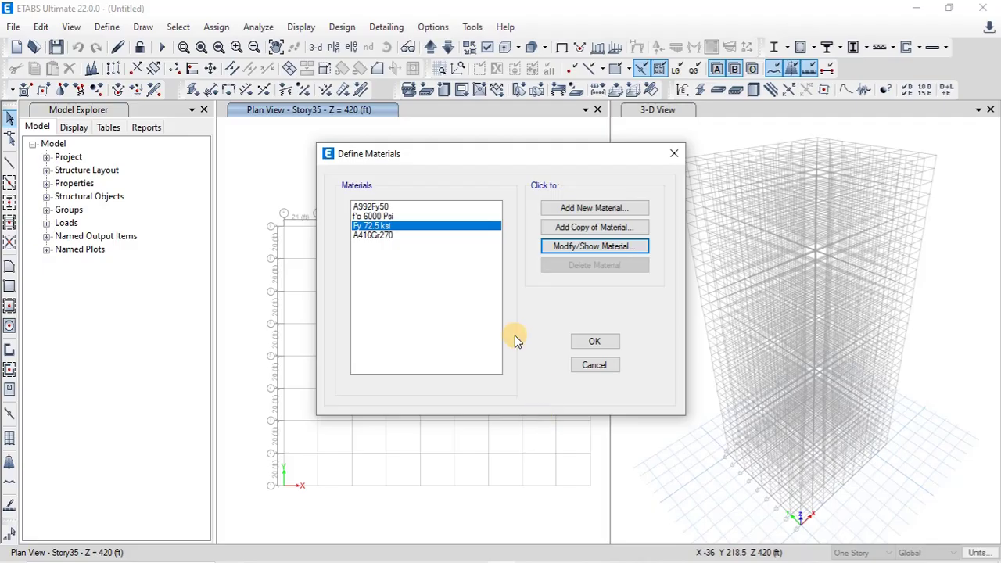
click(593, 343)
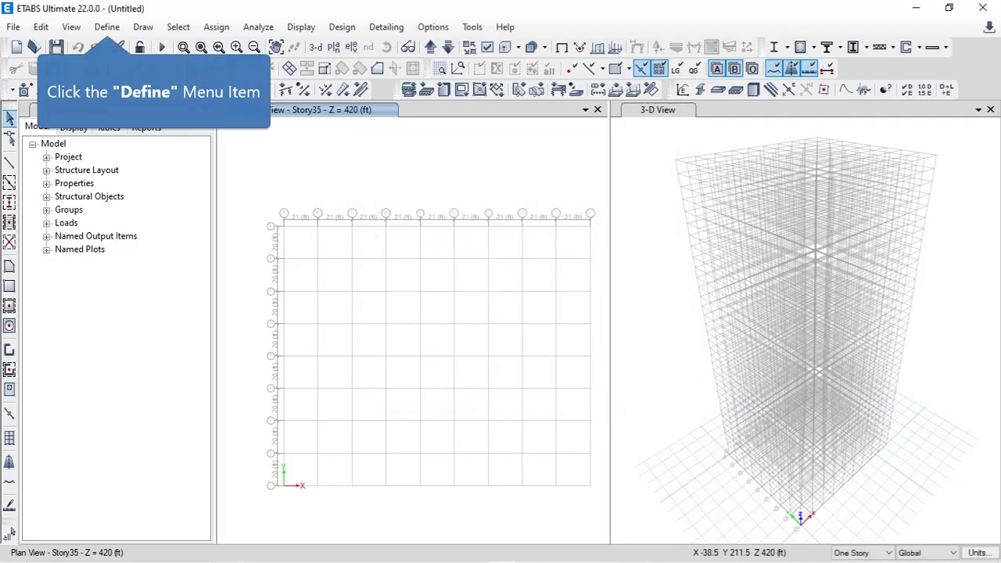
- Open the frame section properties and consult the Word report for the trial column, beam, slab and stair slab sizes
click(107, 27)
click(129, 70)
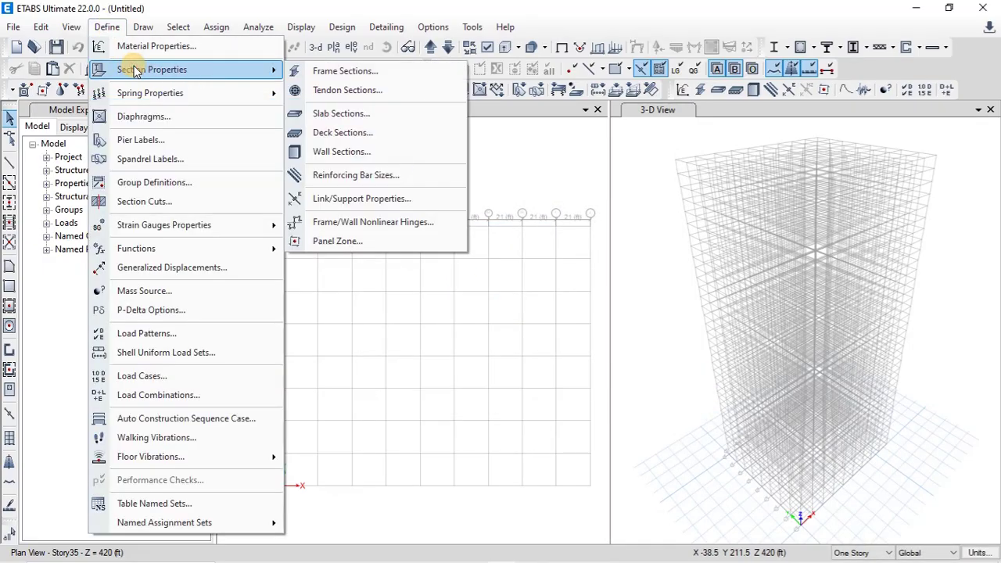
click(340, 72)
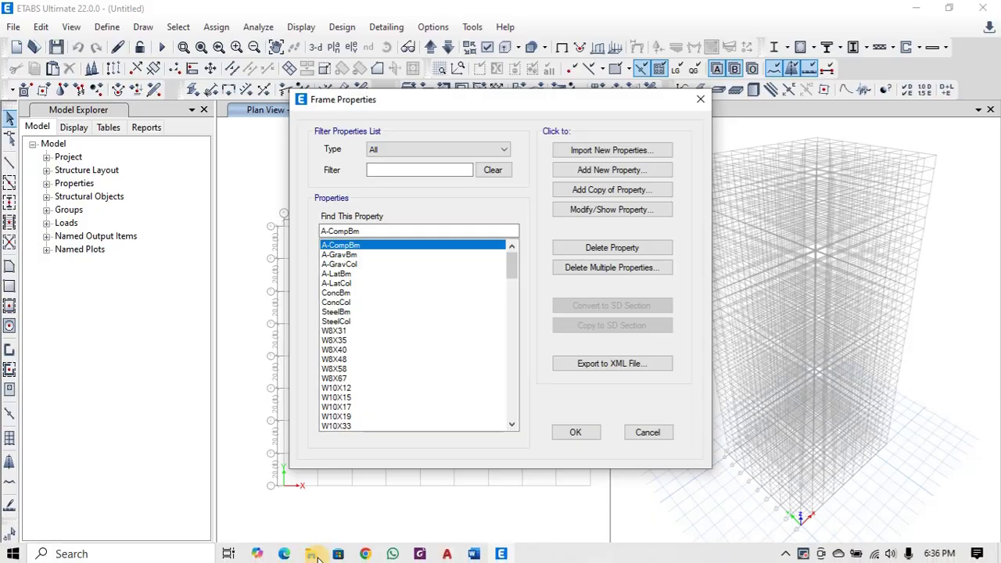
click(475, 552)
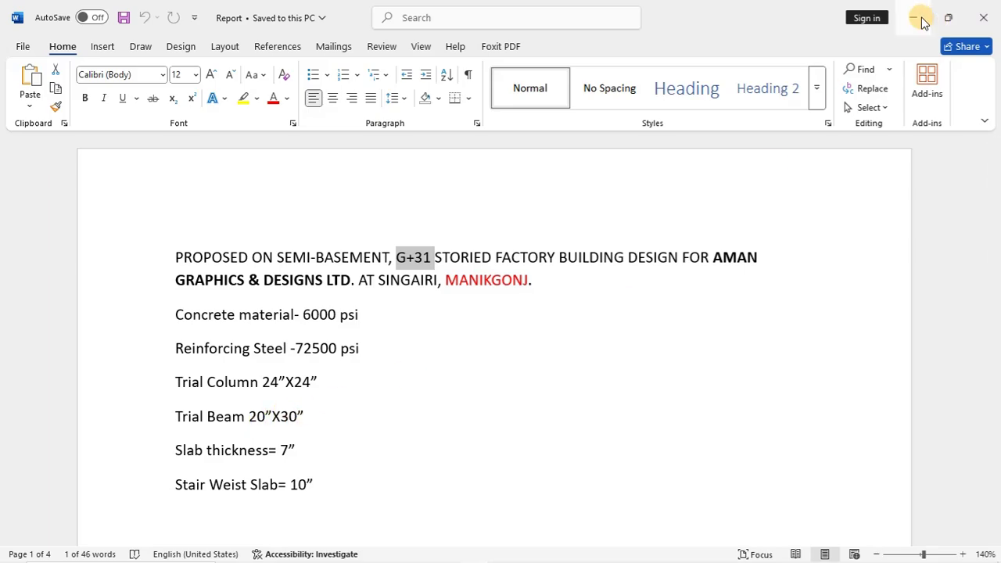
click(305, 456)
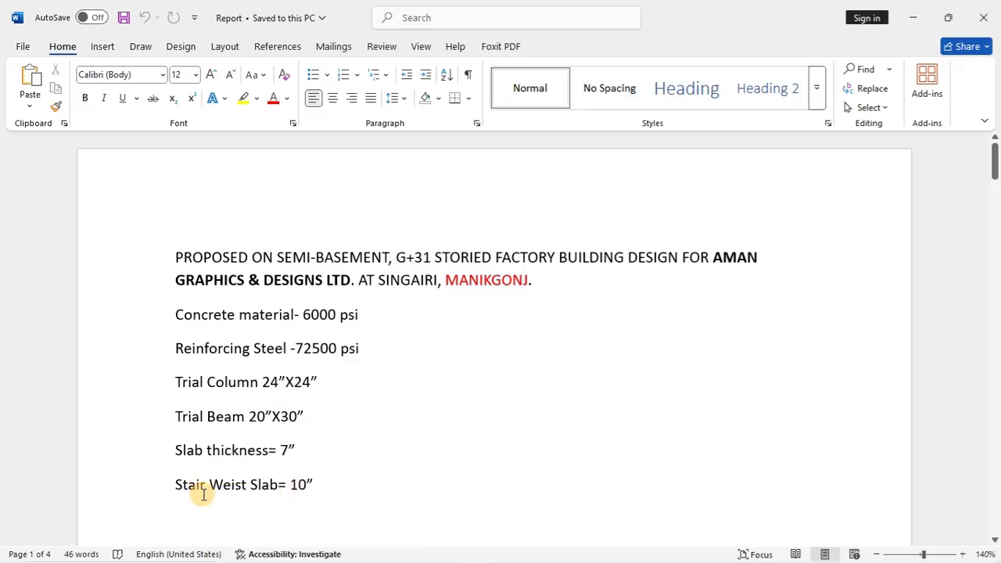
click(915, 16)
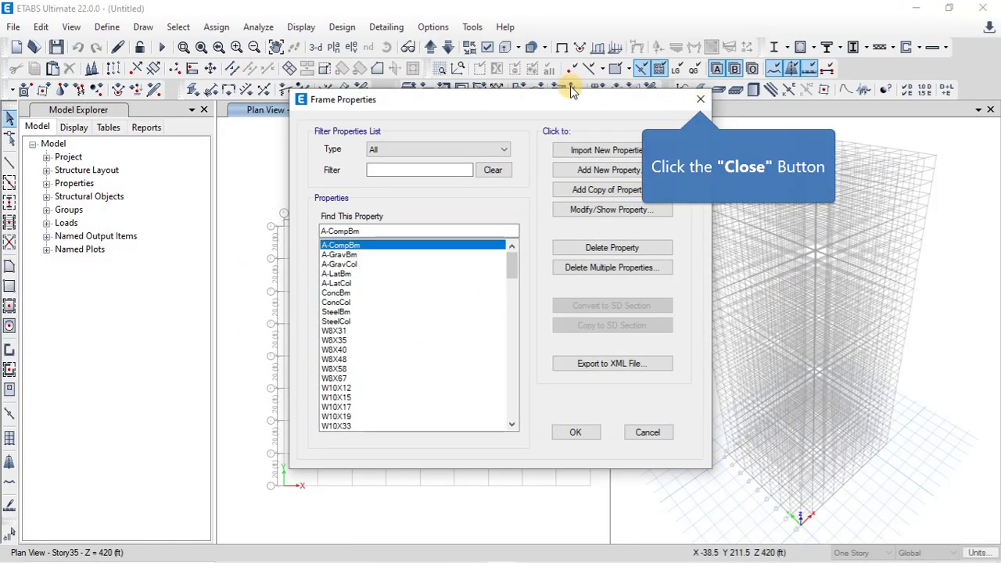
click(710, 100)
- Reopen the frame section properties and delete the default sections A-CompBm through SteelCol using multiple deletion
click(107, 27)
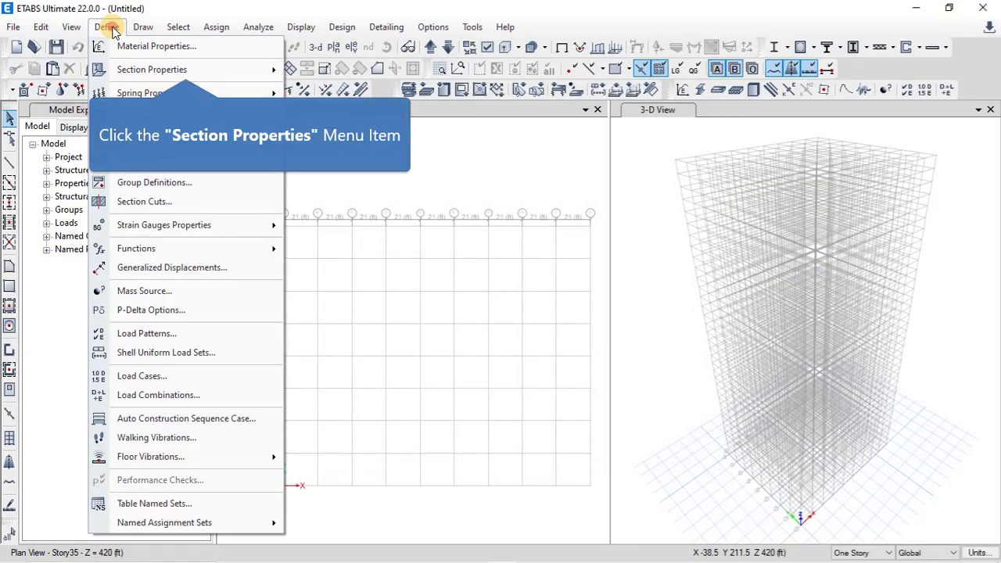
click(160, 71)
click(317, 70)
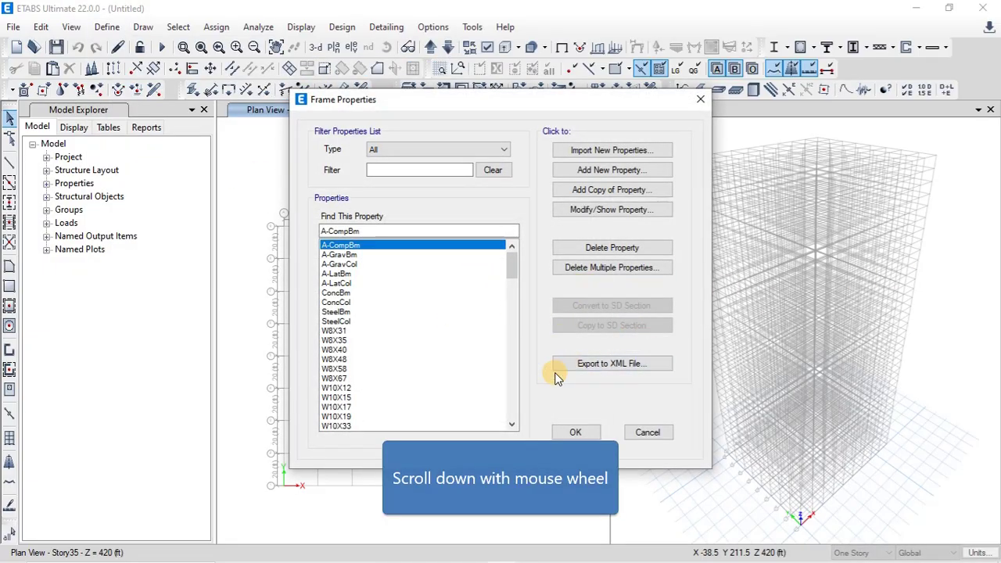
scroll(425, 347, down, 5)
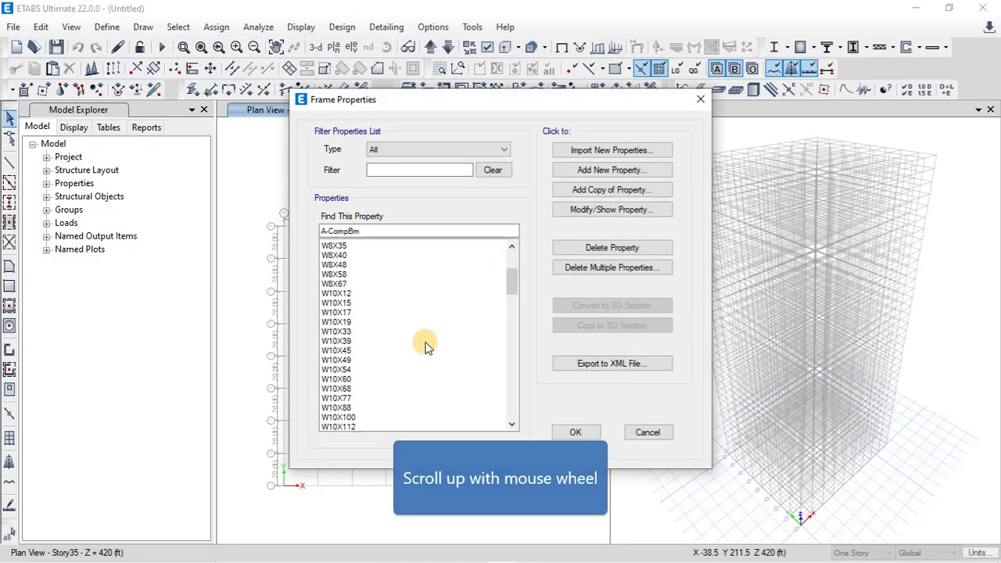
scroll(430, 340, up, 4)
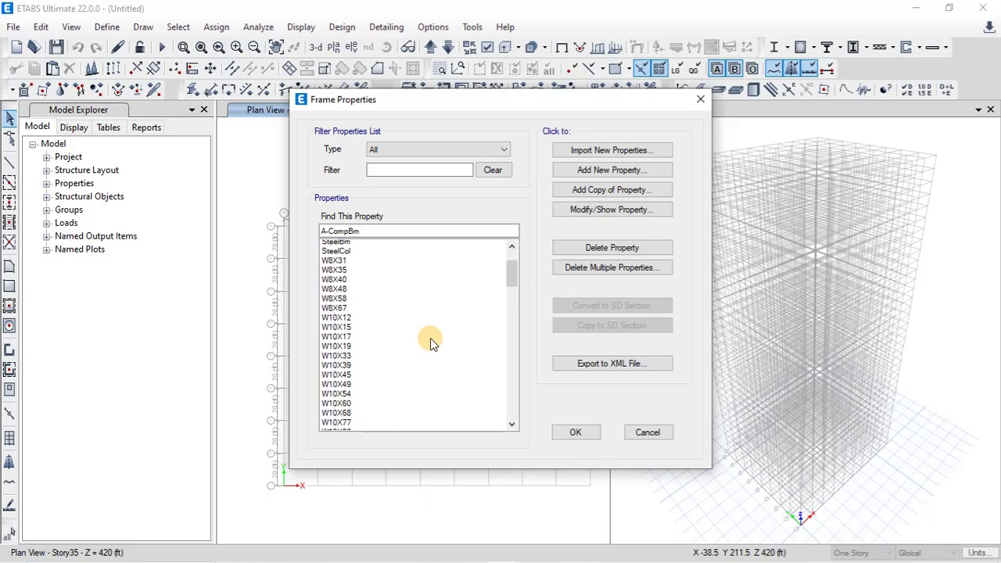
scroll(430, 338, up, 2)
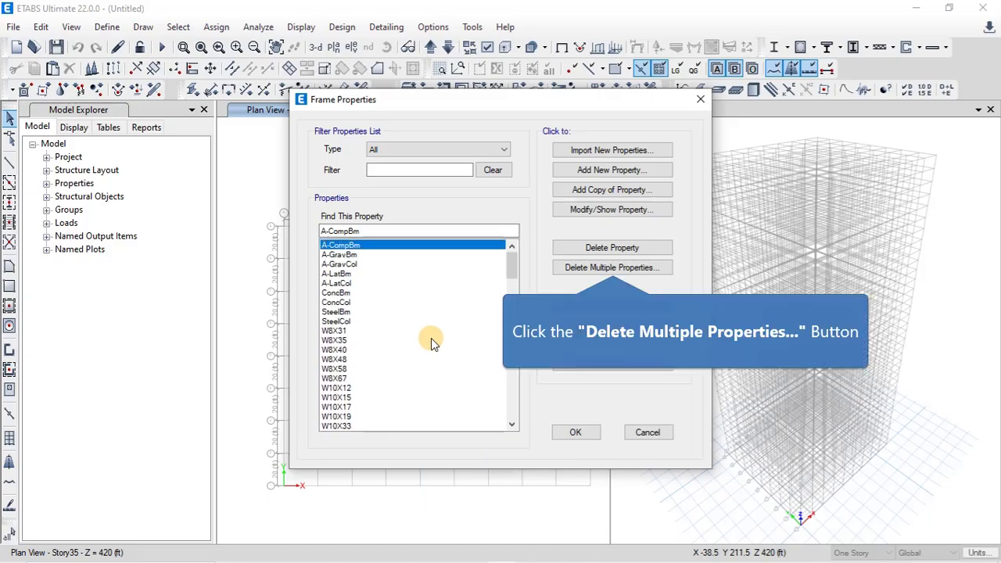
click(600, 267)
drag(516, 222, 409, 346)
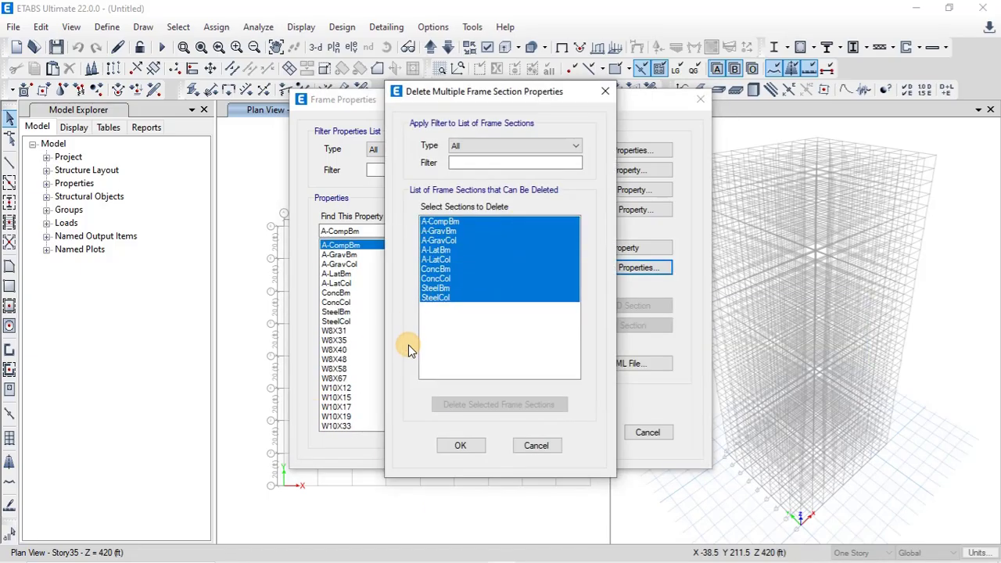
click(480, 405)
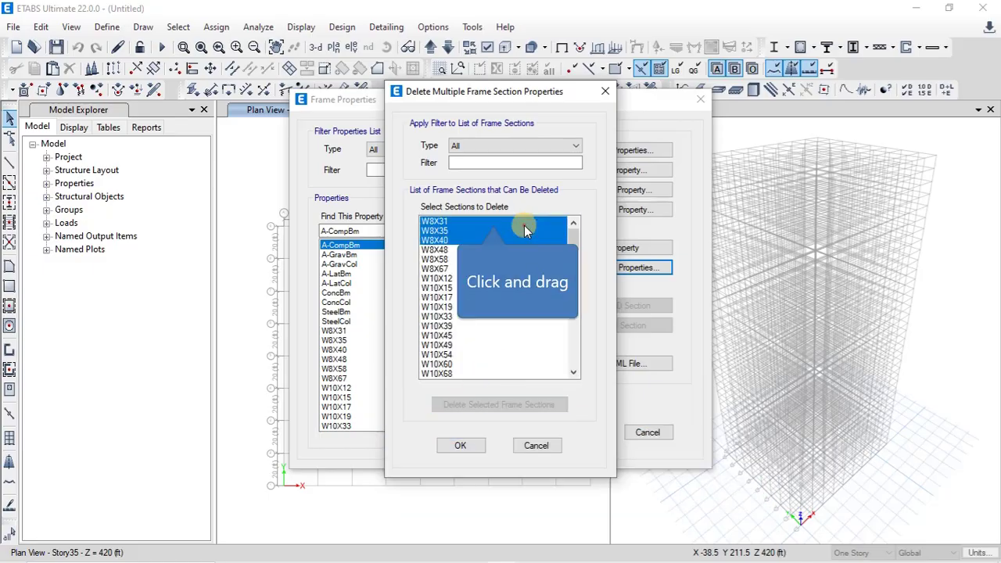
- Delete the remaining default W sections using multiple deletion, keeping only W14X283, and accept the deletion
drag(524, 225, 394, 479)
click(517, 403)
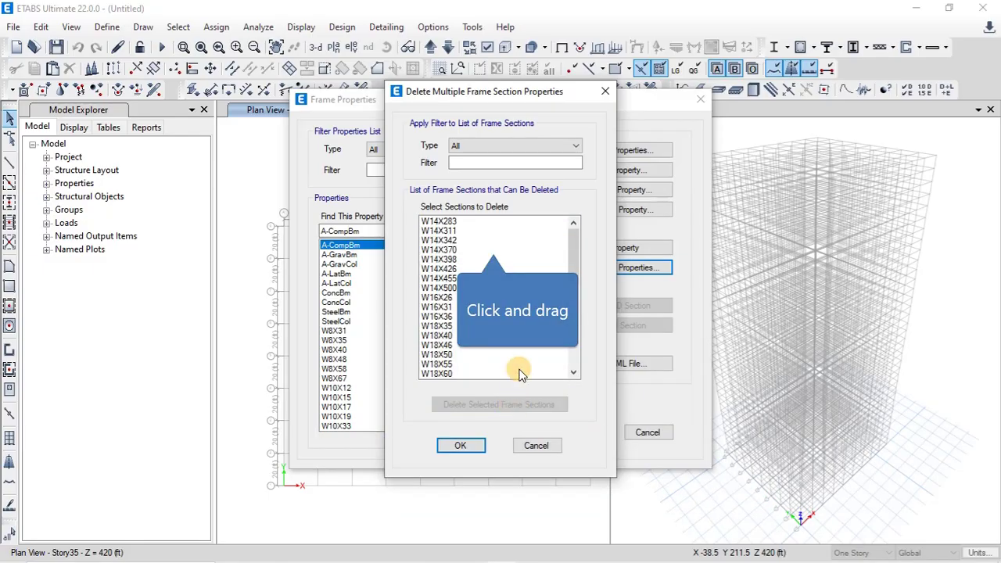
drag(513, 223, 501, 387)
click(498, 405)
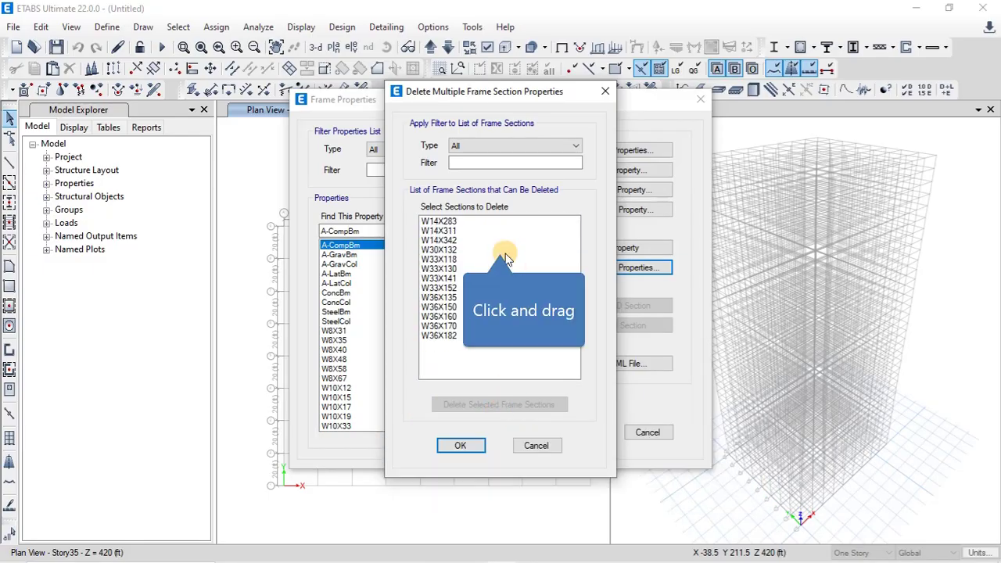
drag(504, 251, 464, 383)
click(469, 403)
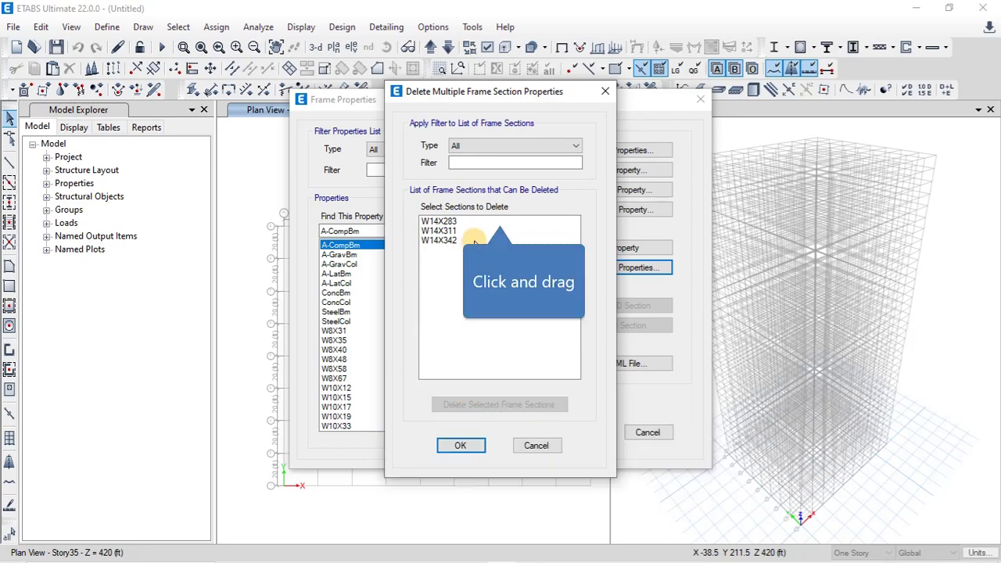
drag(478, 221, 454, 241)
click(496, 406)
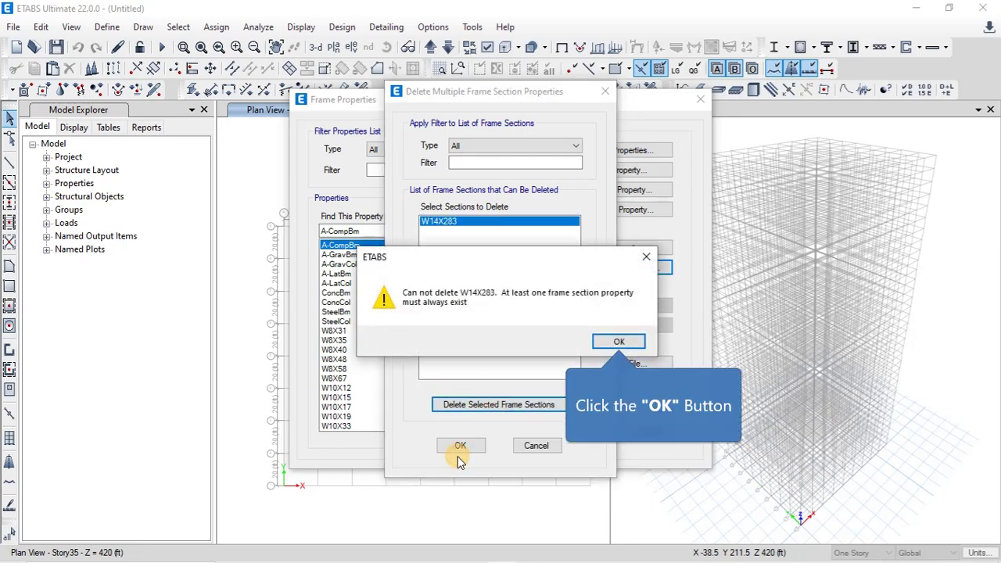
click(624, 339)
click(462, 446)
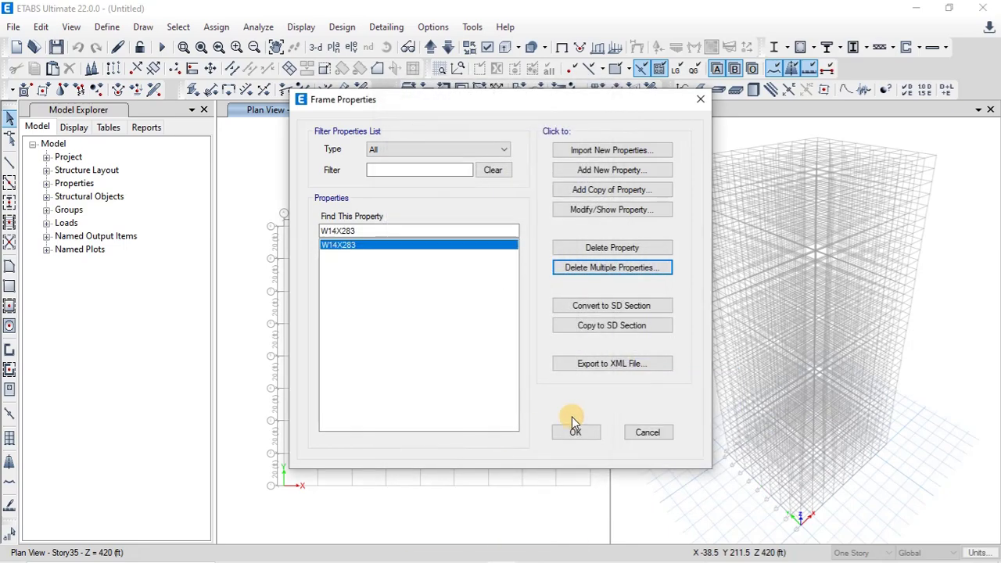
- Add a concrete rectangular frame section named C 24X24 with f'c 6000 Psi material and a depth of 24 in
click(626, 174)
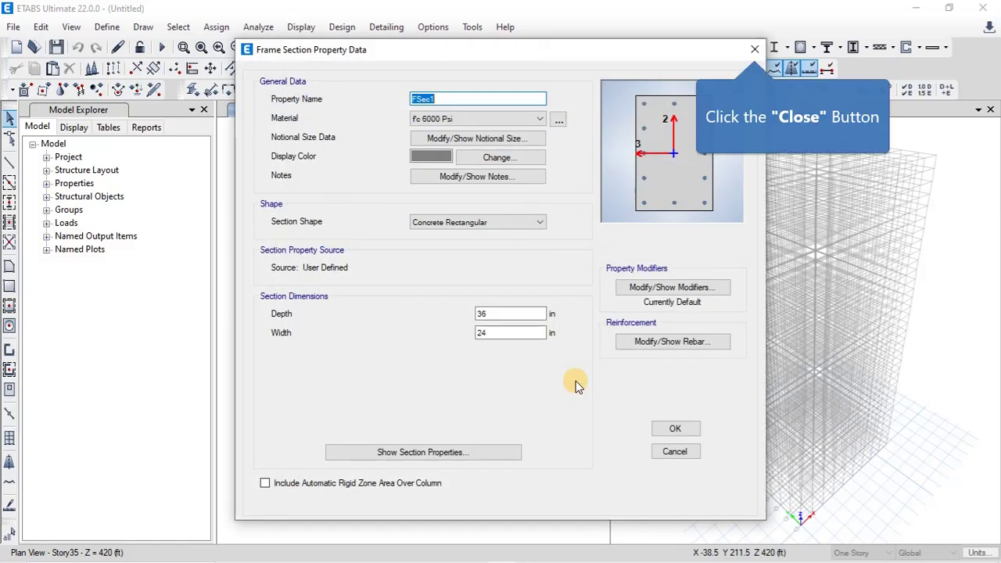
click(753, 48)
click(587, 172)
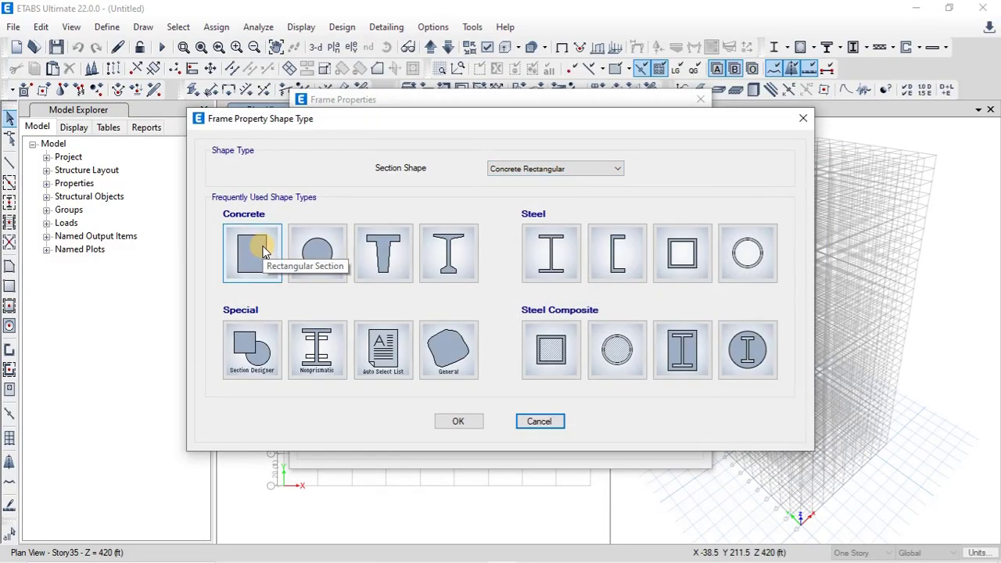
click(263, 252)
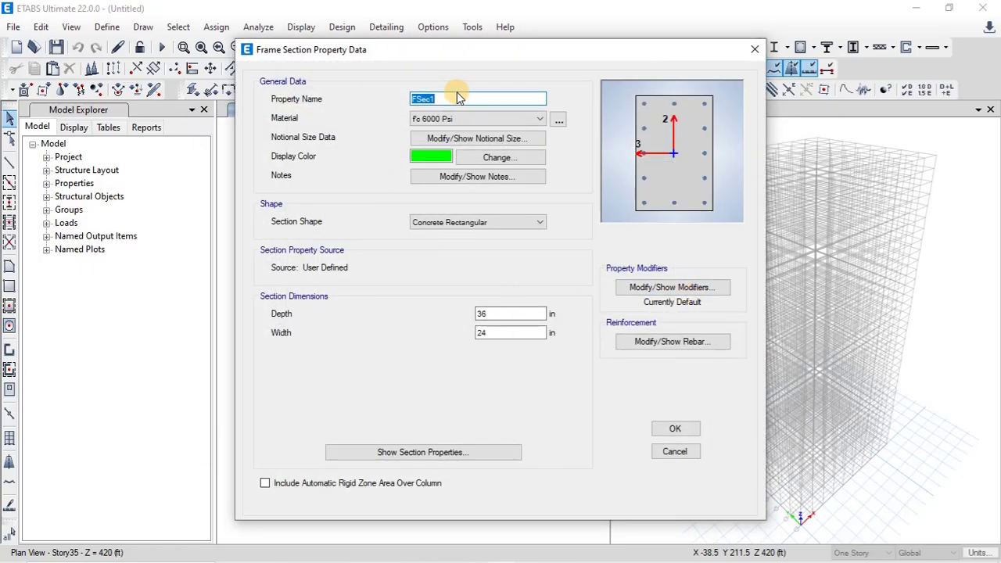
text(C 24"X24)
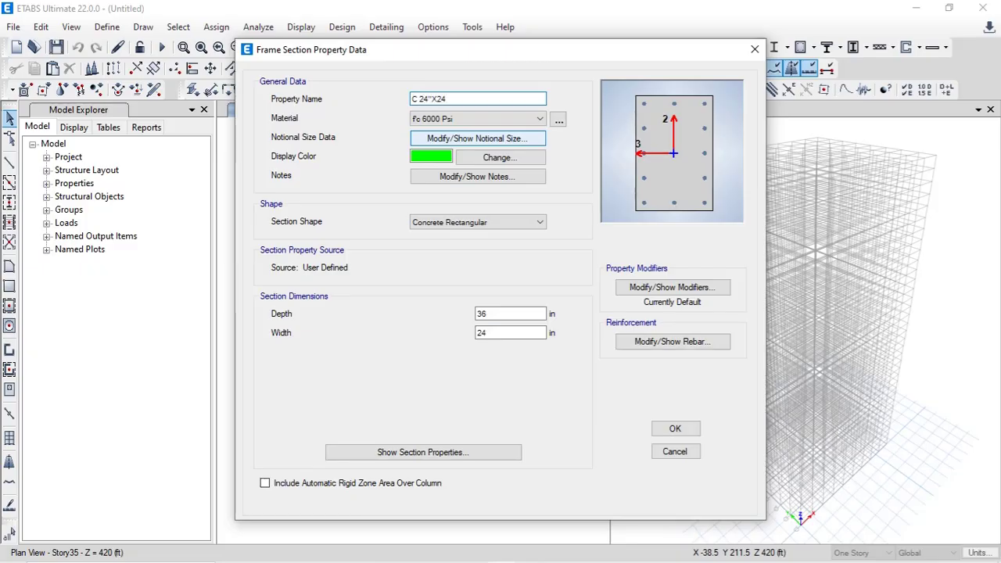
click(433, 99)
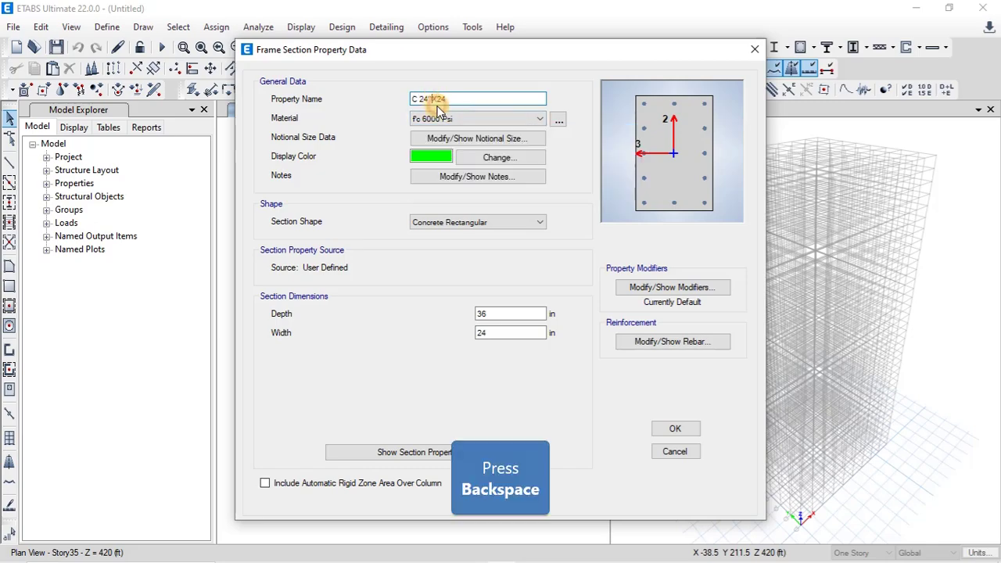
key(BackSpace)
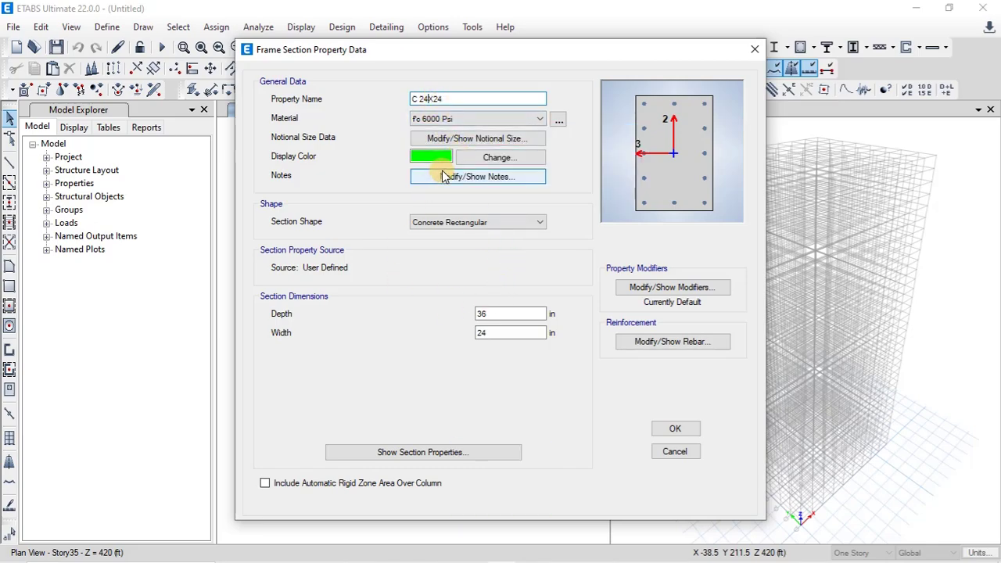
double_click(453, 117)
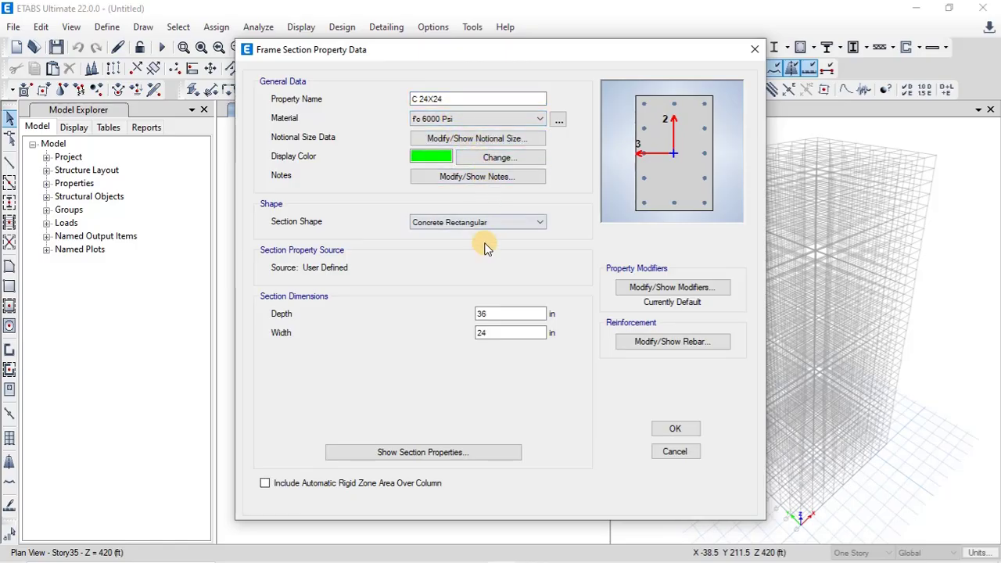
drag(478, 313, 500, 314)
text(2)
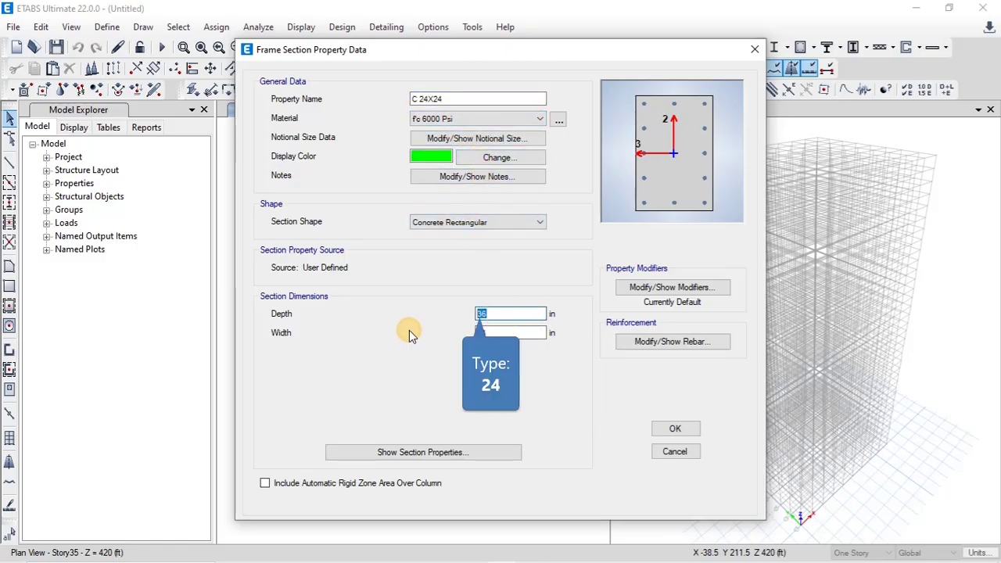
text(4)
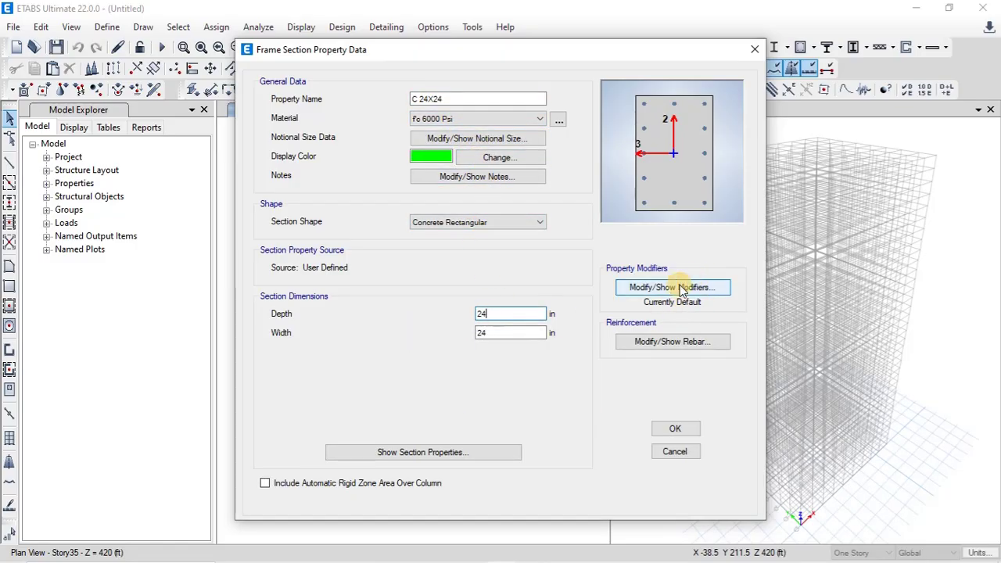
- Set the C 24X24 reinforcement to P-M2-M3 Design (Column) with Reinforcement to be Designed, and accept the section
click(673, 342)
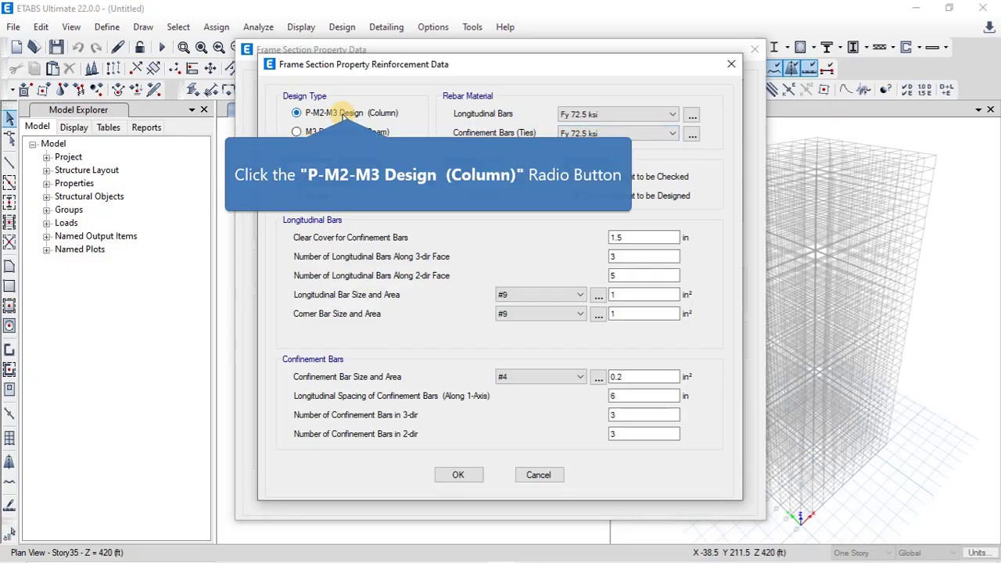
click(297, 113)
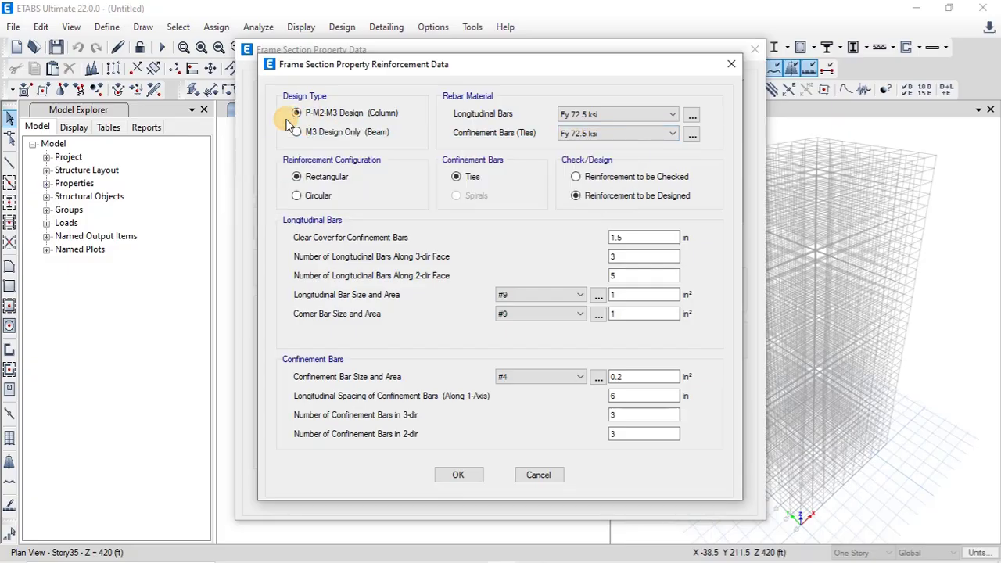
click(576, 197)
click(442, 474)
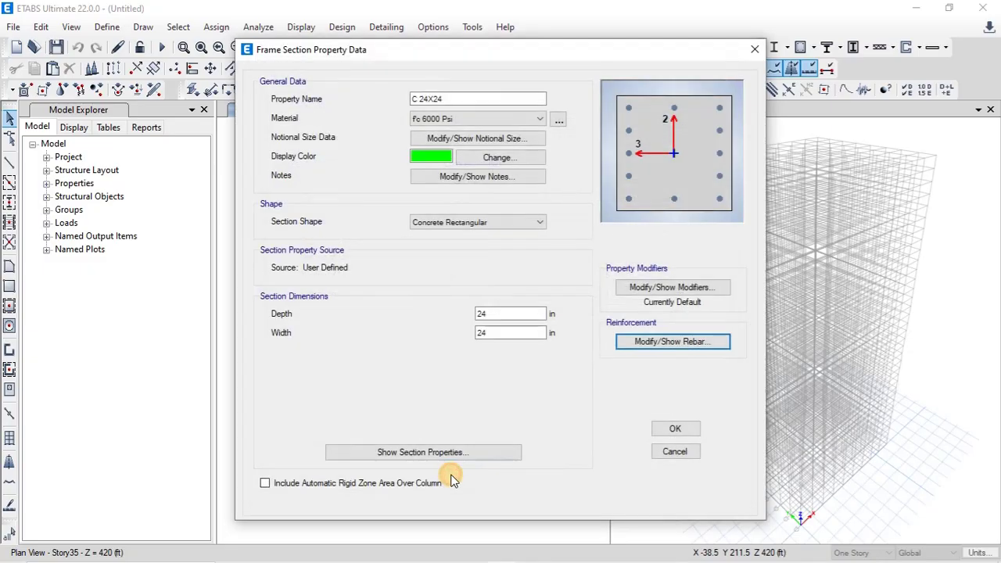
click(691, 428)
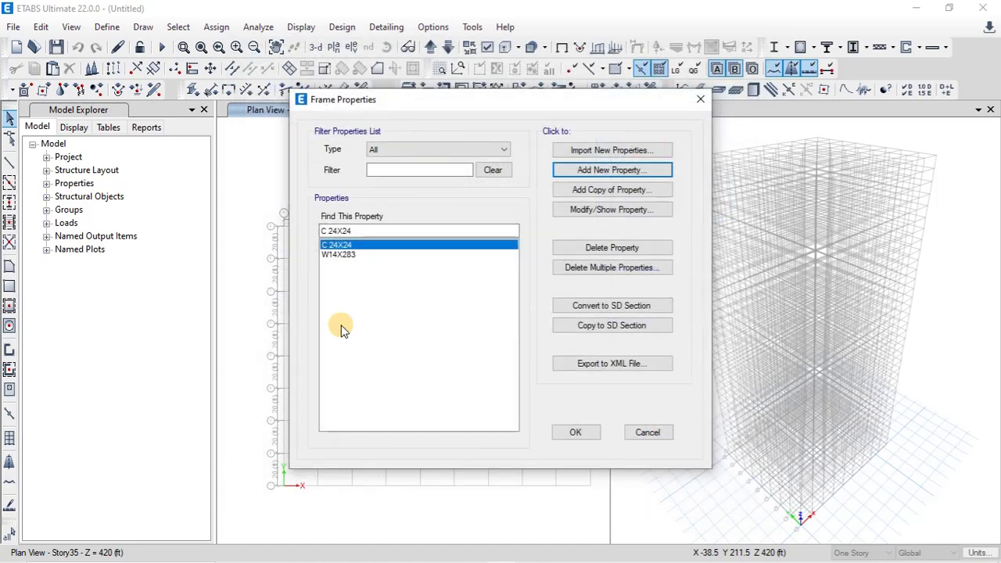
- Add a copy of the C 24X24 section named B 20X30 with a depth of 30 in and width of 20 in
click(612, 191)
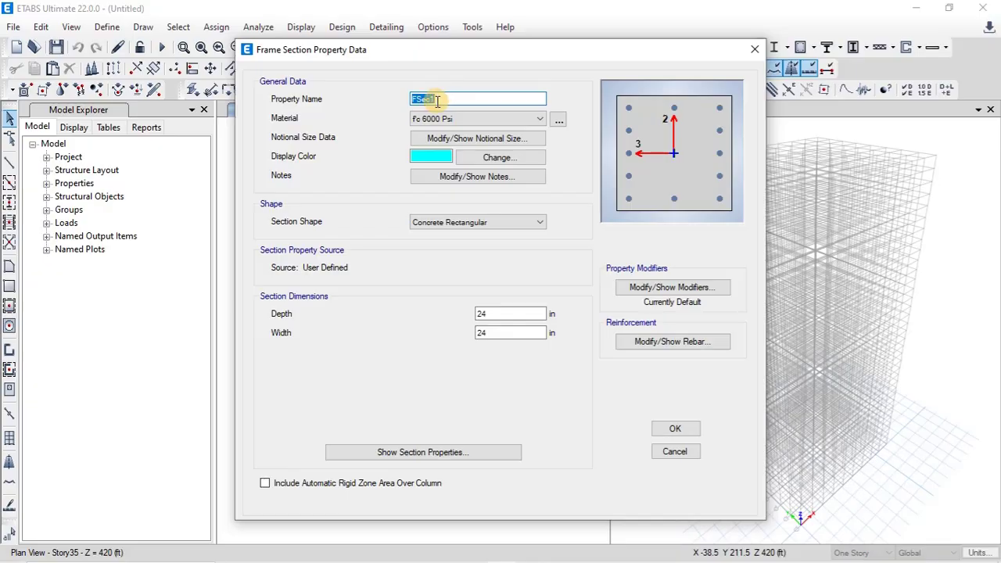
text(B)
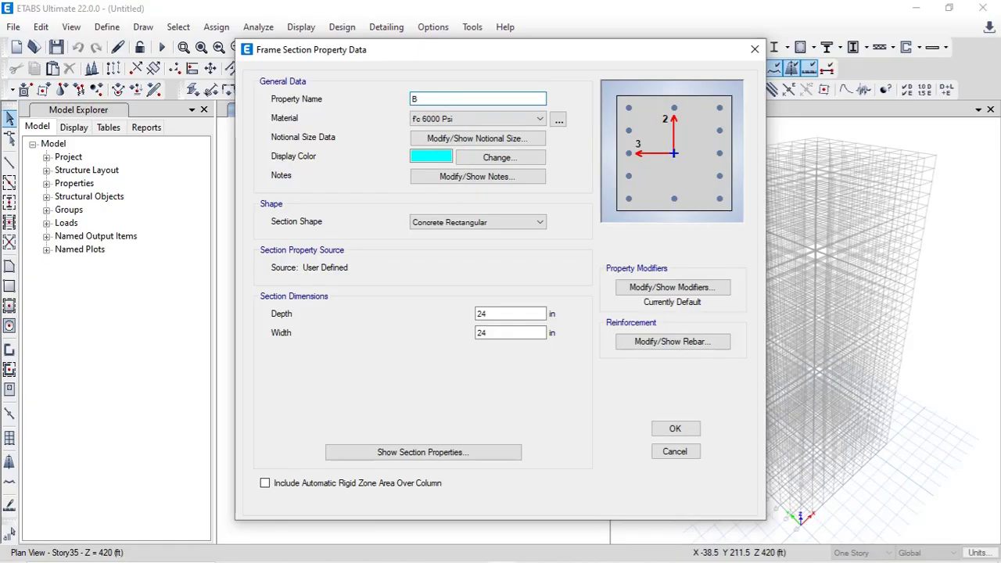
text( 12)
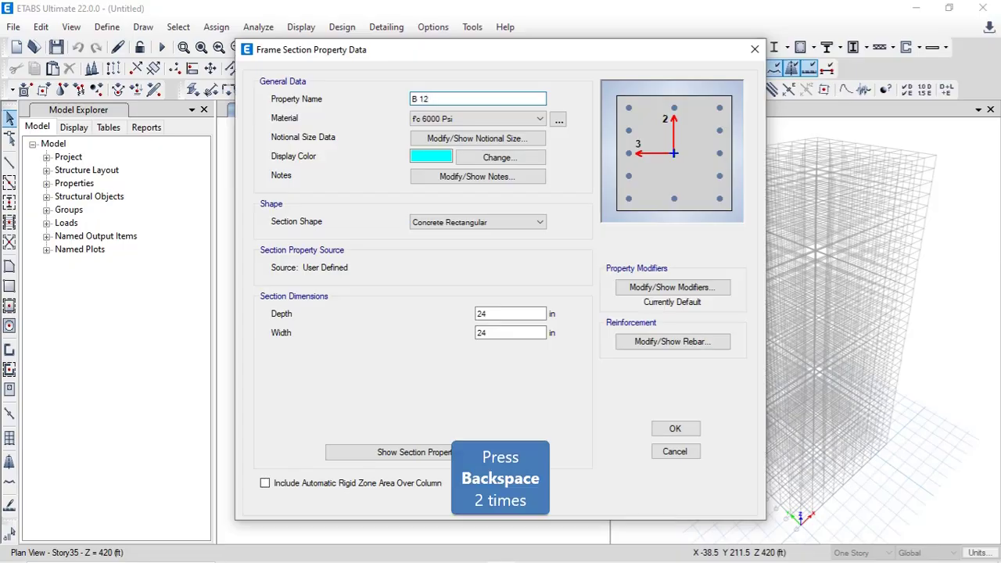
key(BackSpace)
text(2)
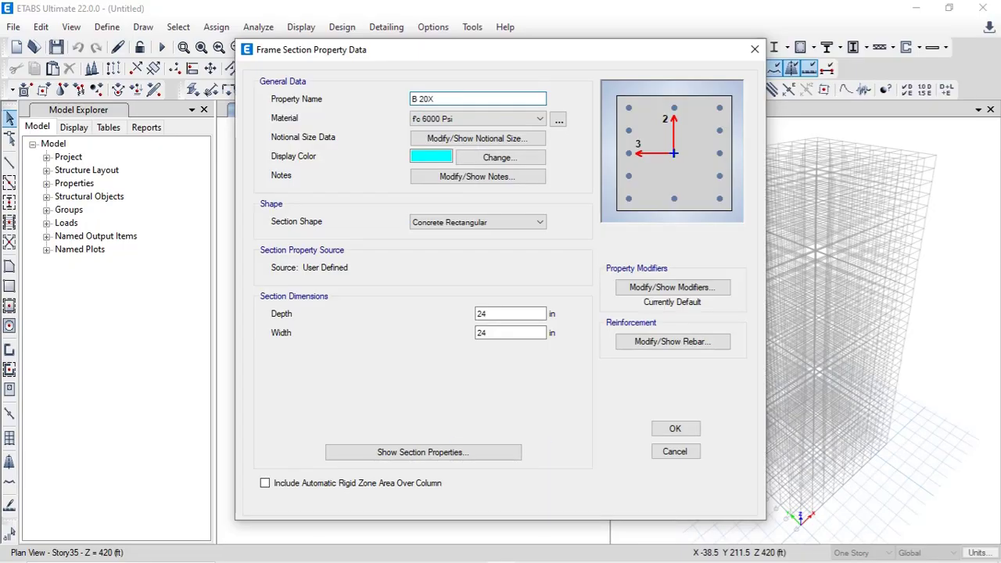
drag(475, 313, 488, 313)
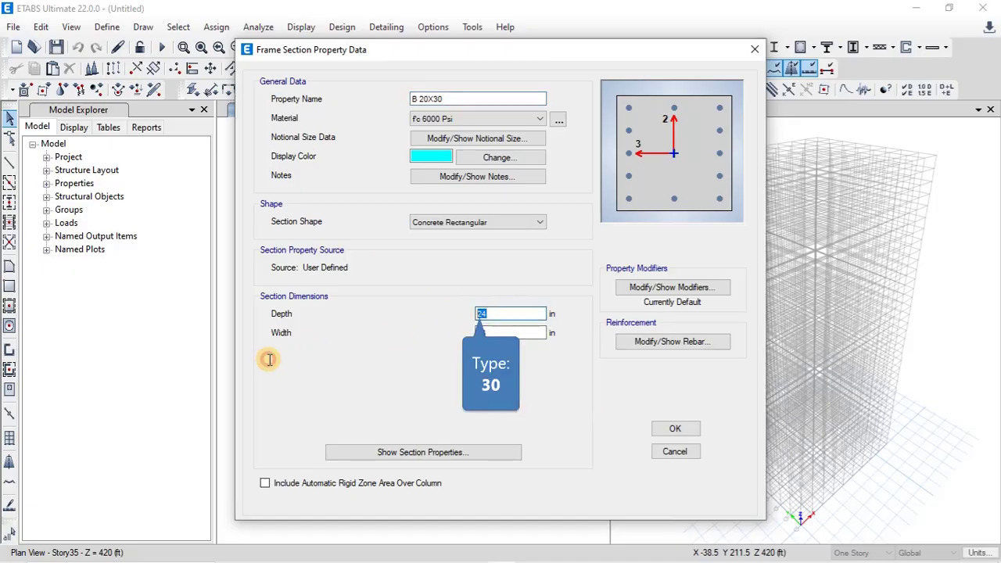
text(30)
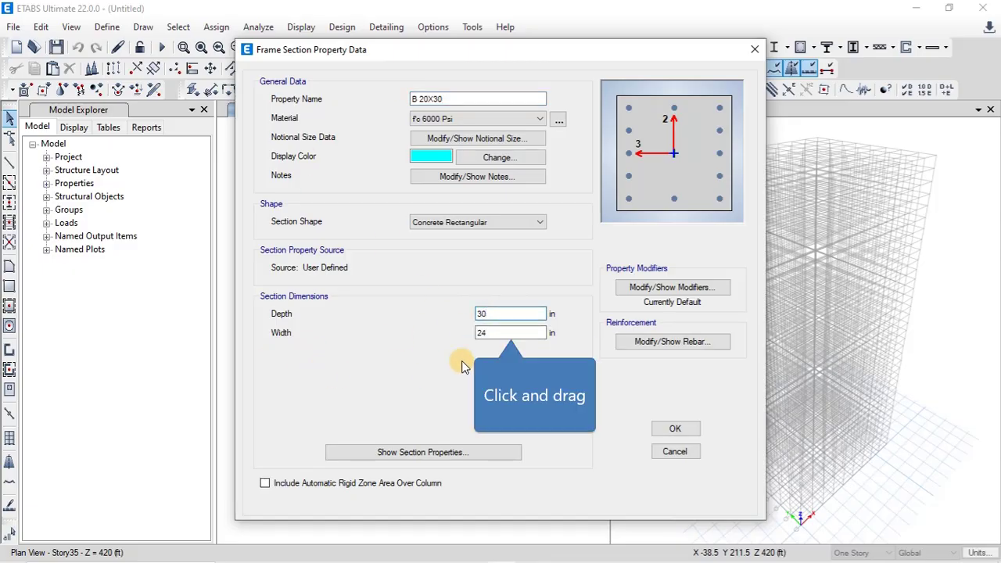
drag(495, 337, 481, 334)
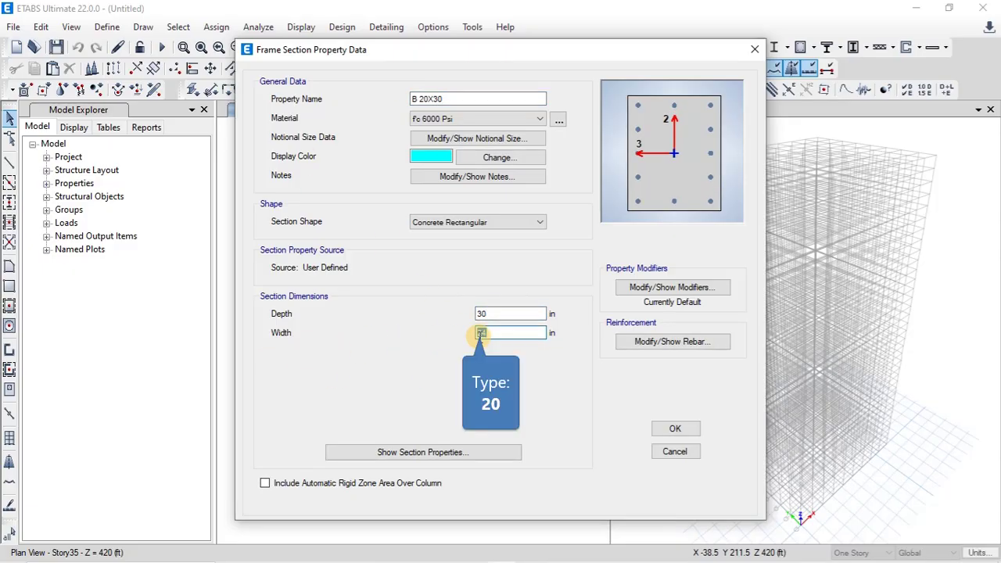
text(20)
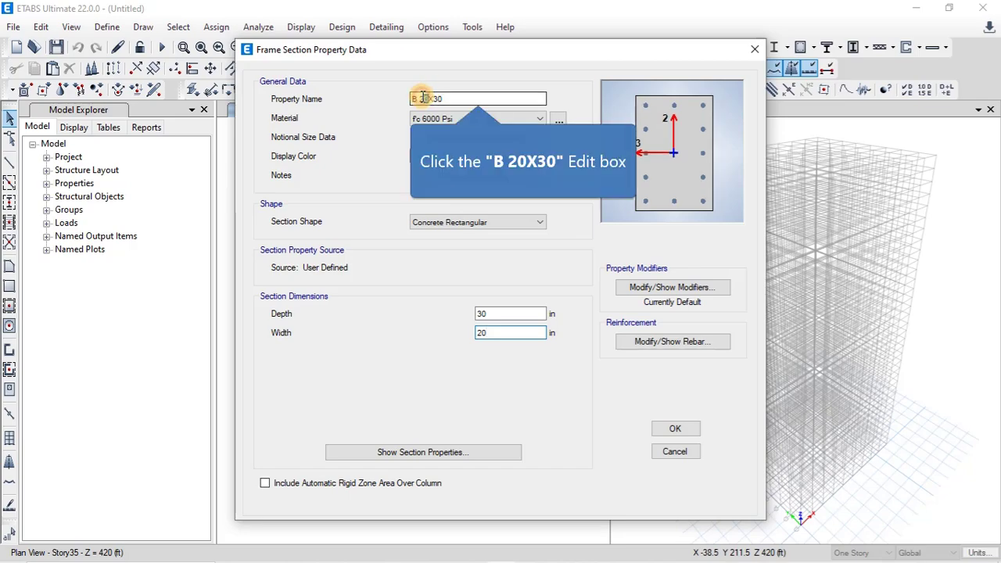
- Rename the beam section B 15X30, set its width to 15 in, and accept it
click(422, 99)
drag(417, 99, 428, 98)
text(15)
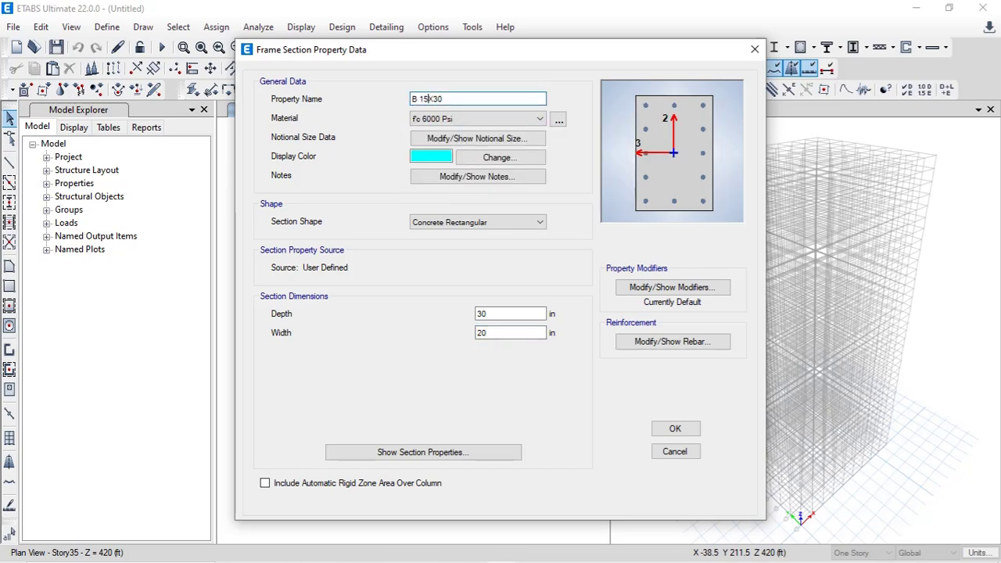
drag(545, 334, 401, 340)
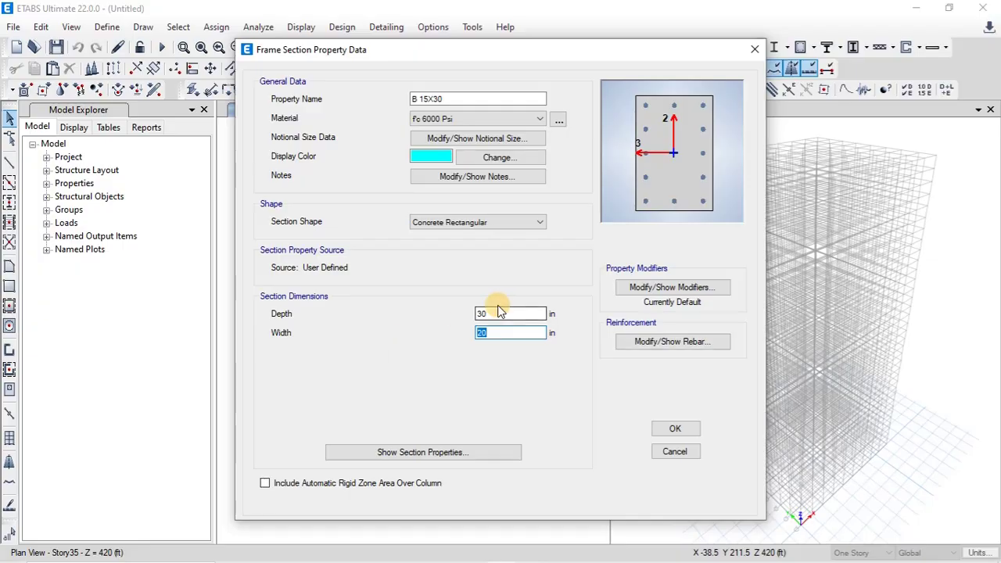
text(15)
click(676, 429)
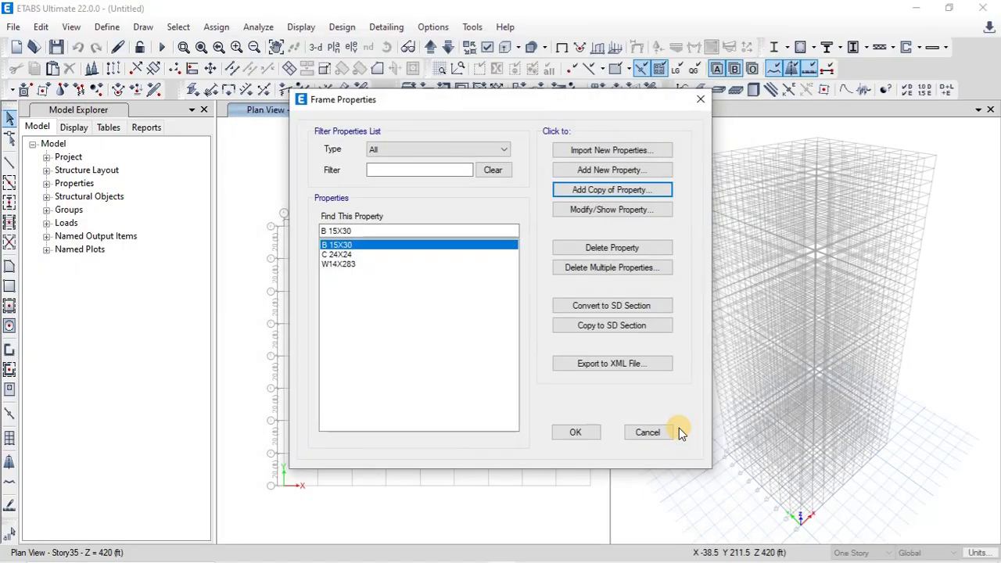
- Change the B 15X30 reinforcement design type to M3 Design Only (Beam) and accept the section
click(611, 209)
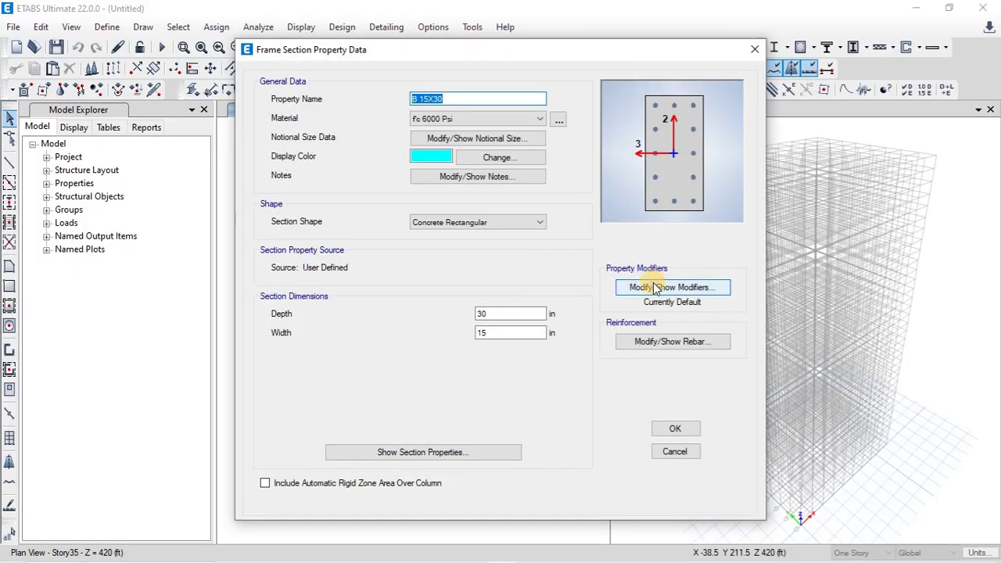
click(666, 342)
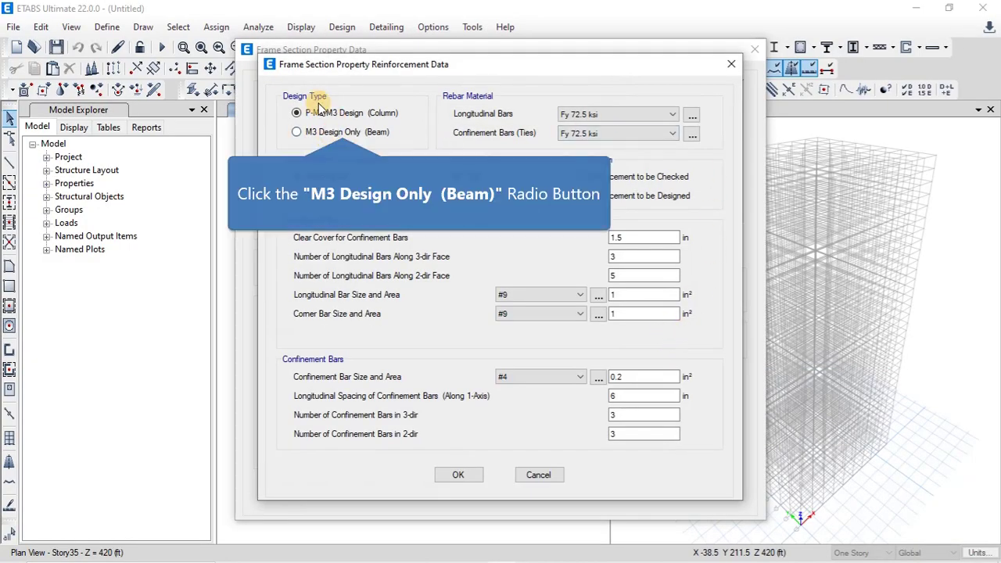
click(305, 131)
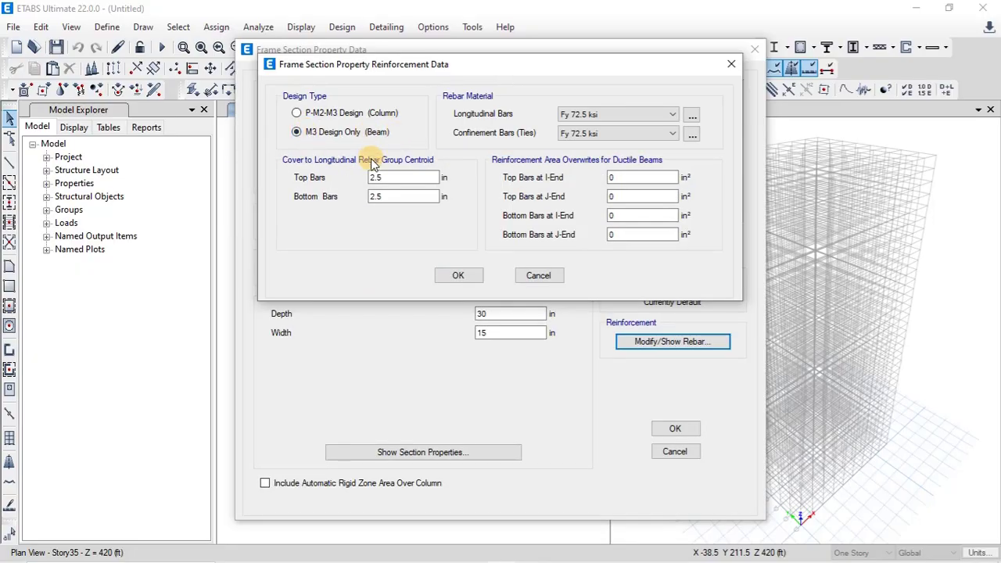
click(459, 277)
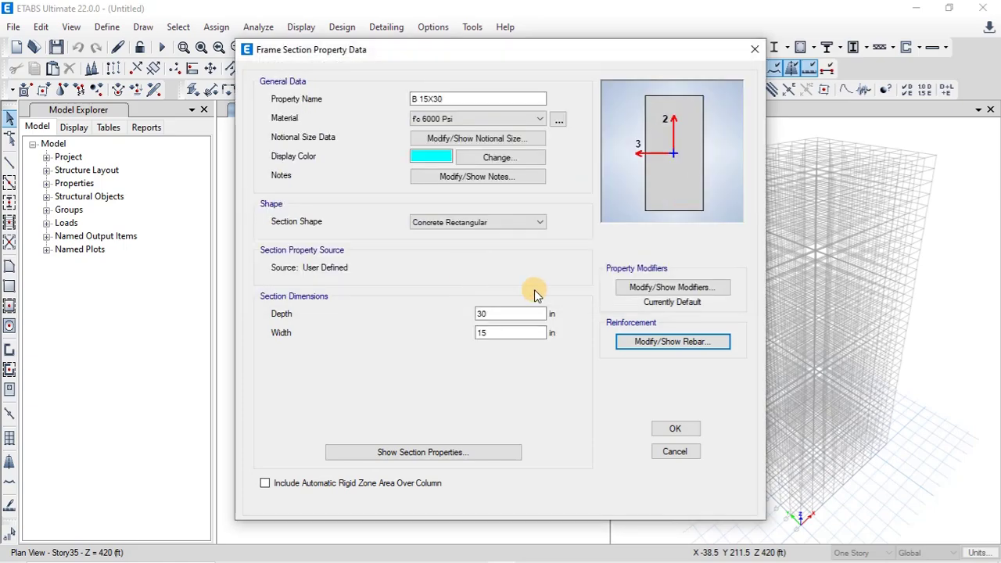
click(677, 430)
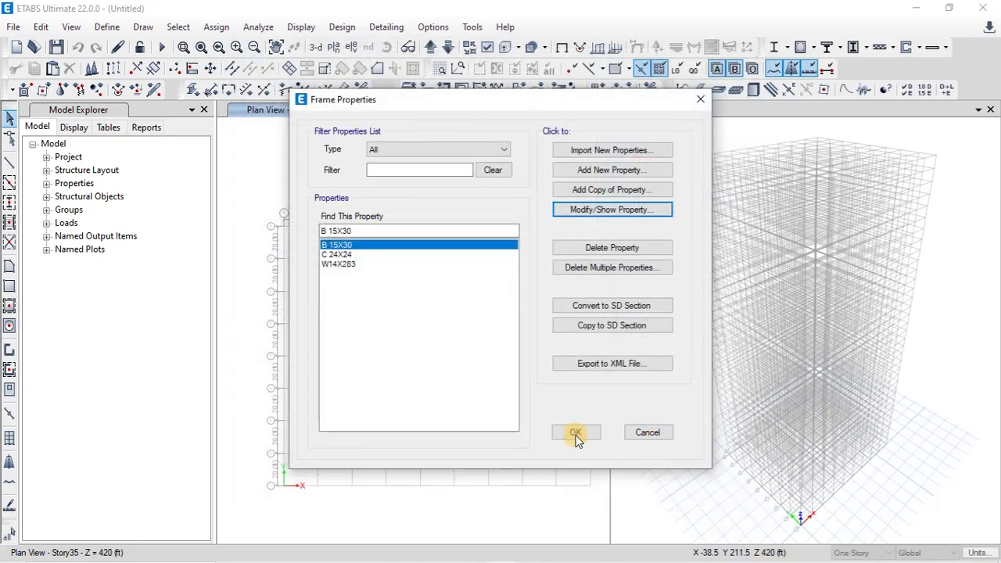
- Delete the W14X283 frame section and accept the frame properties
click(338, 266)
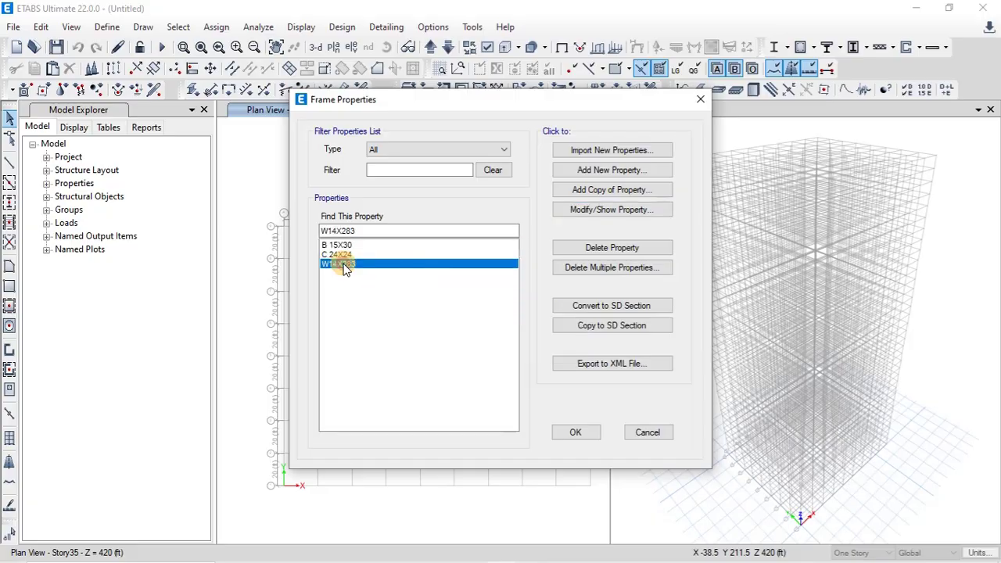
click(615, 249)
click(543, 341)
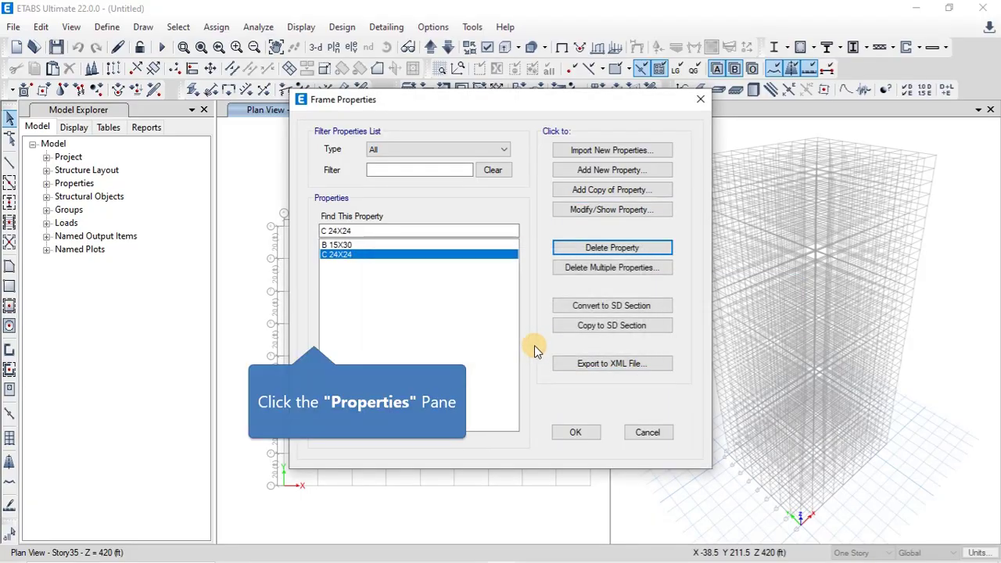
click(314, 337)
click(576, 432)
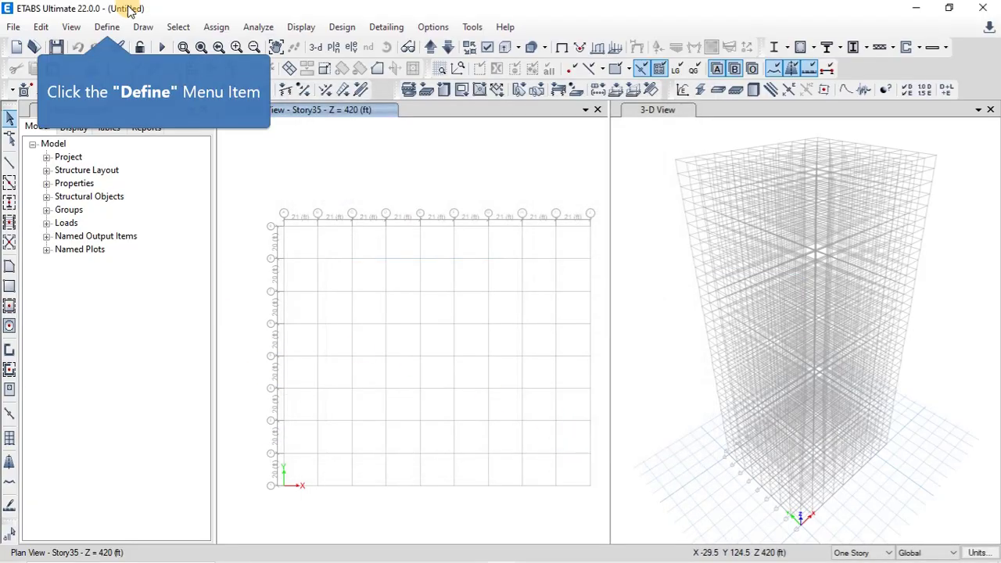
- Rename the Slab1 slab property as Slab 7", set its thickness to 7 in, and accept it
click(108, 26)
click(153, 70)
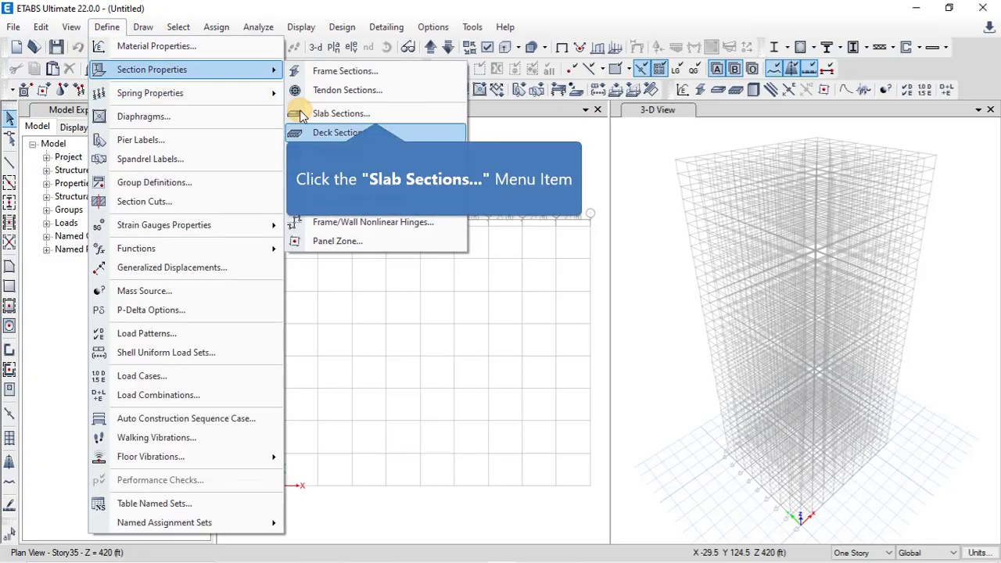
click(379, 115)
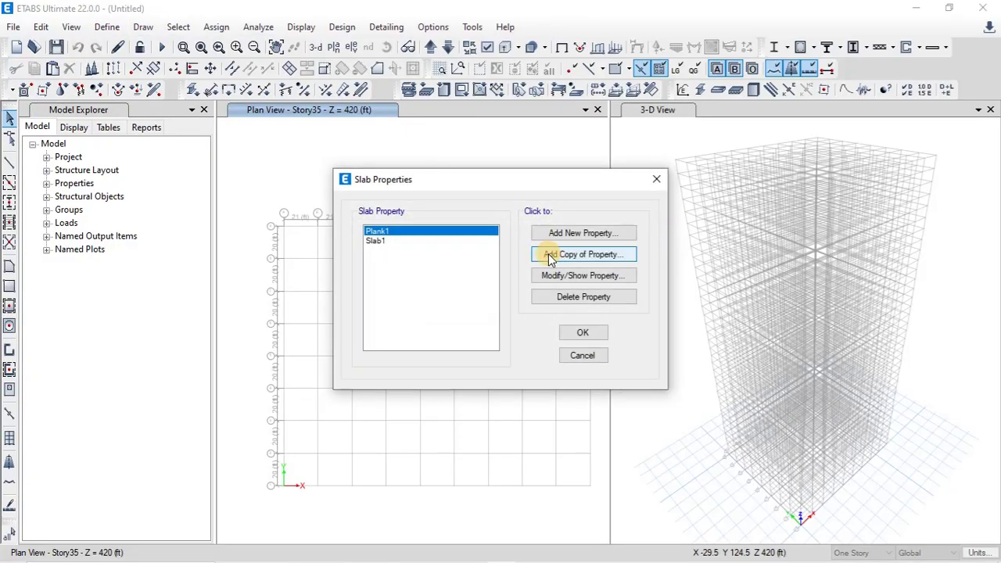
click(383, 240)
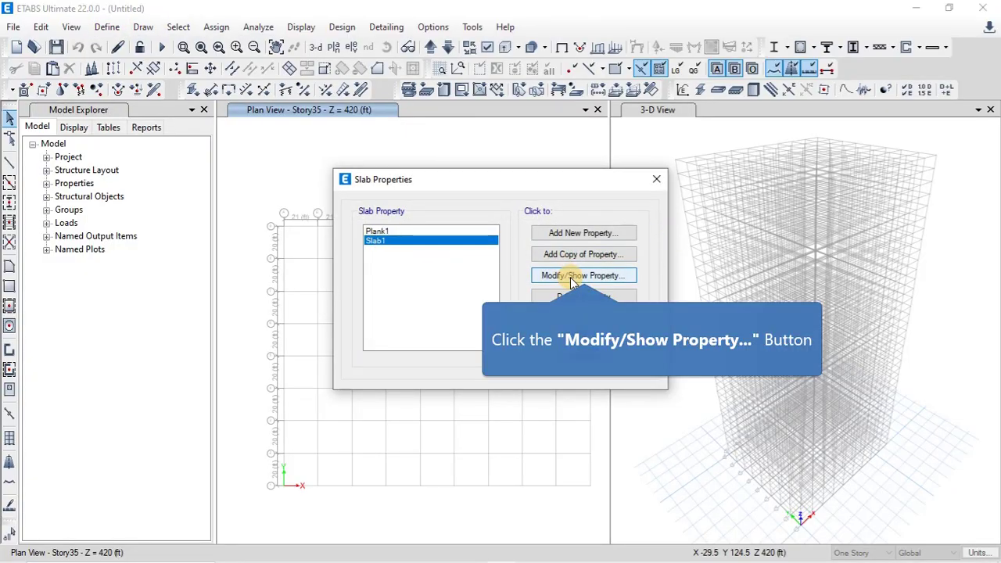
click(571, 279)
click(559, 132)
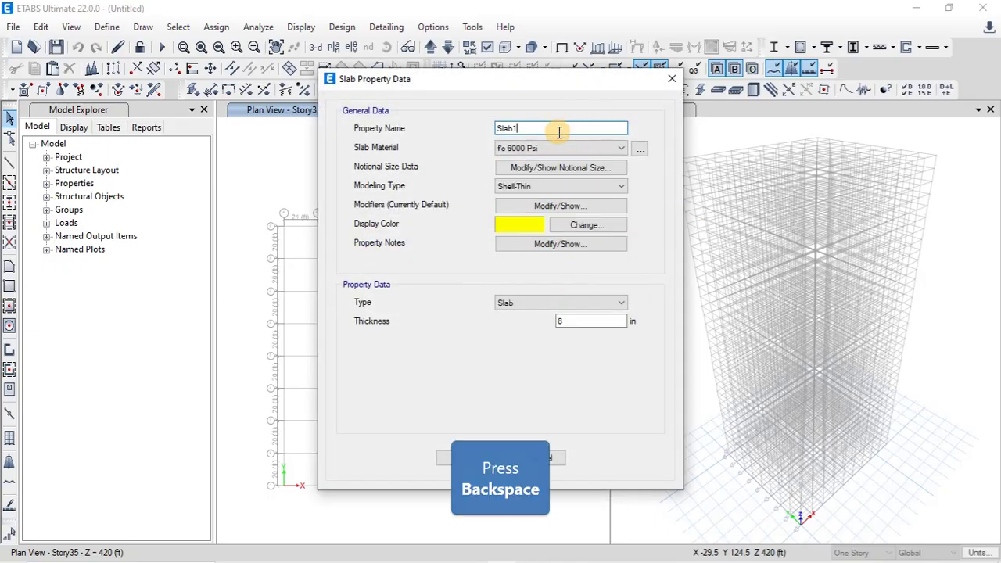
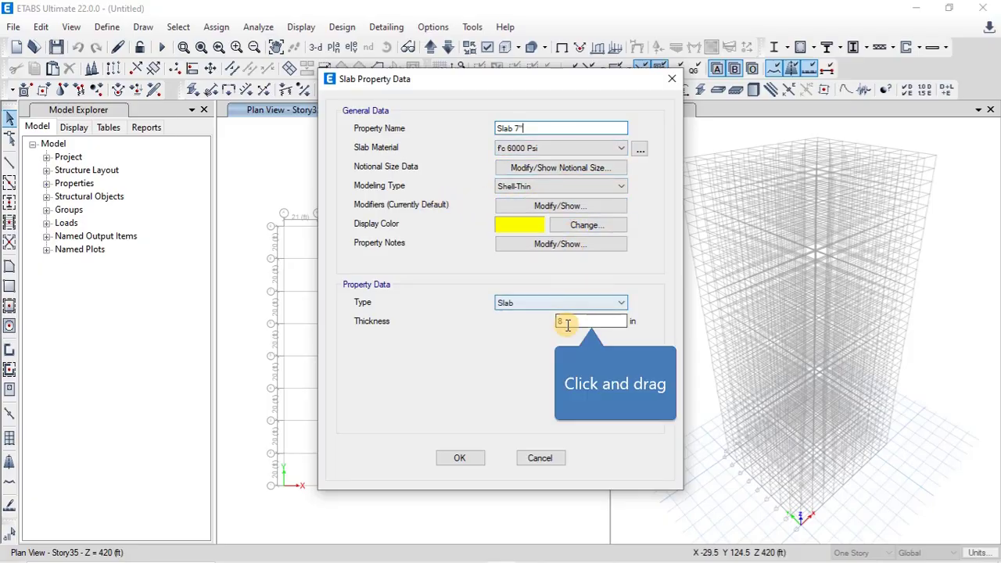
drag(568, 322, 490, 325)
text(7)
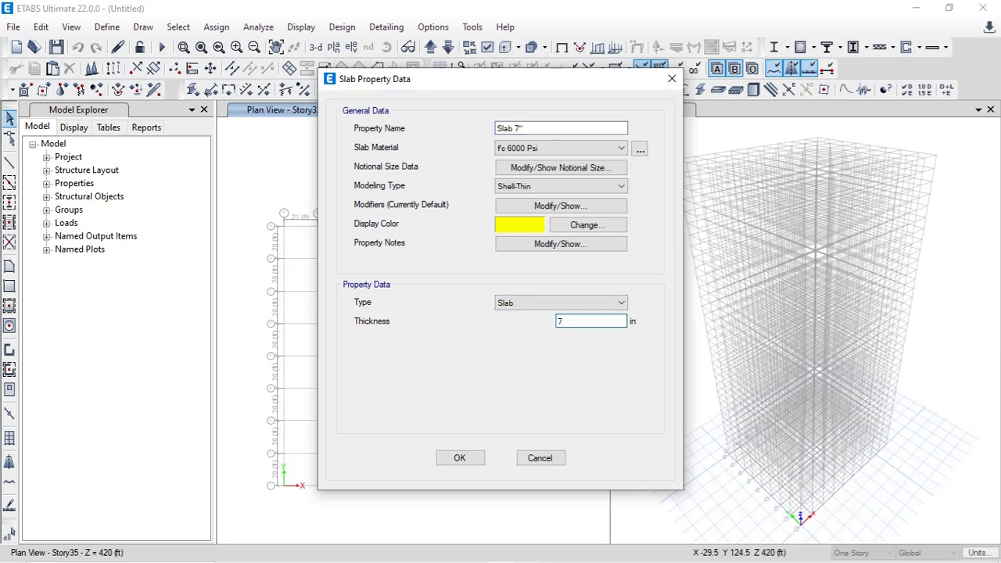
key(BackSpace)
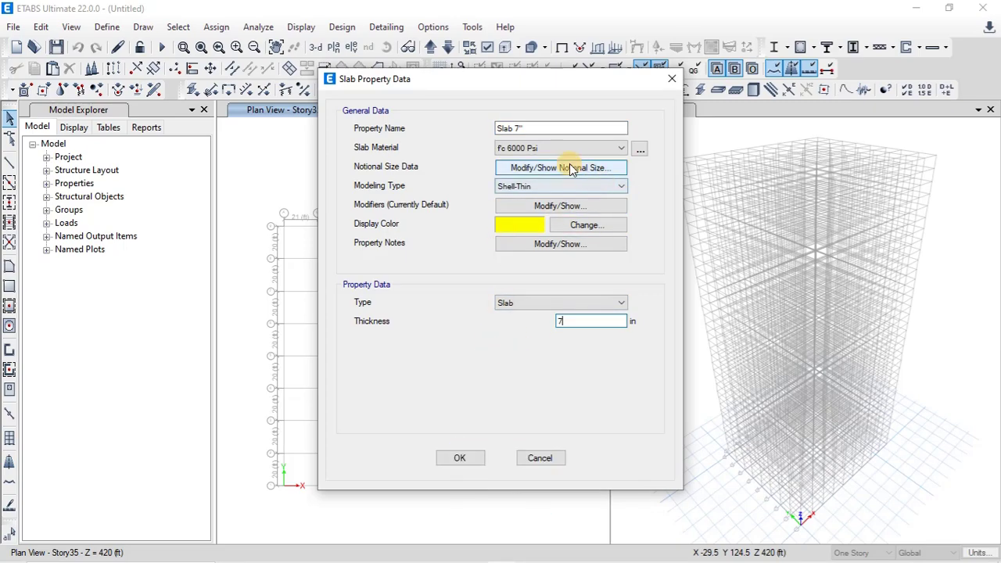
click(460, 459)
- Delete the Plank1 slab property and confirm the deletion
click(427, 233)
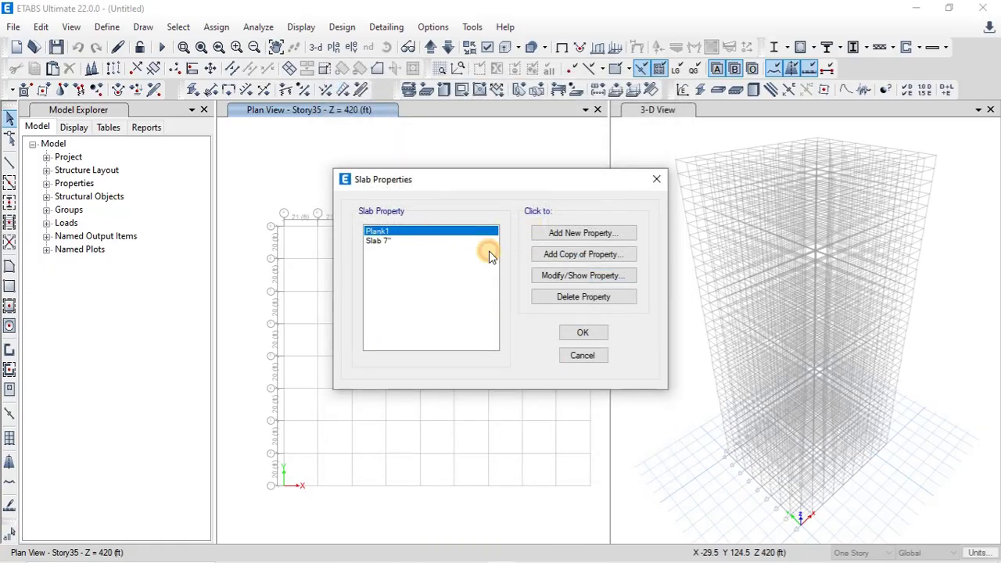
click(593, 301)
click(517, 340)
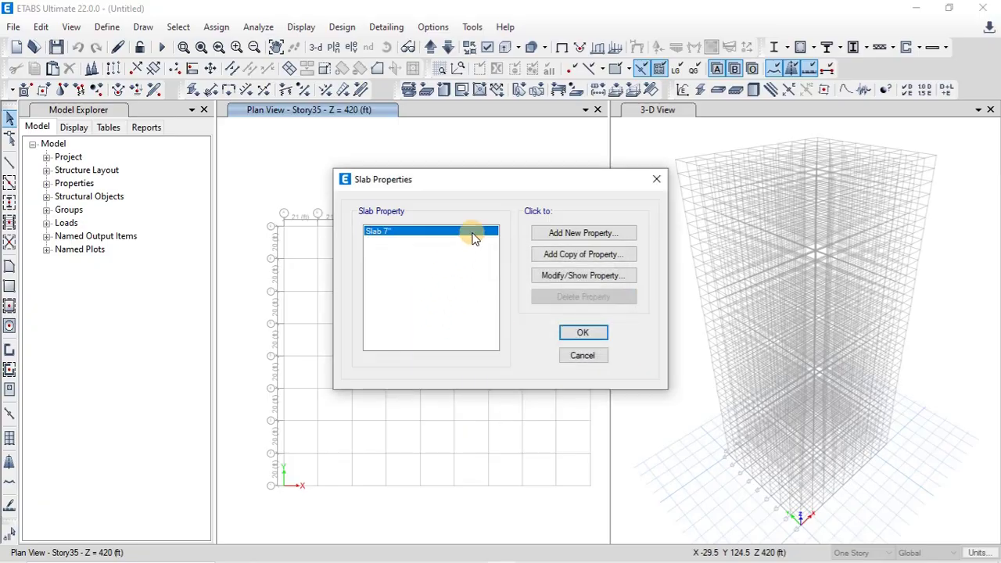
- Add a copy of the Slab 7" property named Slab 10", keeping the Slab type
click(566, 258)
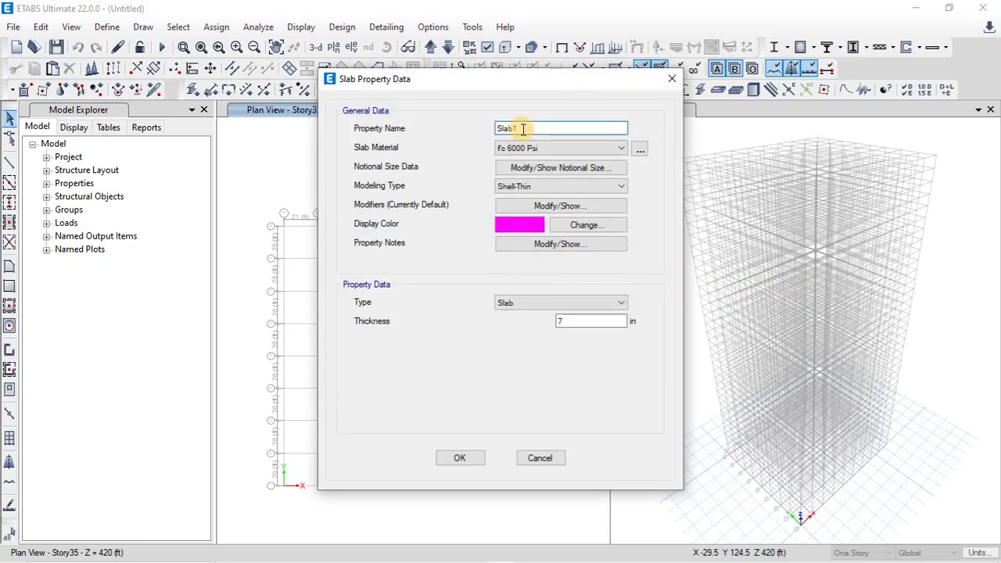
click(515, 127)
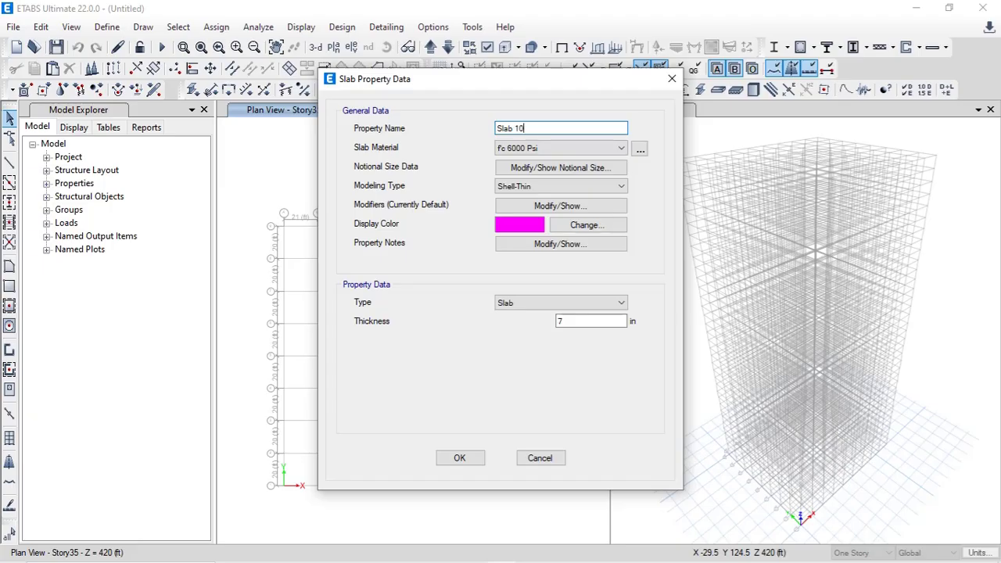
click(563, 322)
click(566, 304)
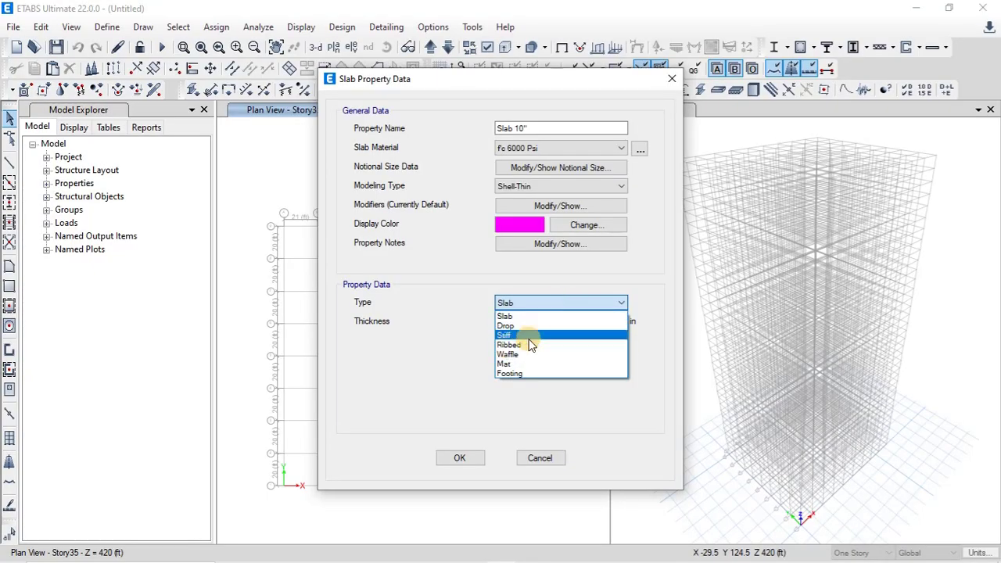
click(512, 302)
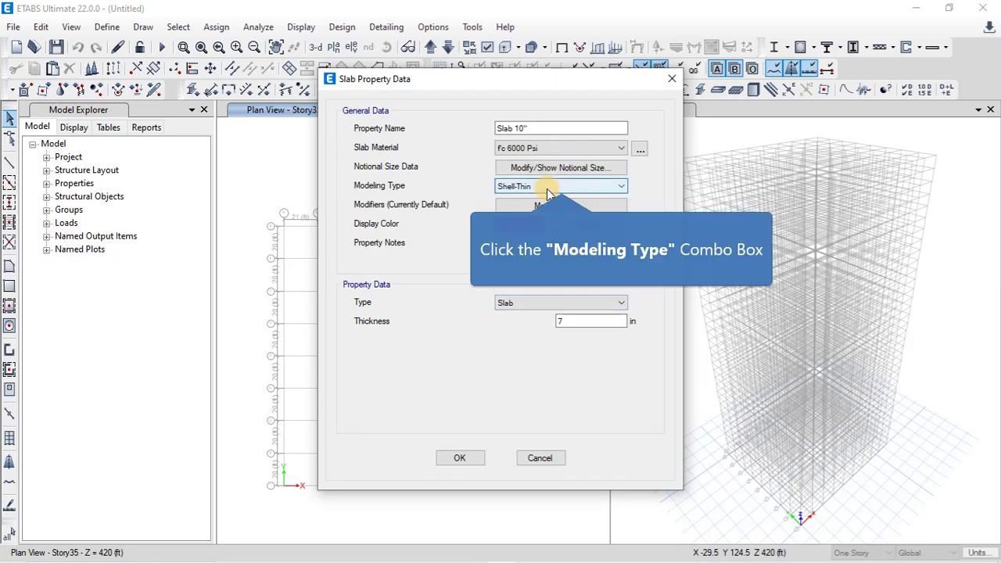
- Set the Slab 10" modeling type to Membrane and enable special one-way load distribution
click(548, 188)
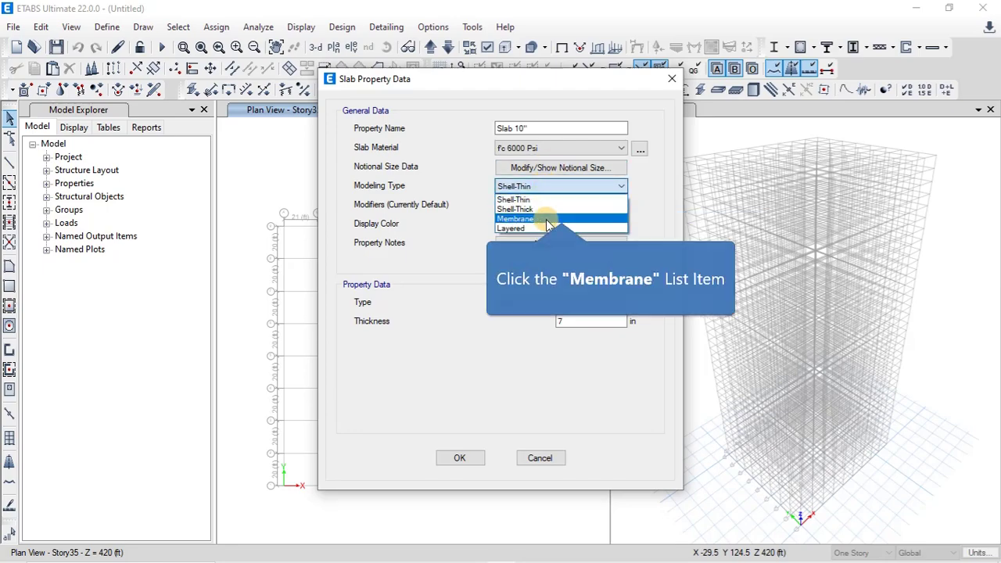
click(548, 215)
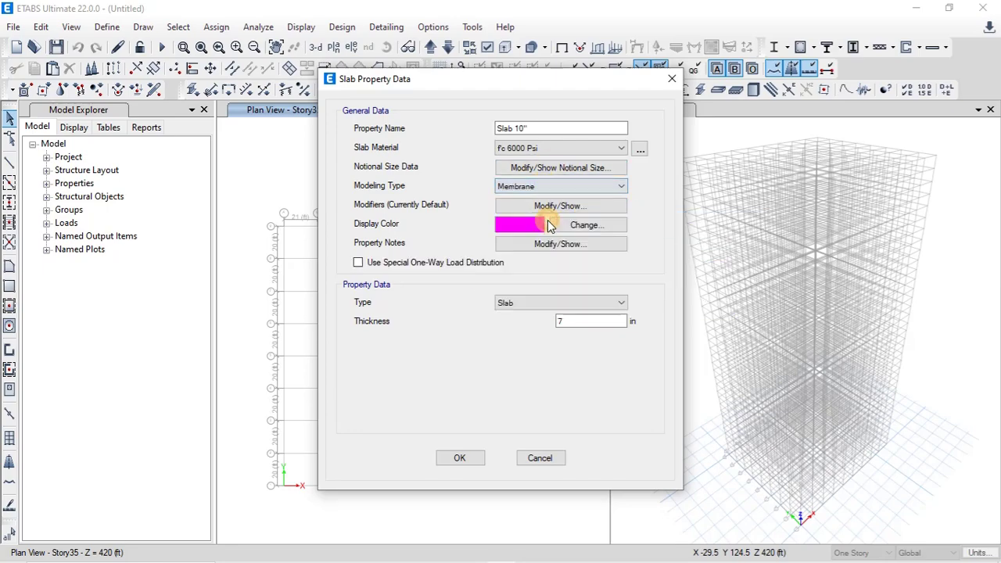
click(358, 262)
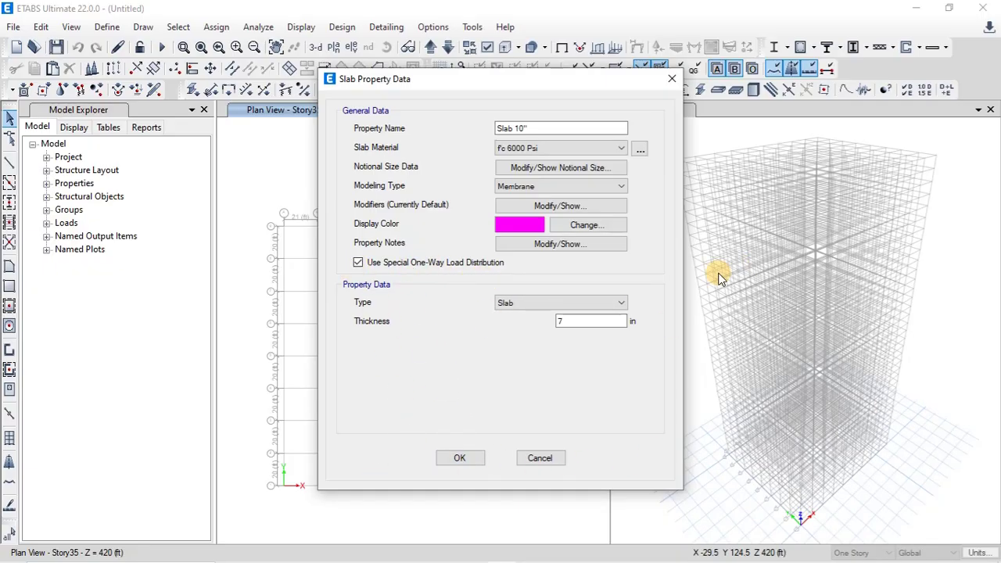
- Set the Slab 10" thickness to 10 in and accept the slab property definitions
drag(565, 323, 441, 319)
text(10)
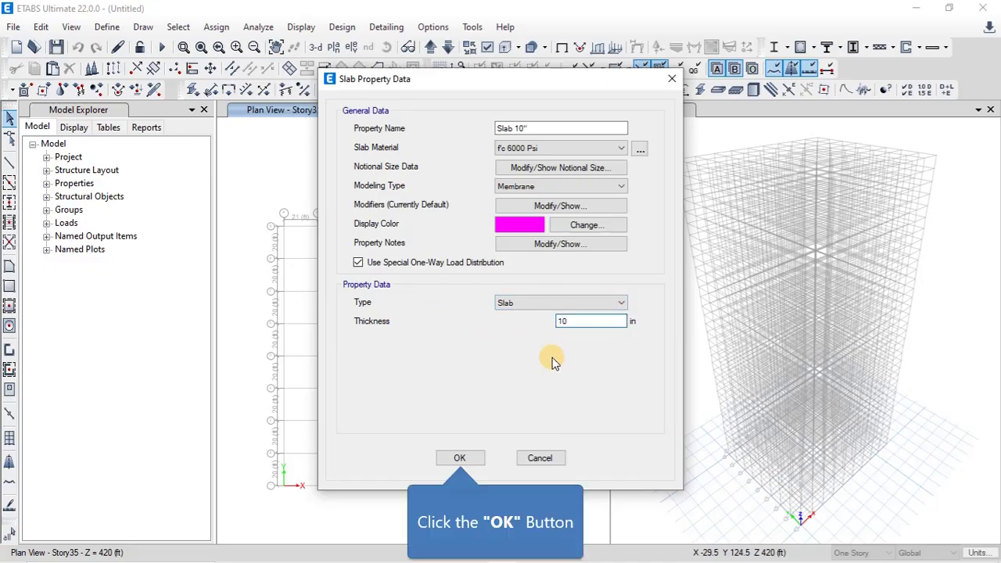
click(460, 458)
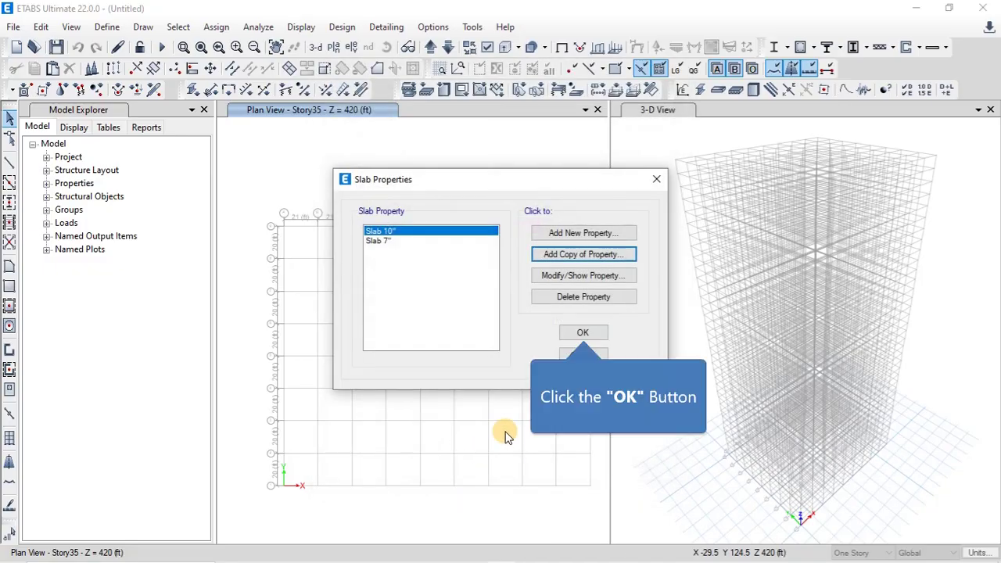
click(602, 331)
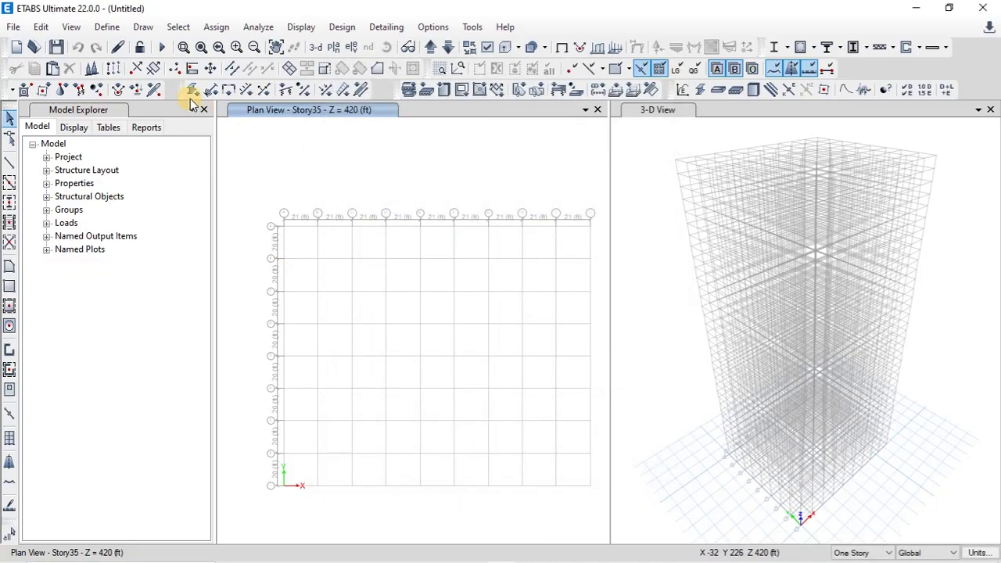
- Add a load pattern named FF of type Super Dead to the load pattern definitions
click(110, 27)
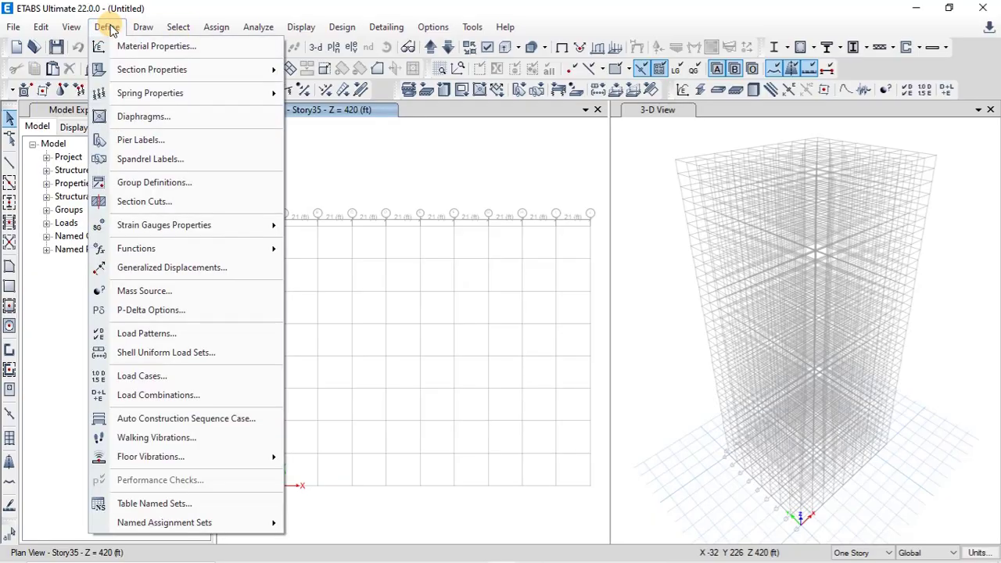
mouse_move(155, 72)
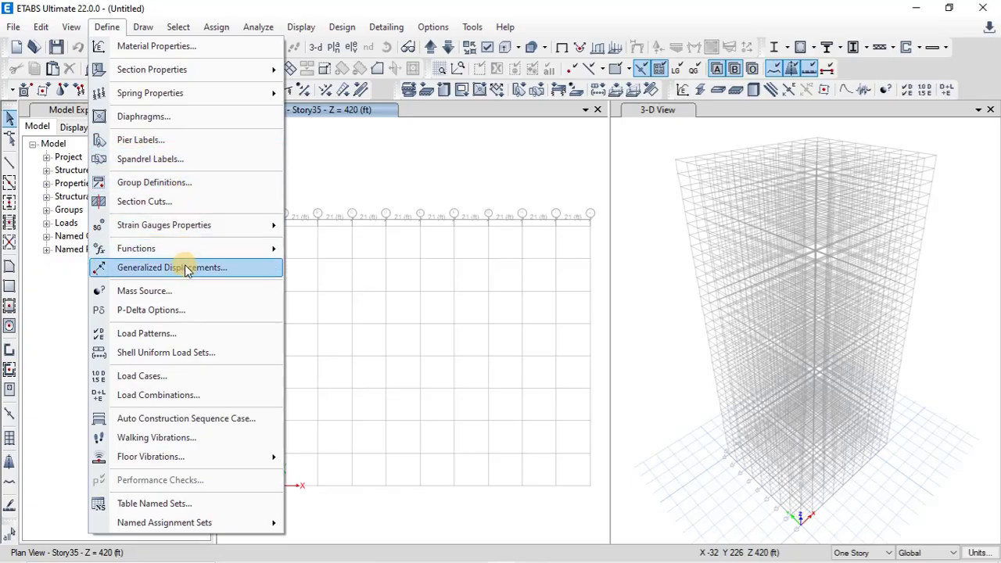
click(186, 337)
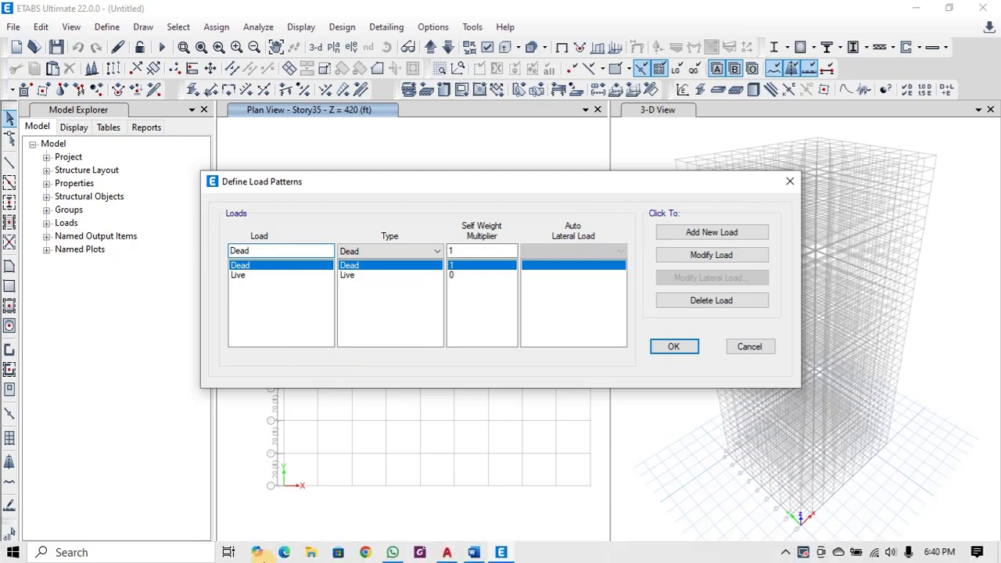
mouse_move(456, 556)
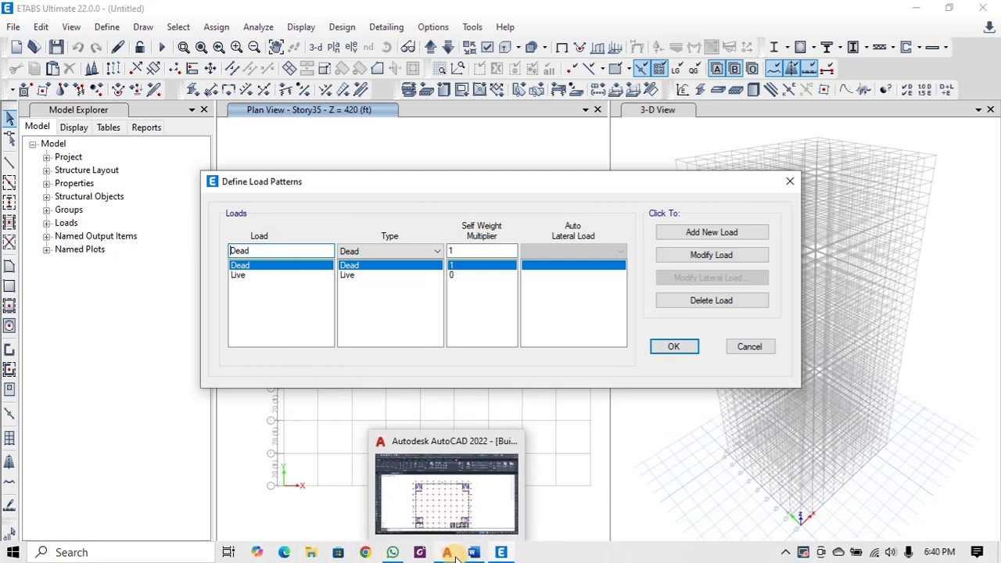
click(258, 276)
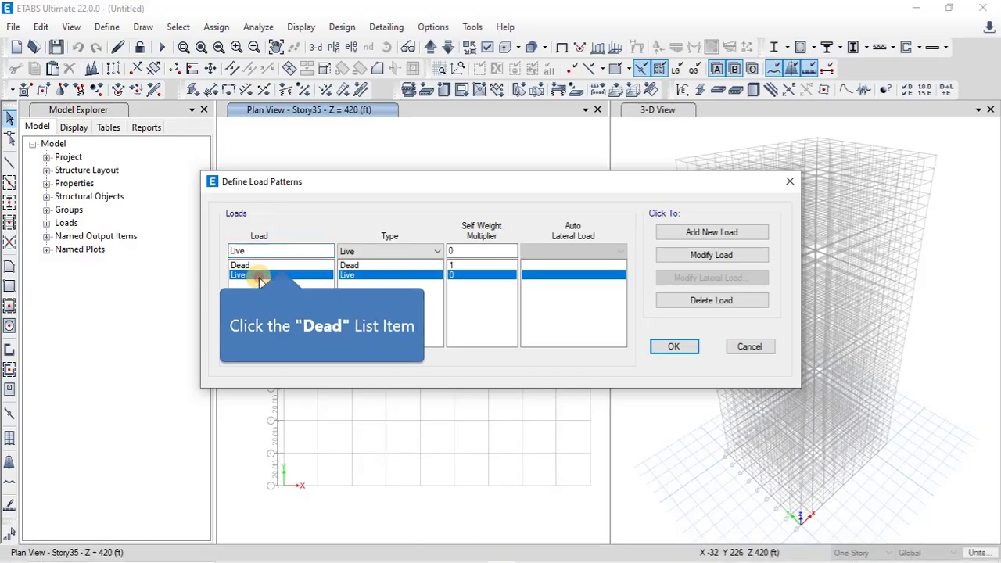
click(284, 265)
click(283, 275)
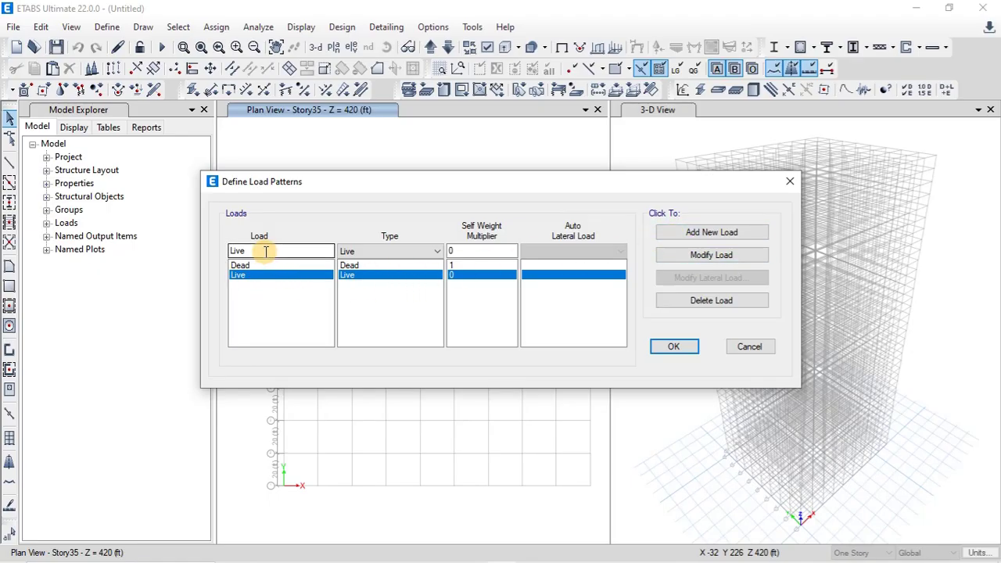
drag(266, 251, 210, 250)
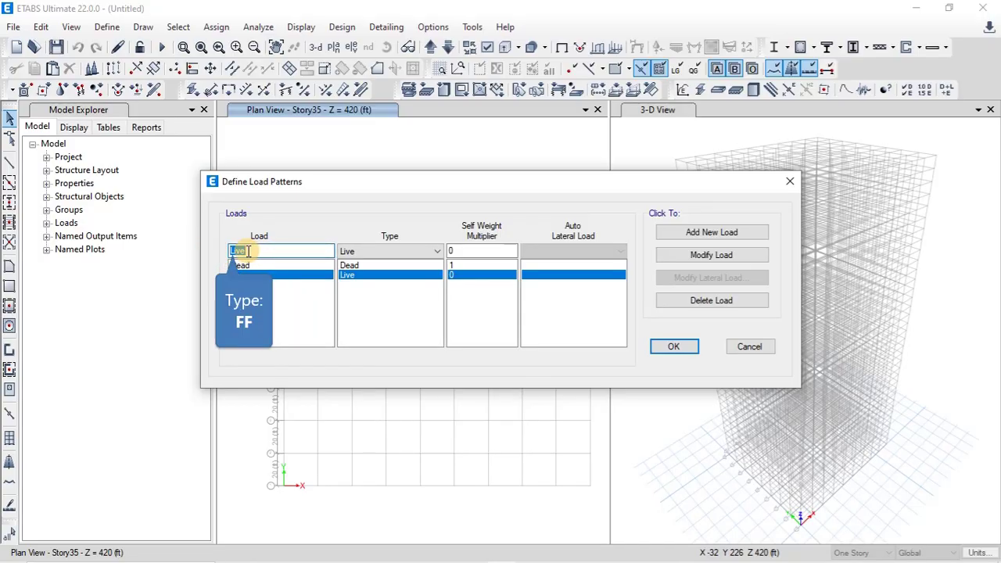
text(FF)
click(405, 251)
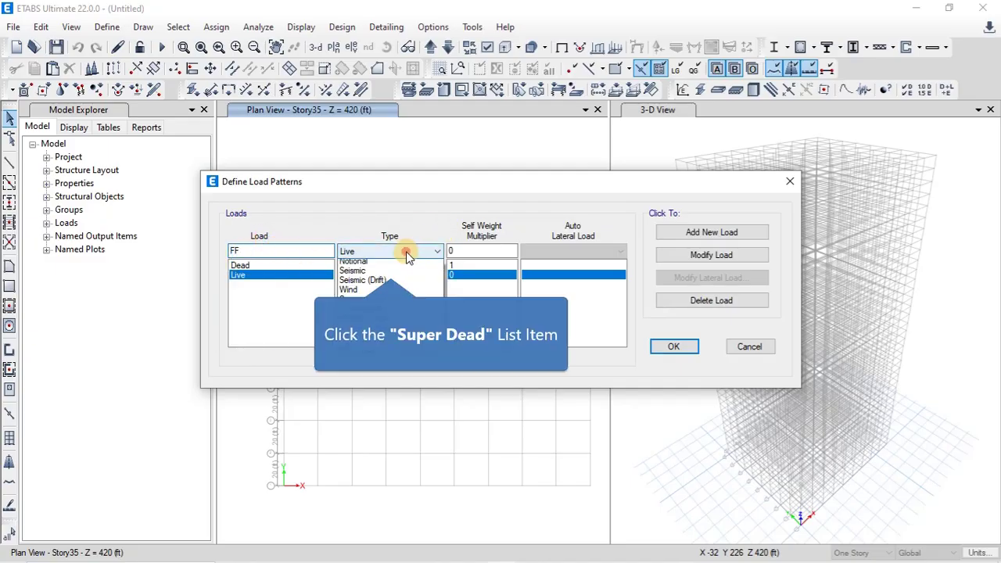
click(384, 272)
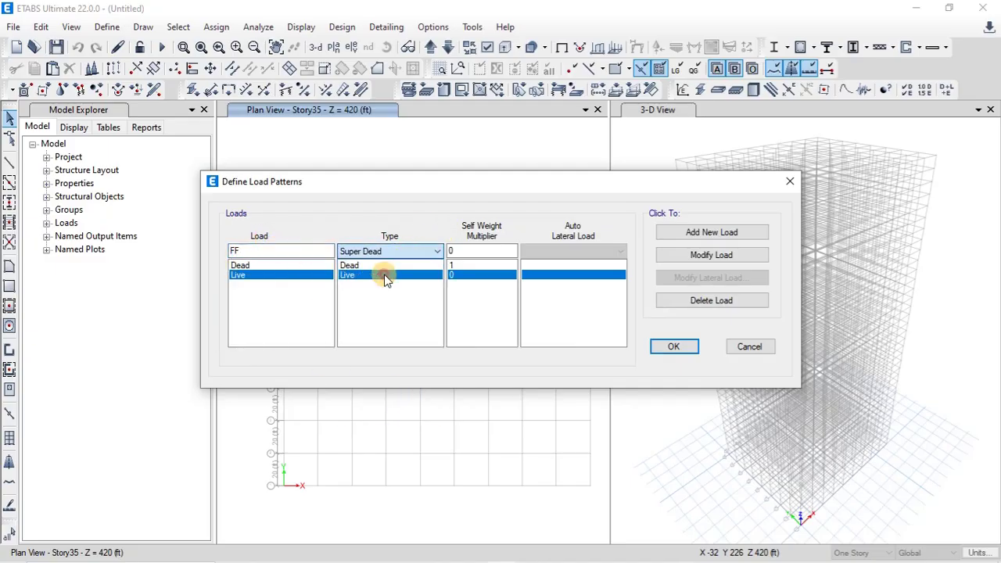
click(712, 233)
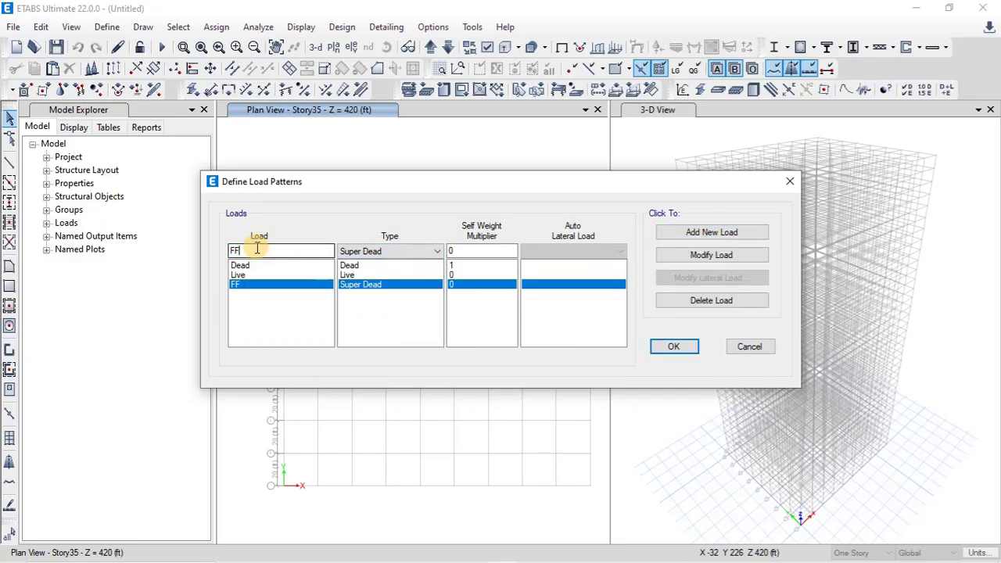
- Add another Super Dead load pattern named PW
drag(257, 250, 176, 268)
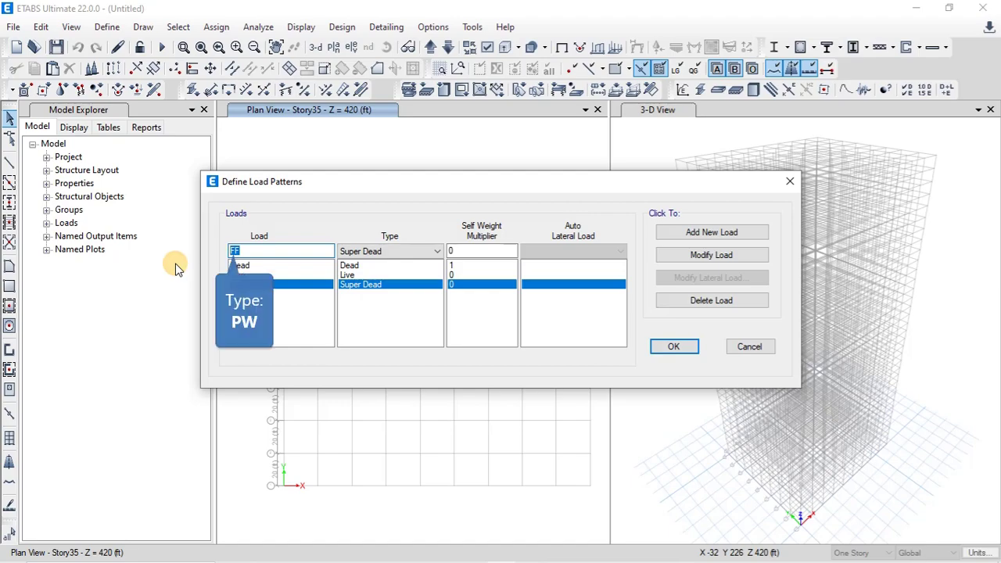
text(PW)
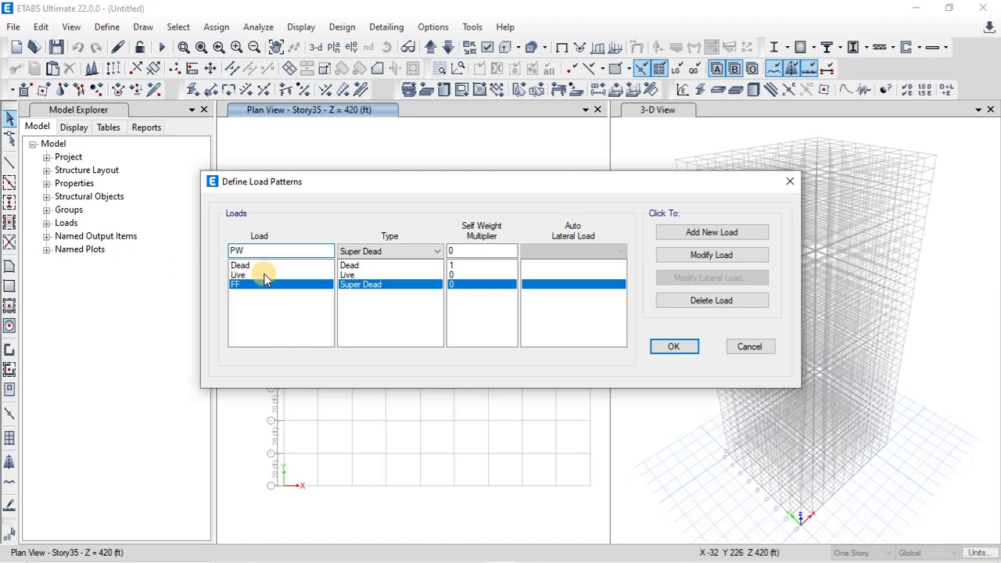
click(689, 233)
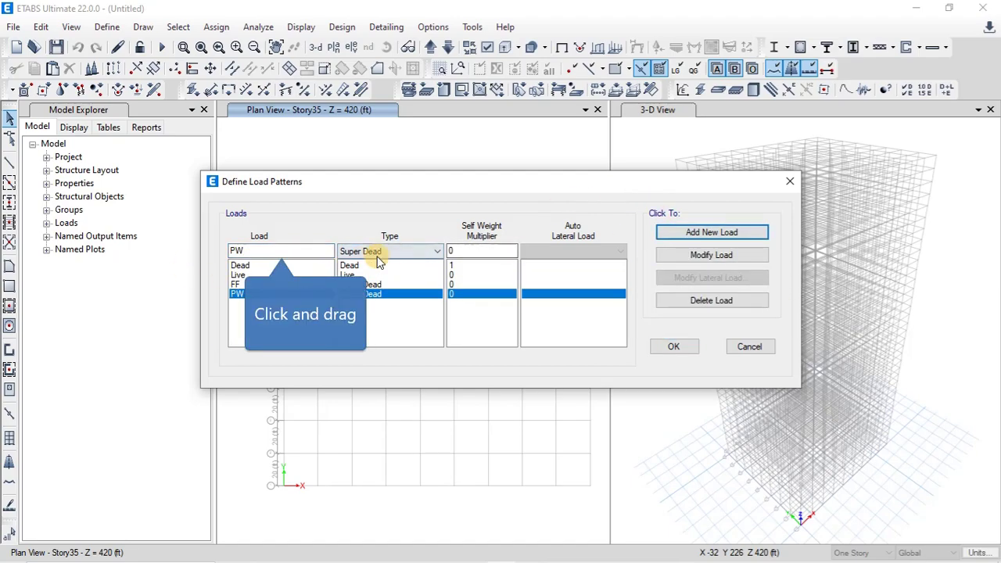
- Add a Super Dead load pattern named WTL
drag(264, 253, 163, 255)
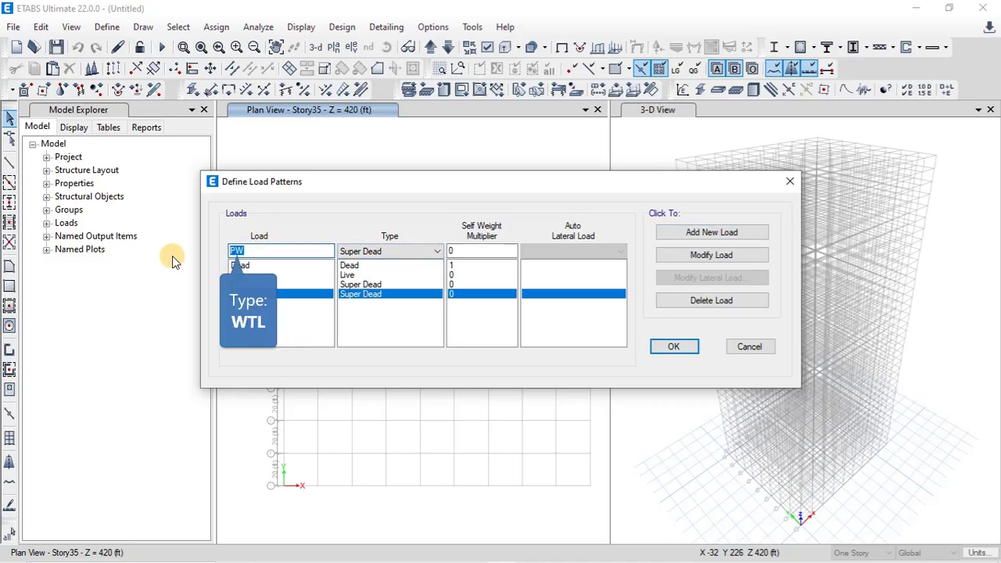
text(W)
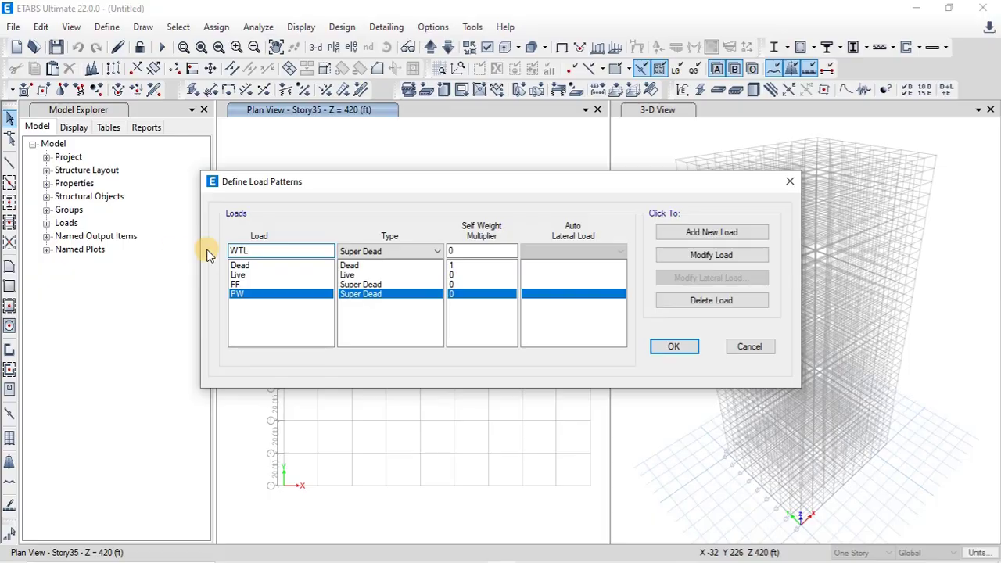
click(740, 233)
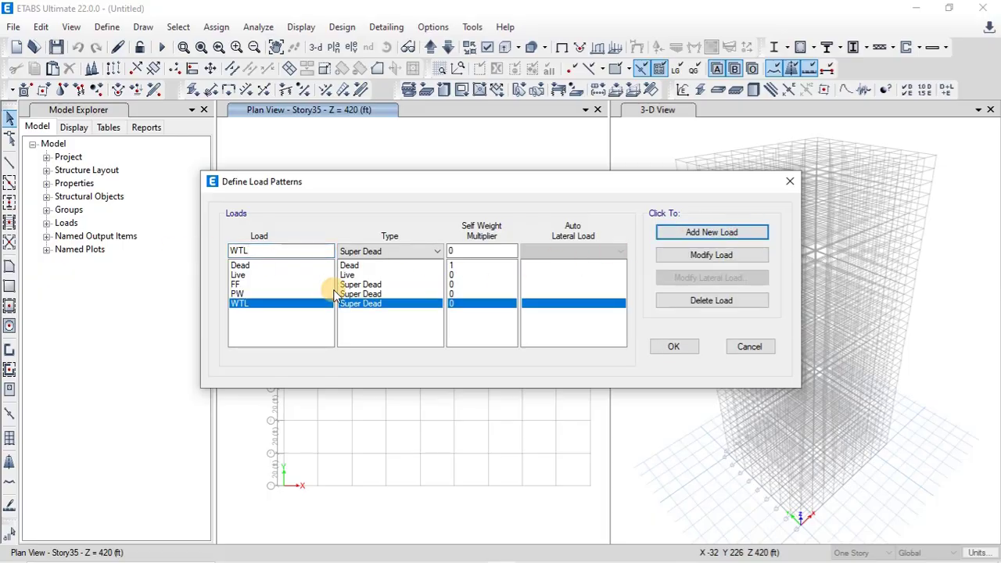
- Add a Seismic load pattern named EQX with ASCE 7-05 as its auto lateral load
click(383, 251)
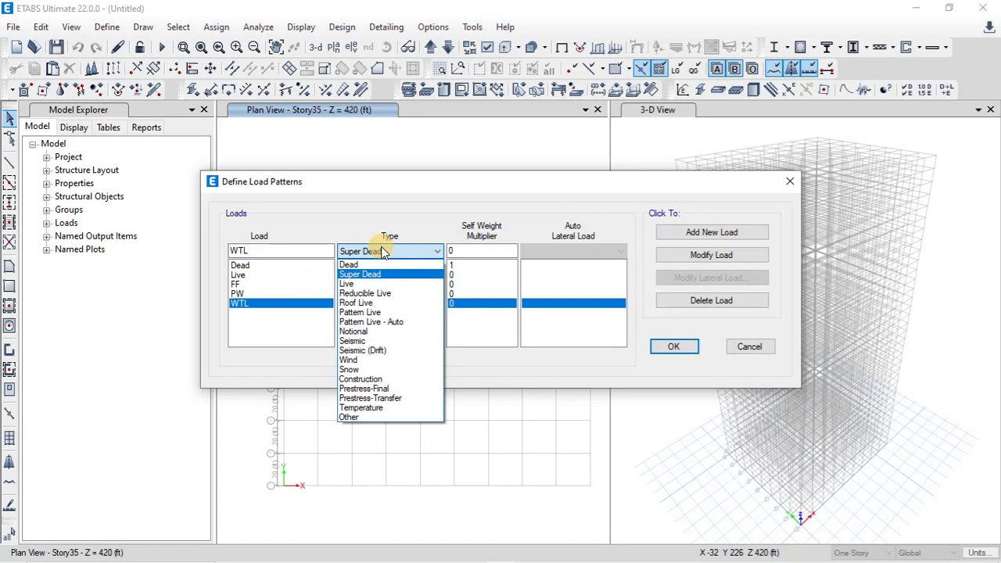
click(390, 342)
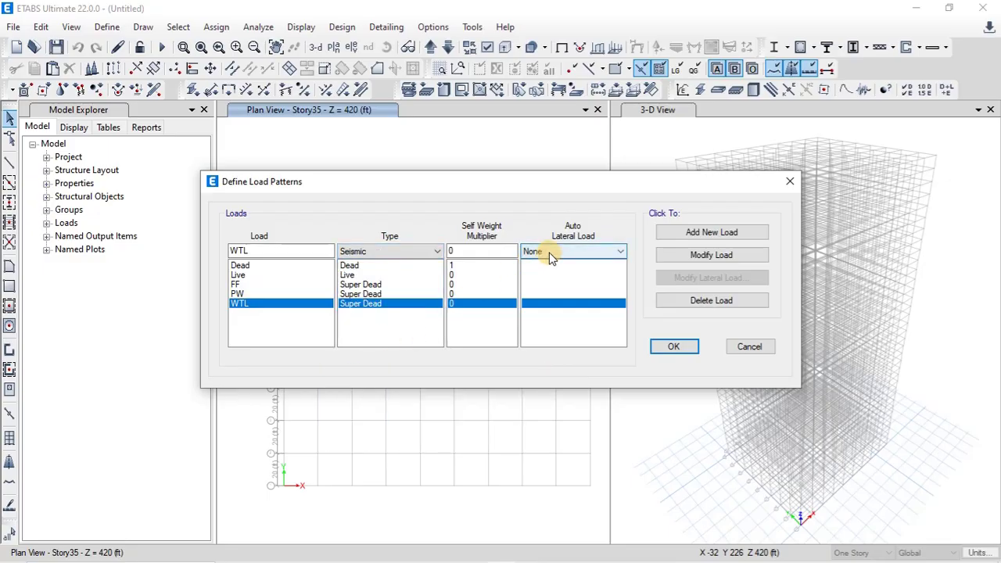
drag(264, 250, 179, 259)
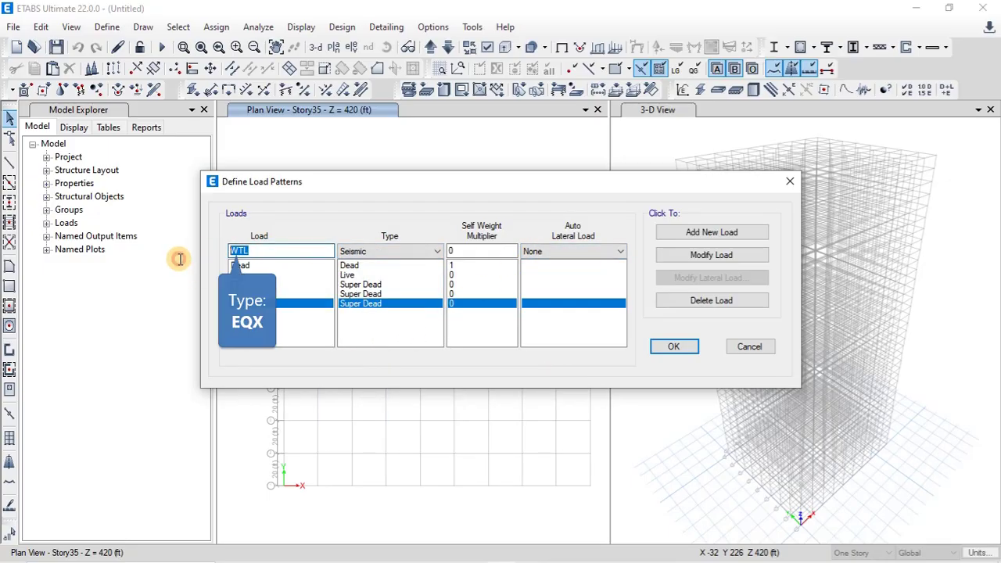
text(EQX)
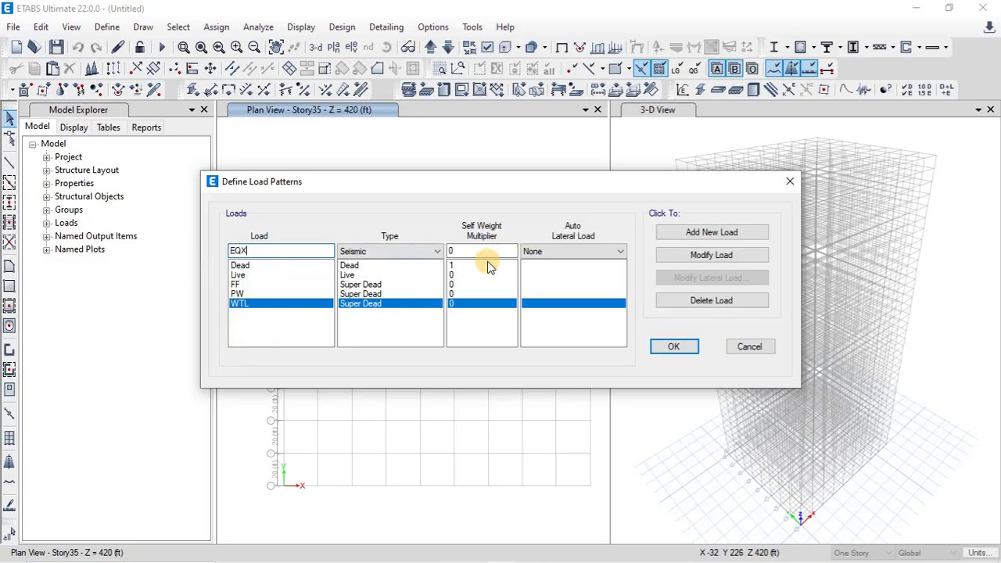
click(530, 252)
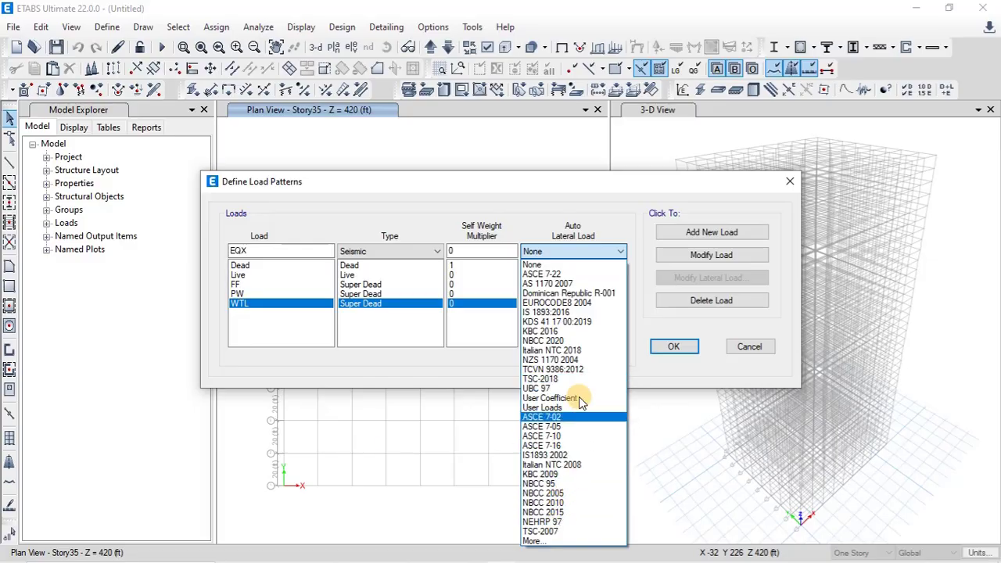
click(574, 426)
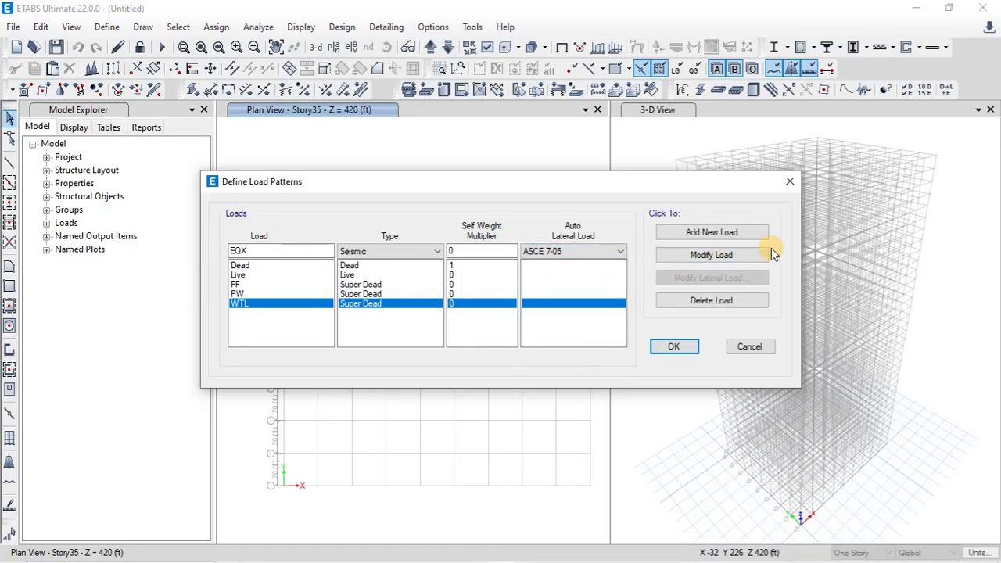
click(716, 233)
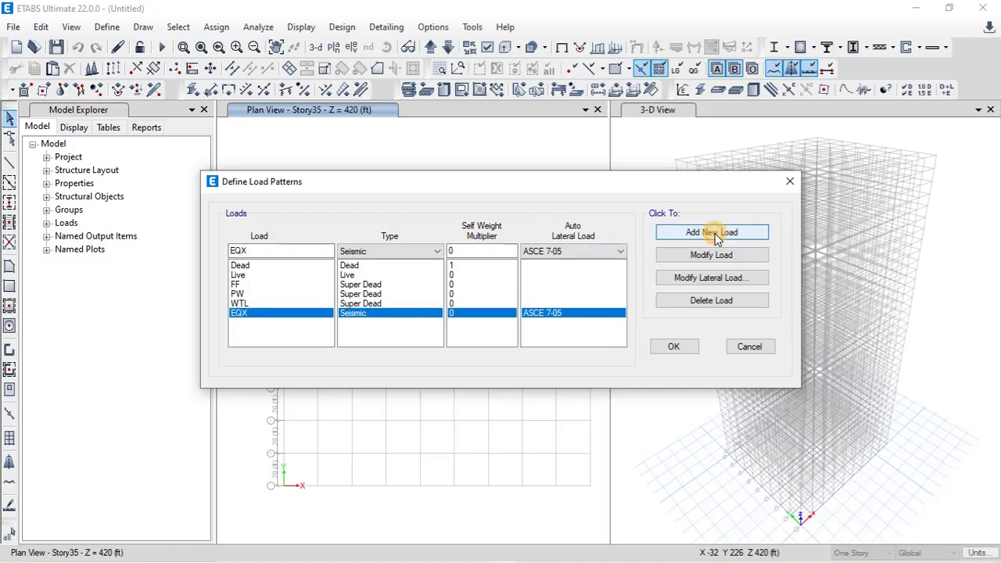
- Add a matching ASCE 7-05 Seismic load pattern named EQY
click(268, 251)
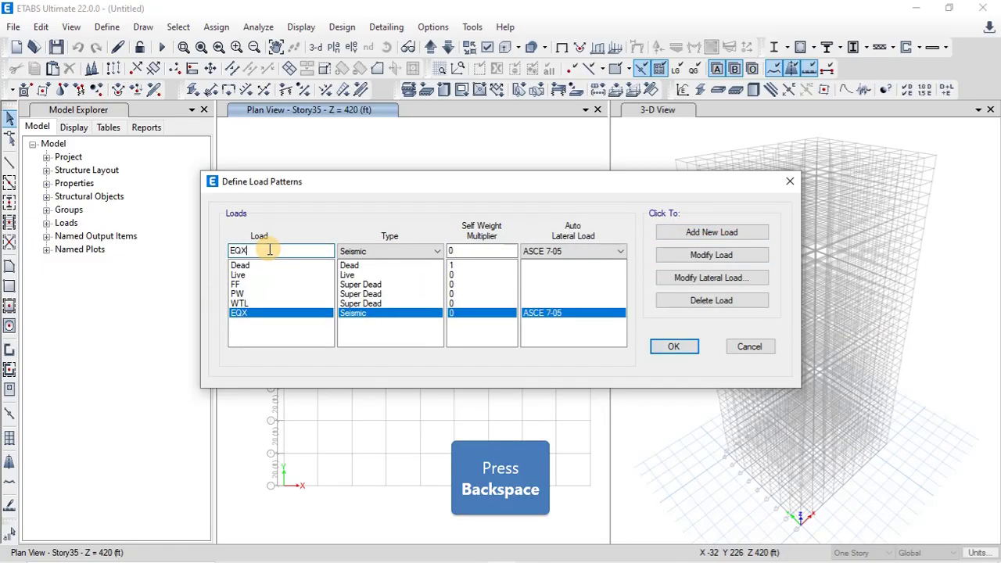
key(BackSpace)
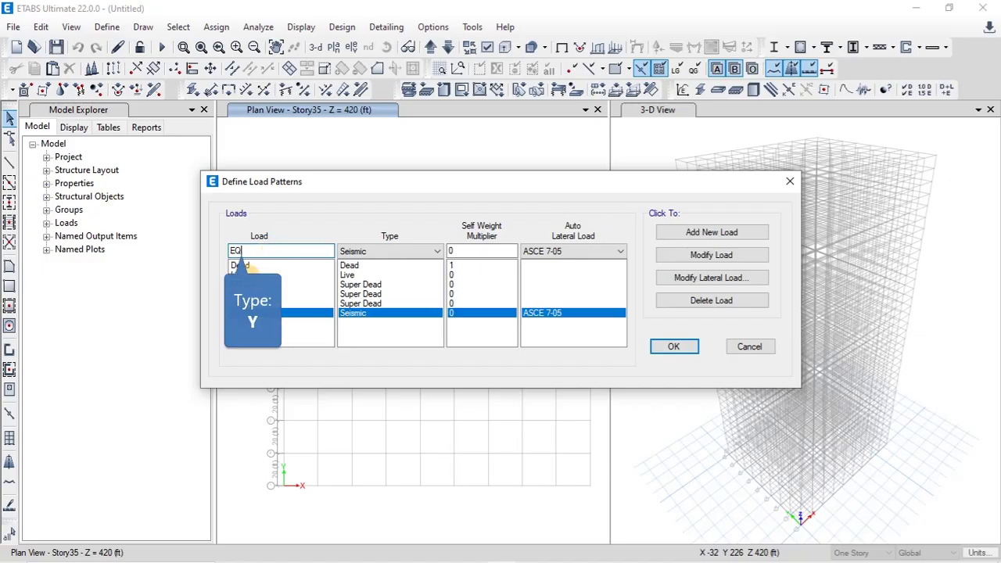
text(Y)
click(735, 232)
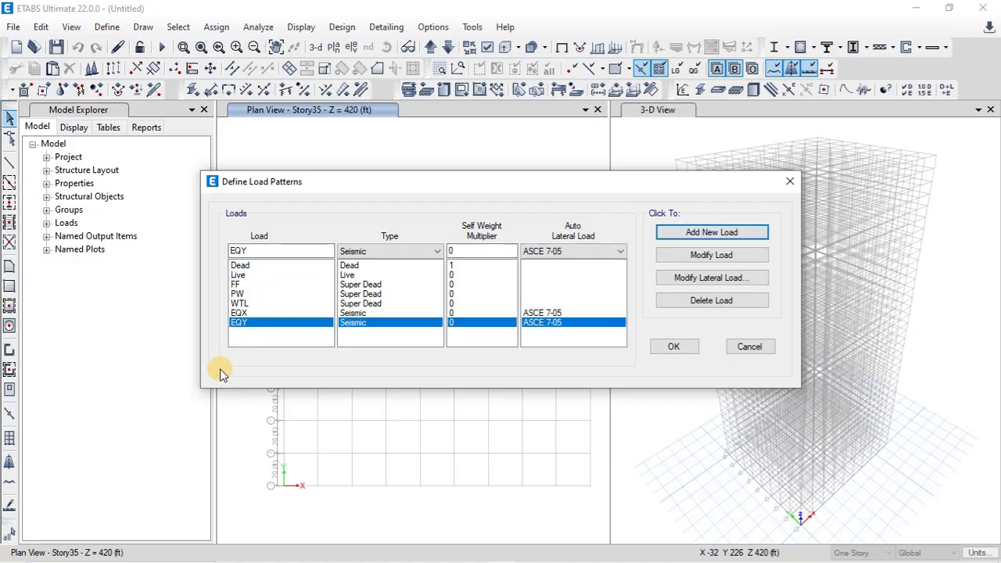
- Add a Wind load pattern named WX+ with ASCE 7-05 as its auto lateral load
drag(291, 252, 154, 266)
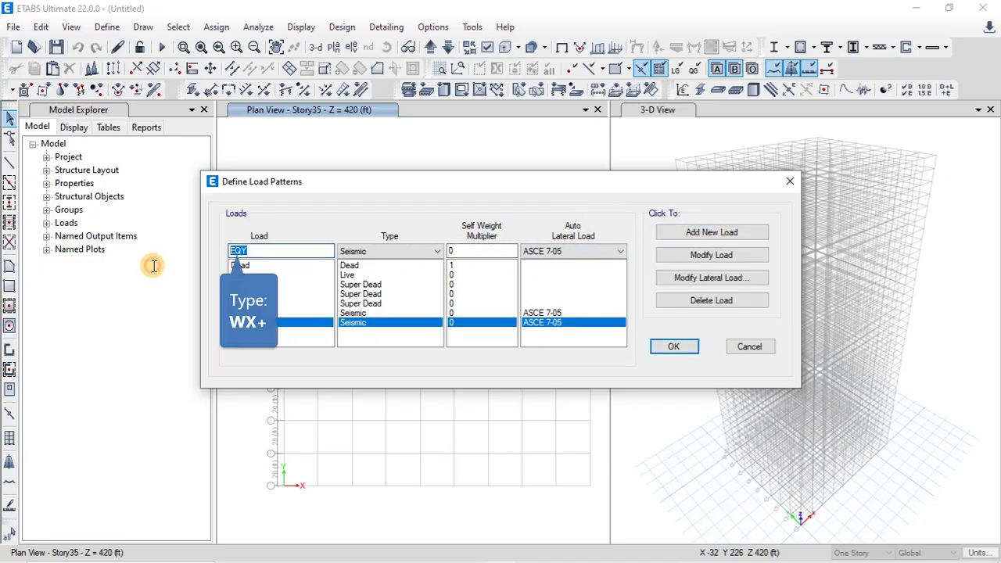
text(WX)
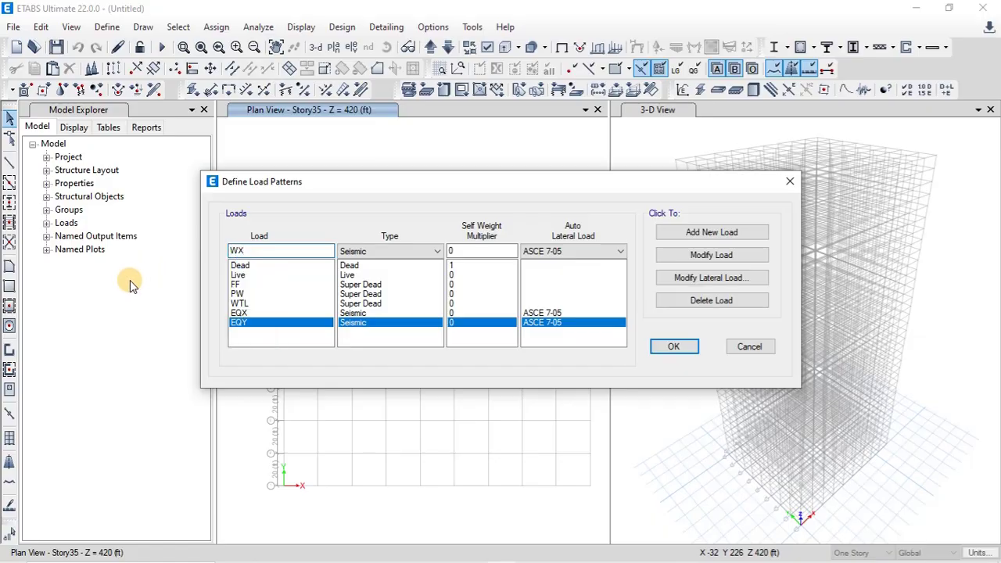
text(+)
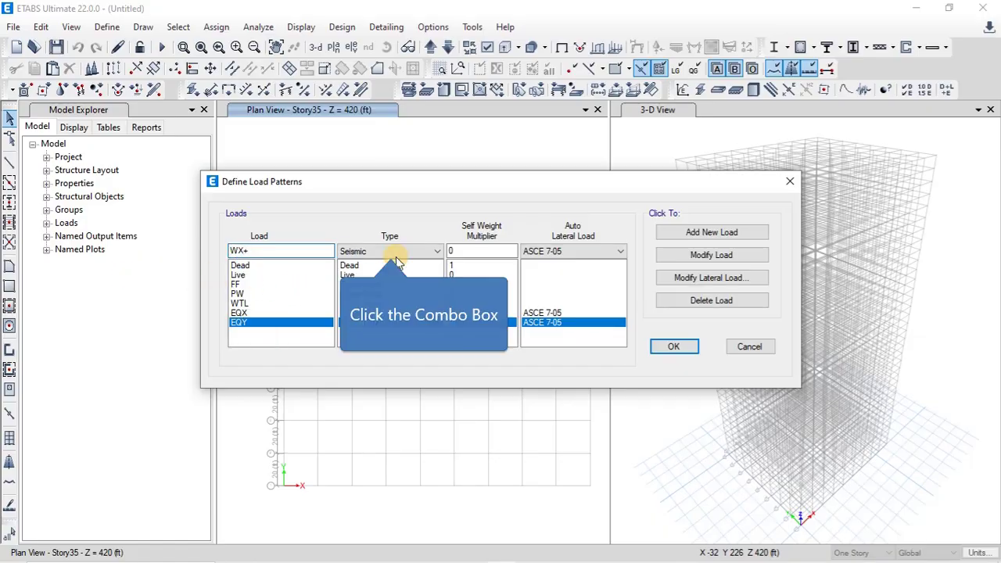
click(398, 252)
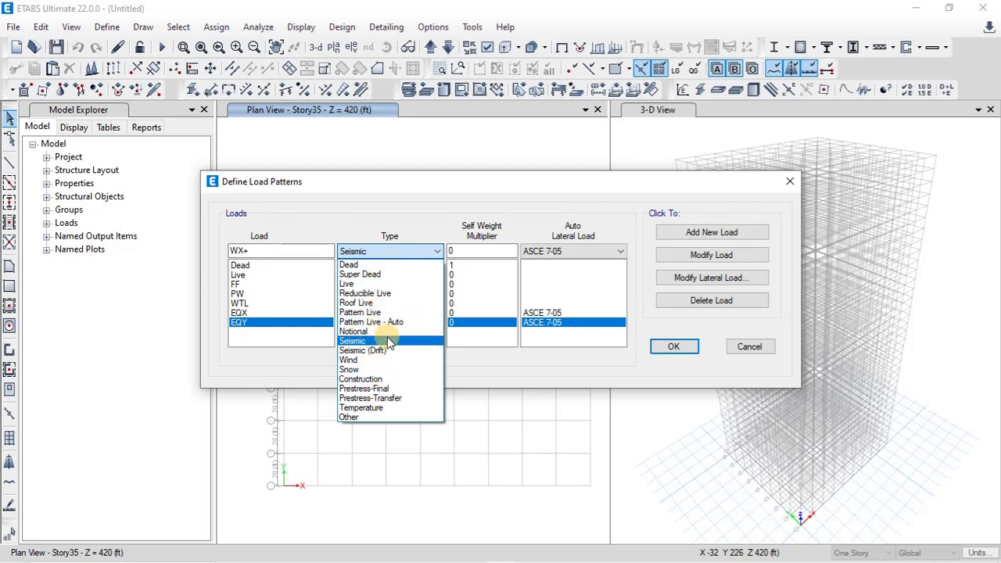
click(349, 360)
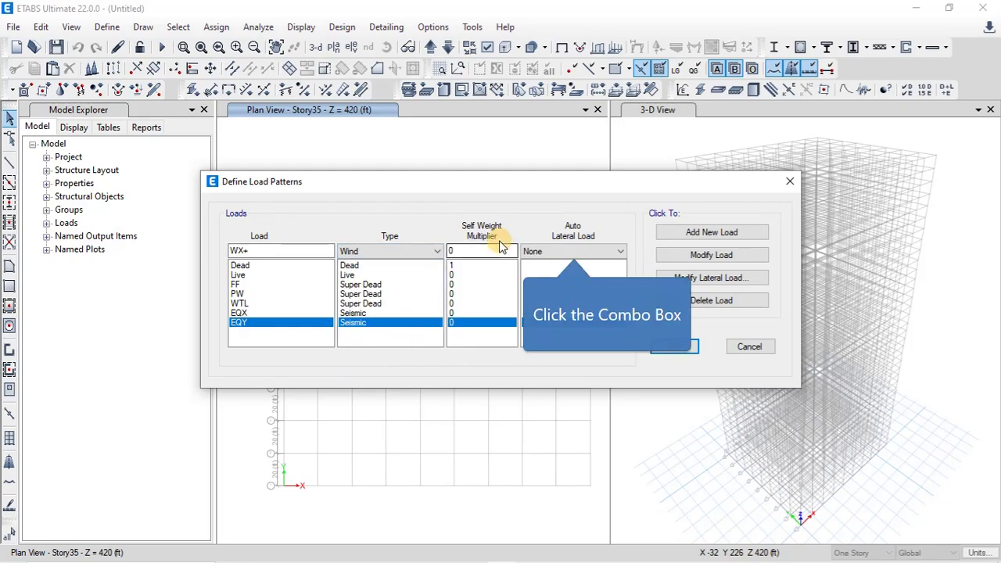
click(555, 251)
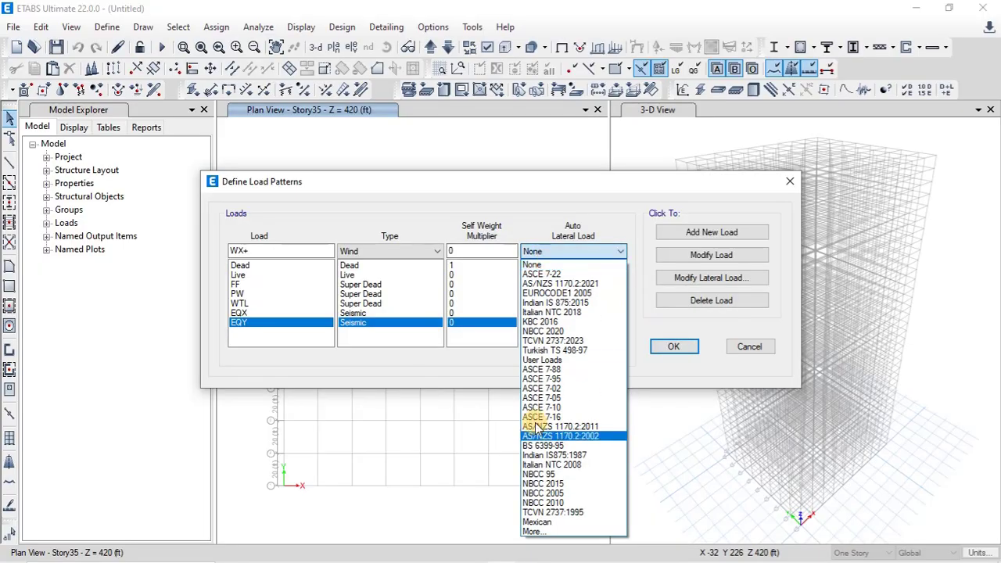
click(568, 399)
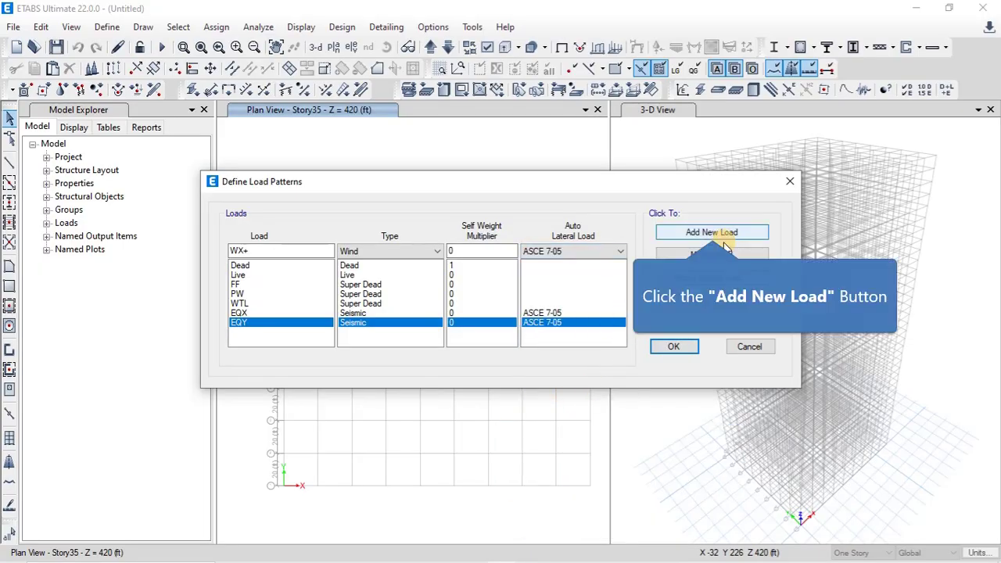
click(731, 235)
click(278, 251)
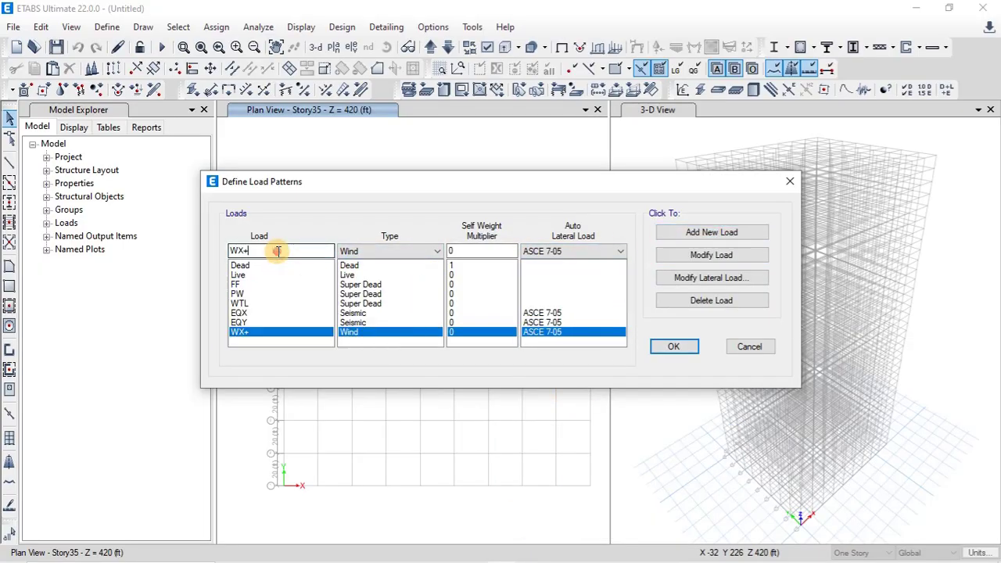
click(292, 252)
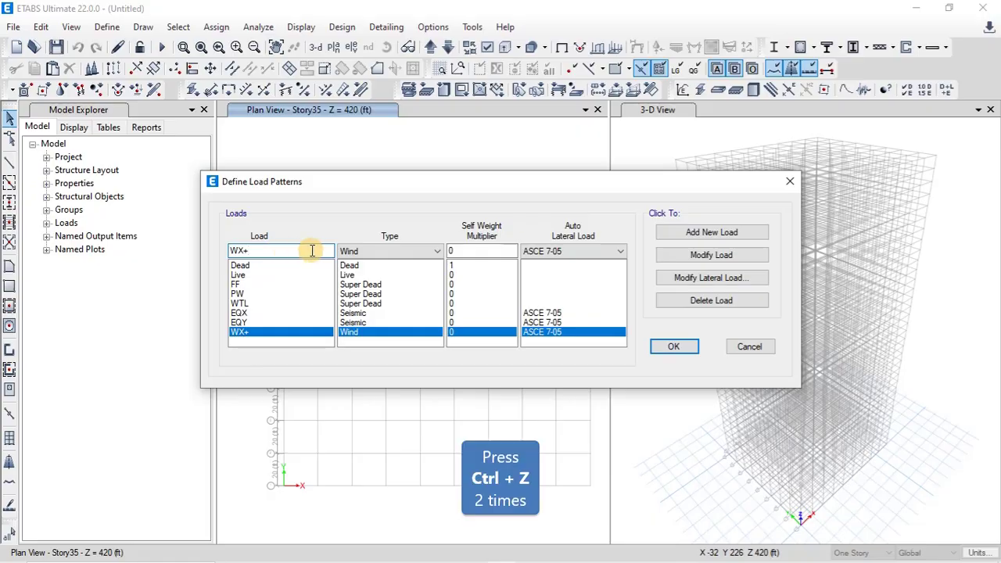
key(ctrl+z)
key(ctrl+z)
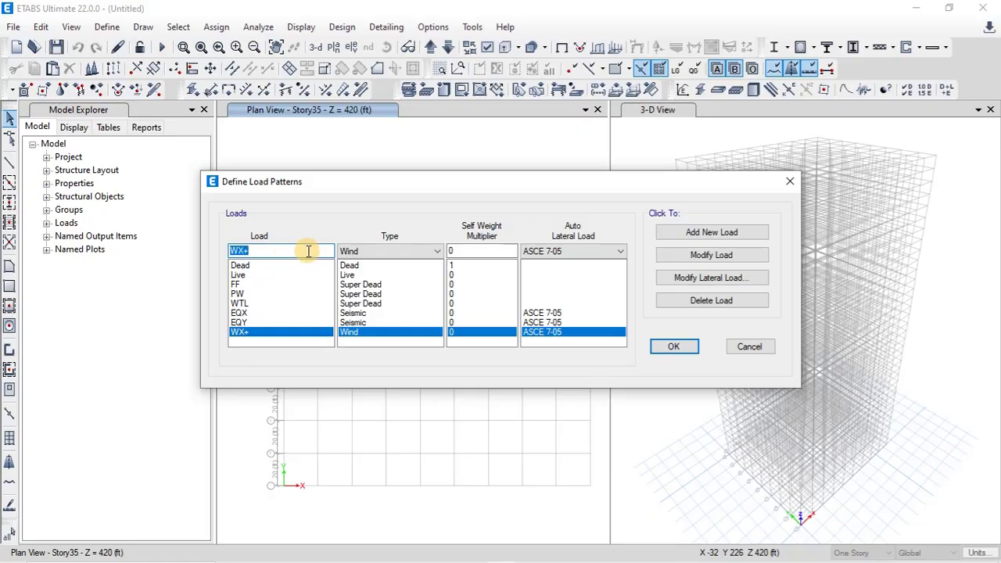
click(291, 331)
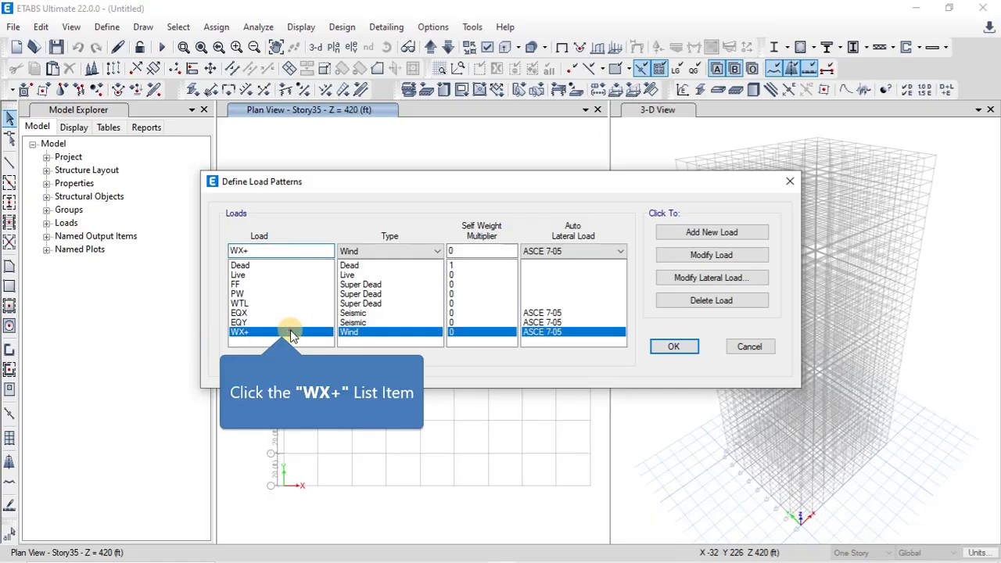
click(721, 278)
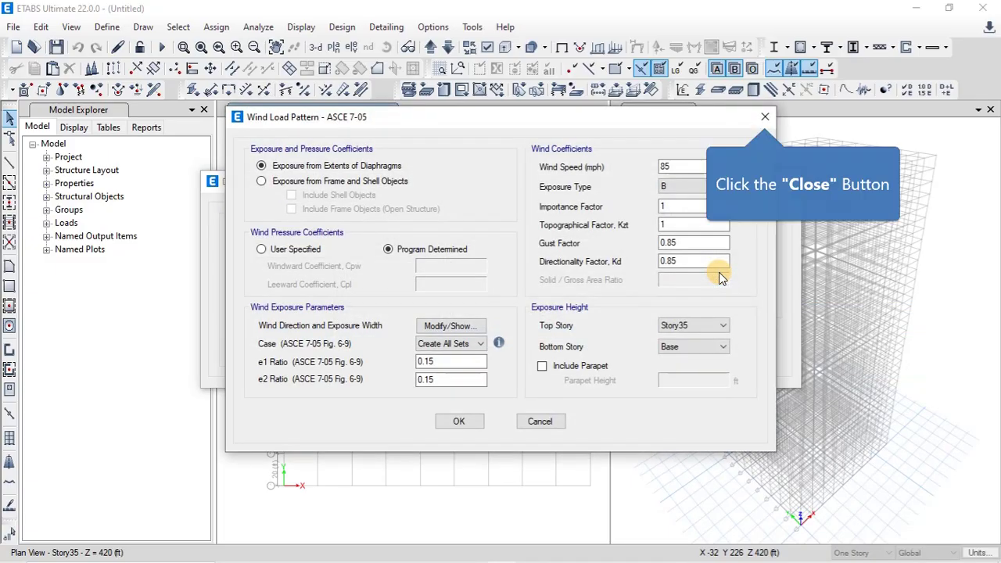
click(754, 117)
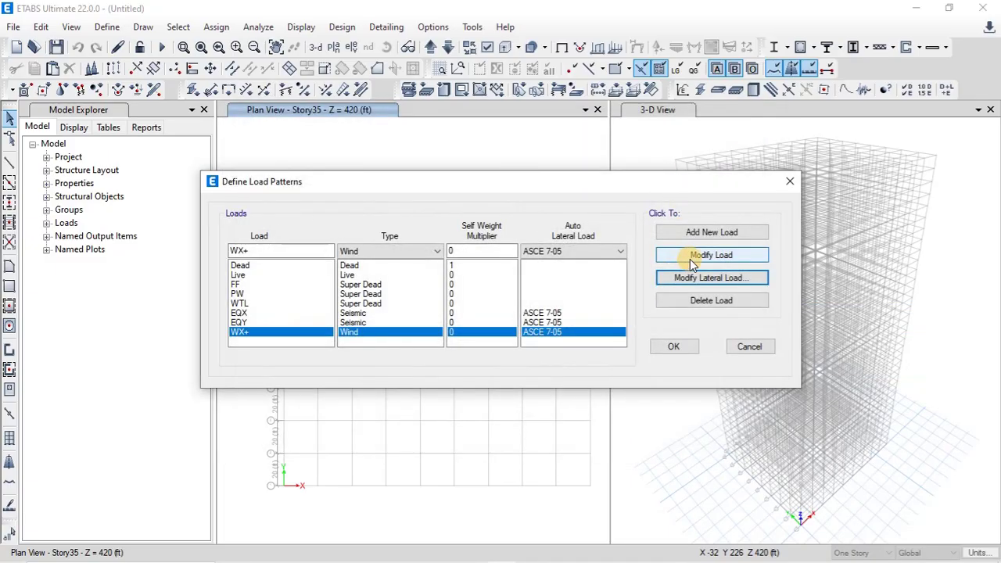
- Rename the WX+ wind load pattern to WX
click(259, 250)
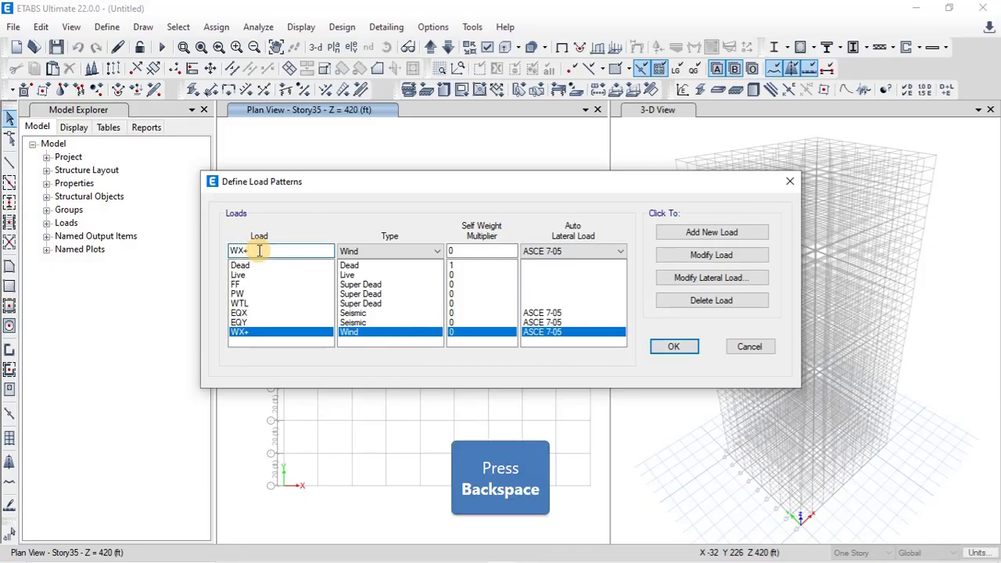
key(BackSpace)
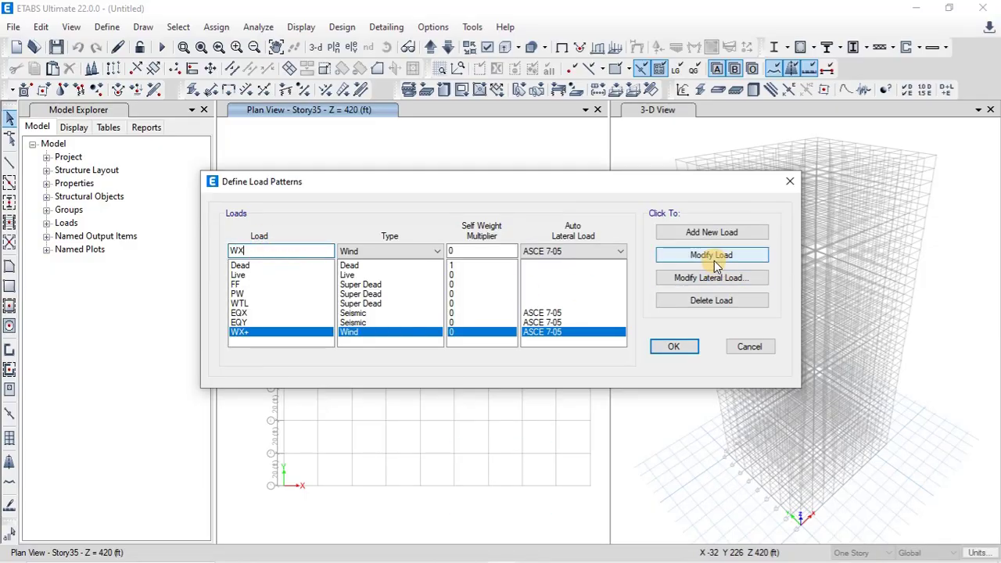
click(693, 259)
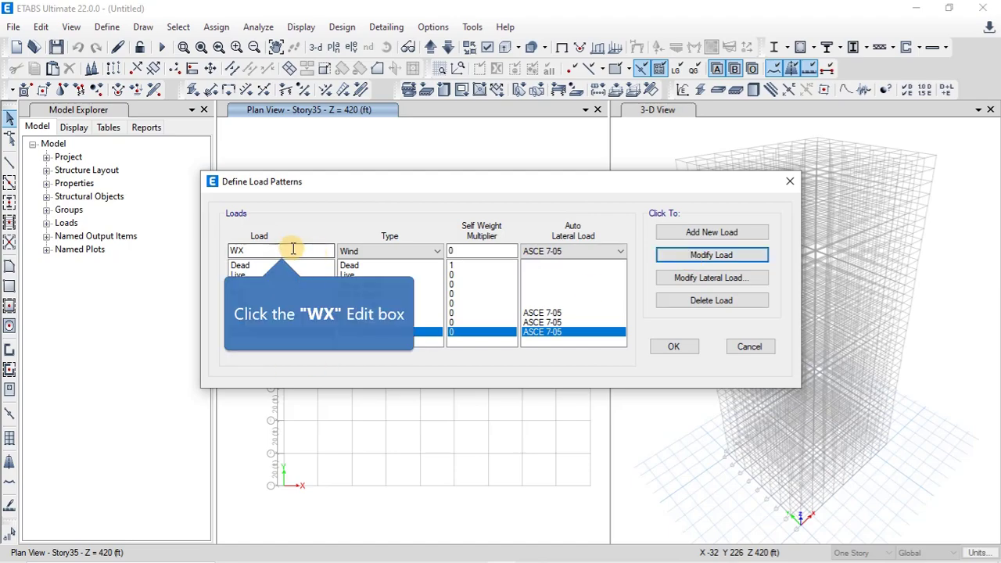
- Add an ASCE 7-05 Wind load pattern named WY and accept the load pattern definitions
click(281, 250)
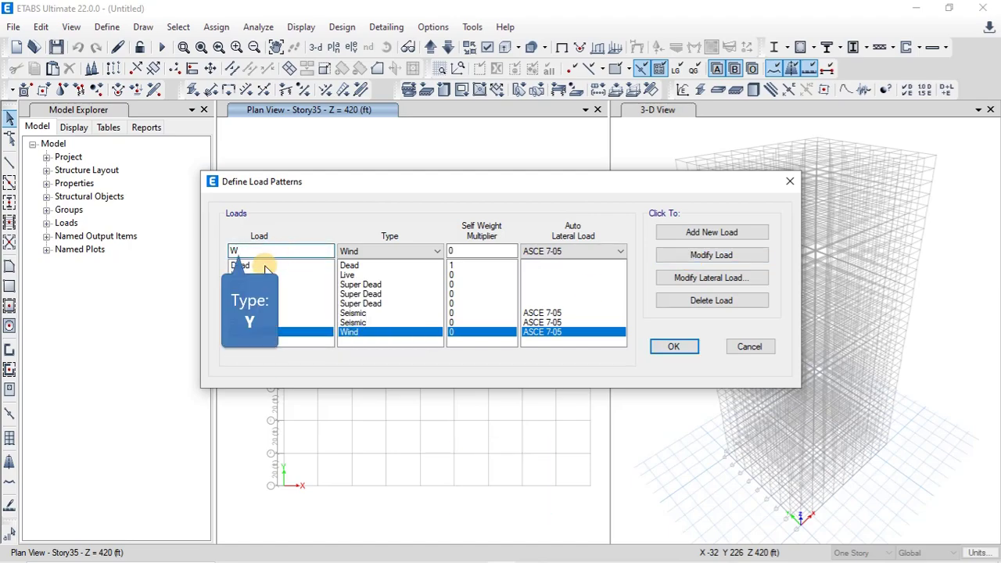
click(716, 235)
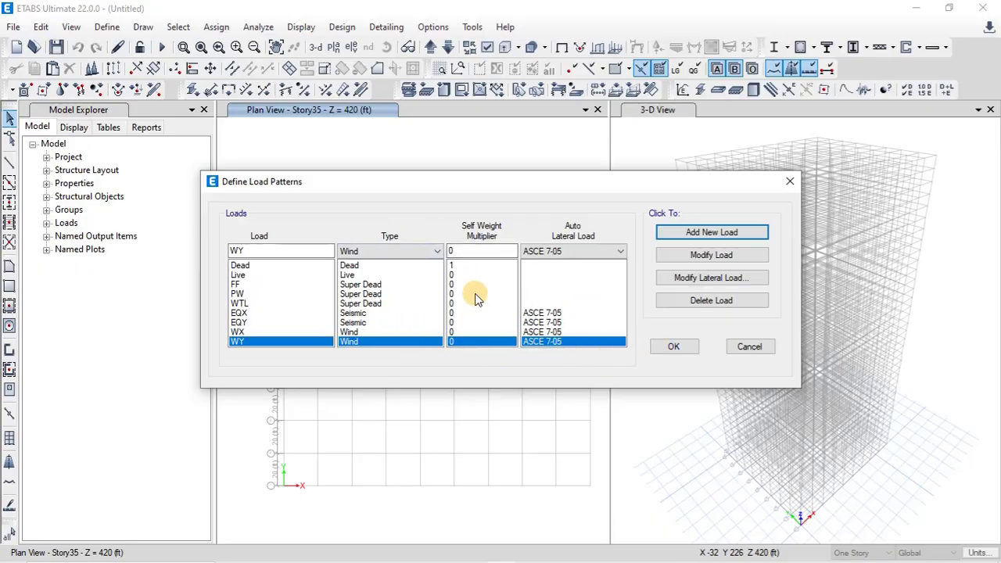
click(674, 347)
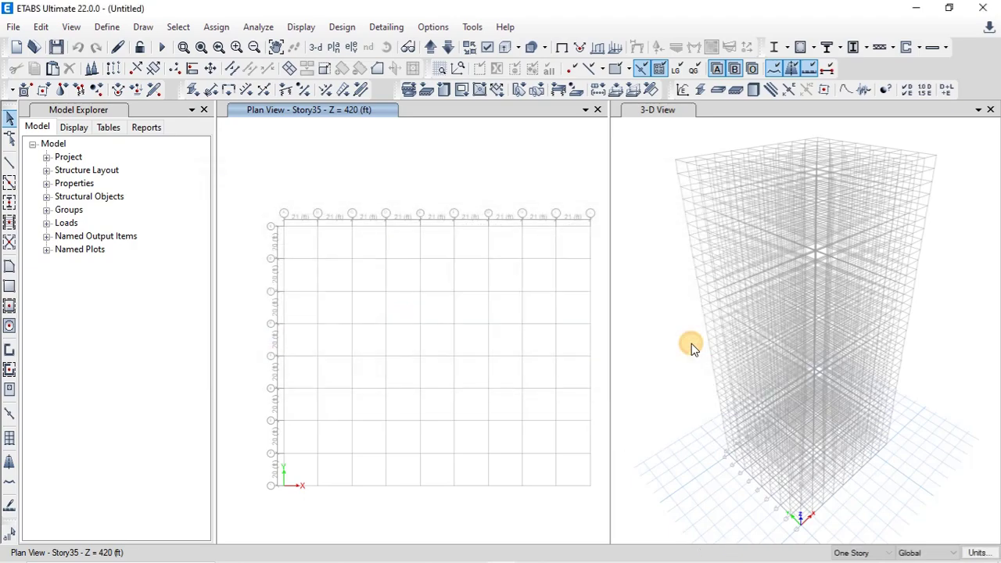
- Start saving the model and browse from the Desktop's 3-2 shortcut to the Foundation Engineering Sess folder
click(58, 48)
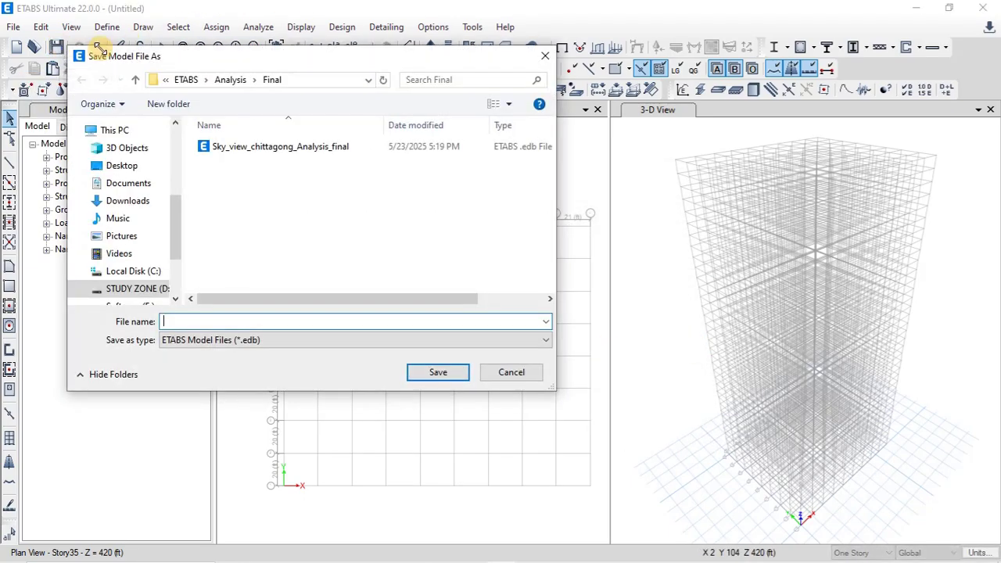
scroll(125, 263, down, 2)
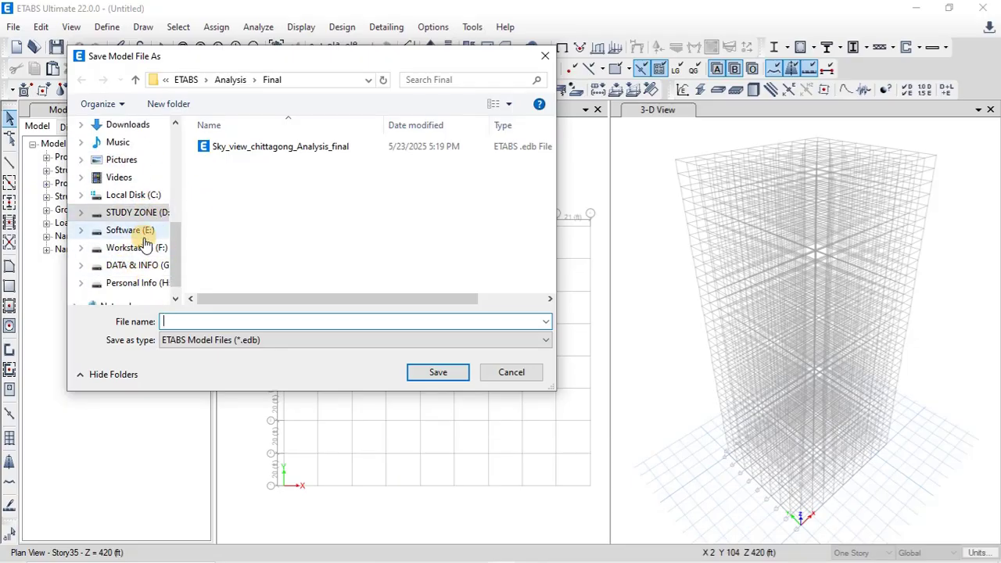
scroll(125, 250, up, 1)
double_click(121, 142)
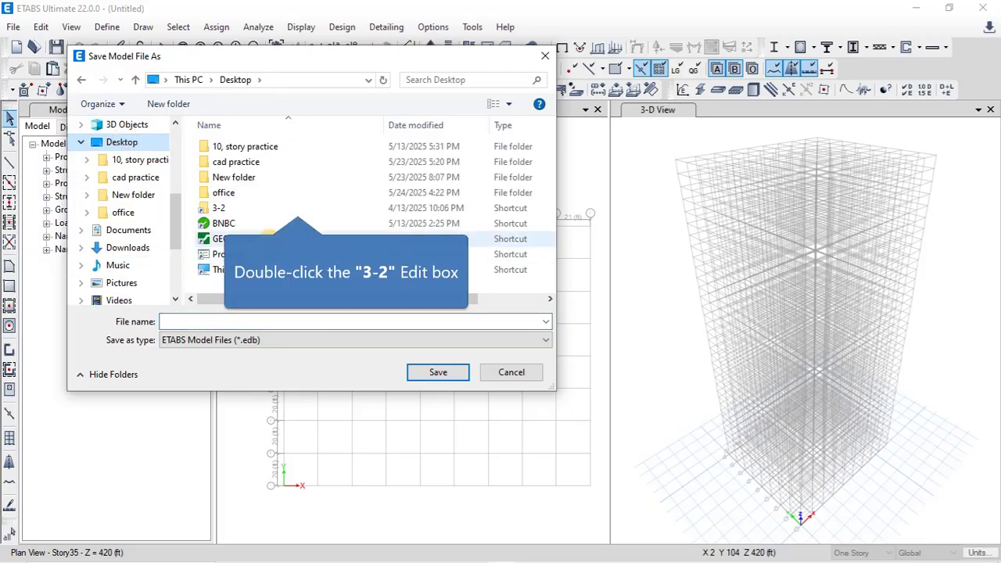
double_click(219, 208)
scroll(289, 223, down, 1)
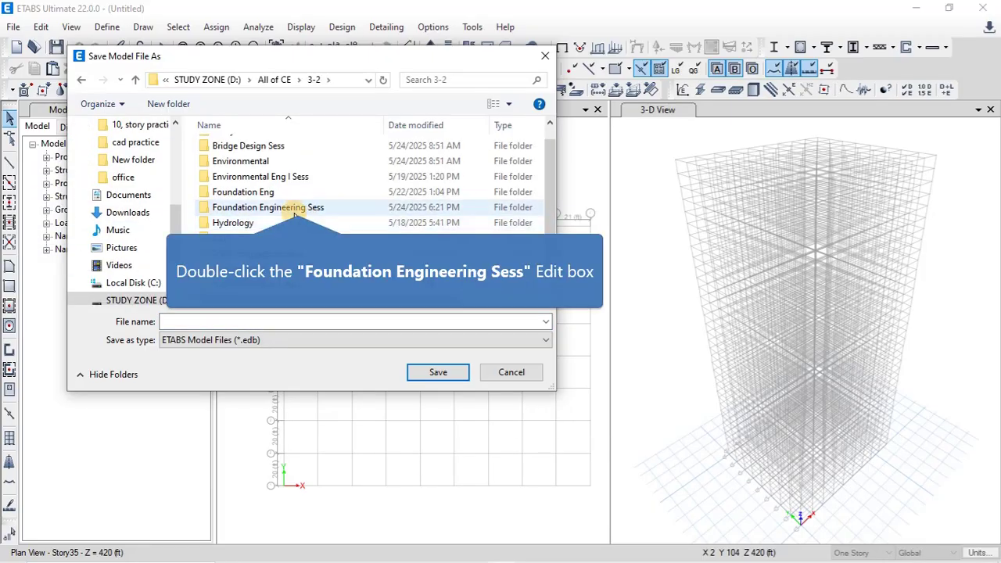
double_click(295, 209)
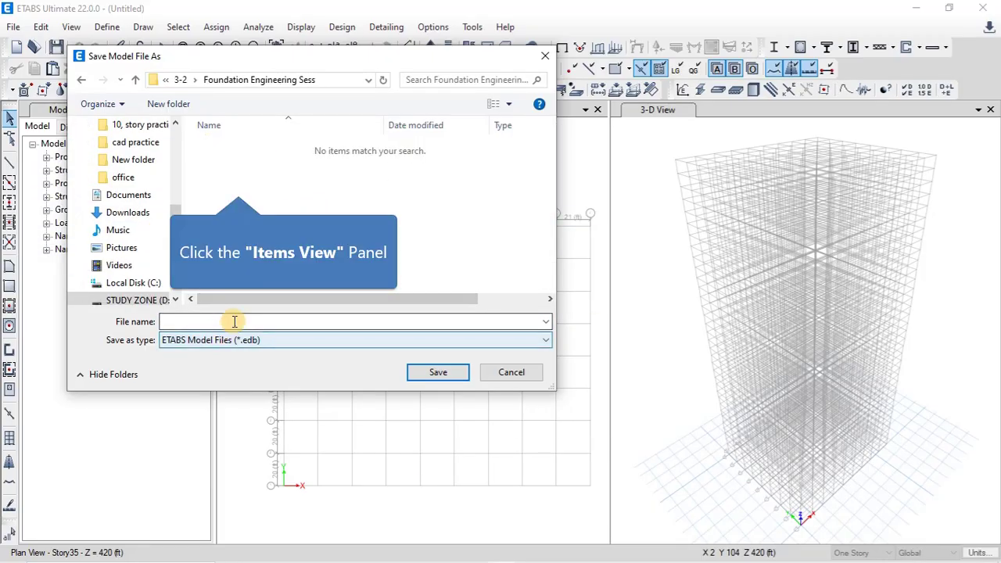
- Create a new folder named Structure 32 story inside the Foundation Engineering Sess folder
right_click(239, 188)
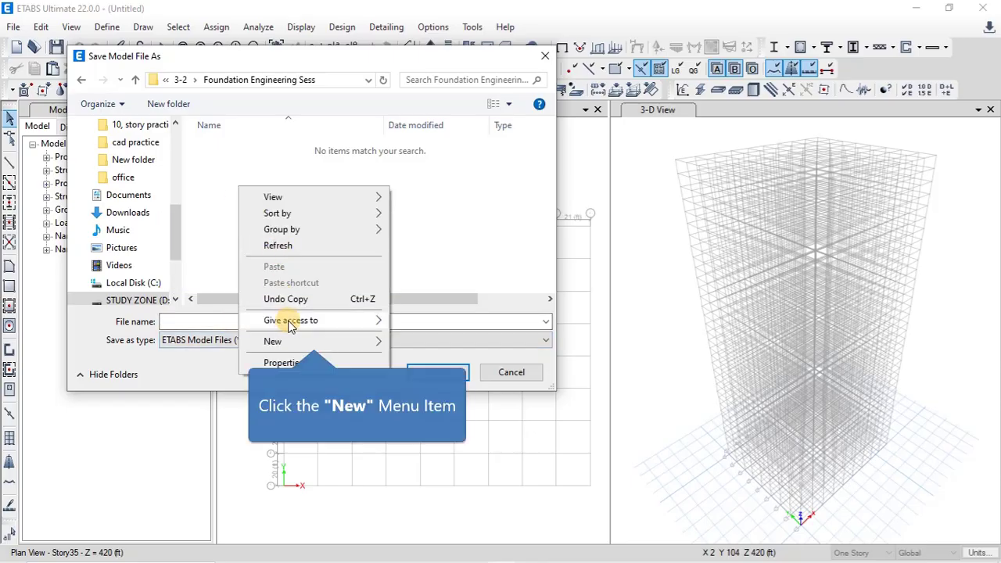
click(362, 343)
click(426, 405)
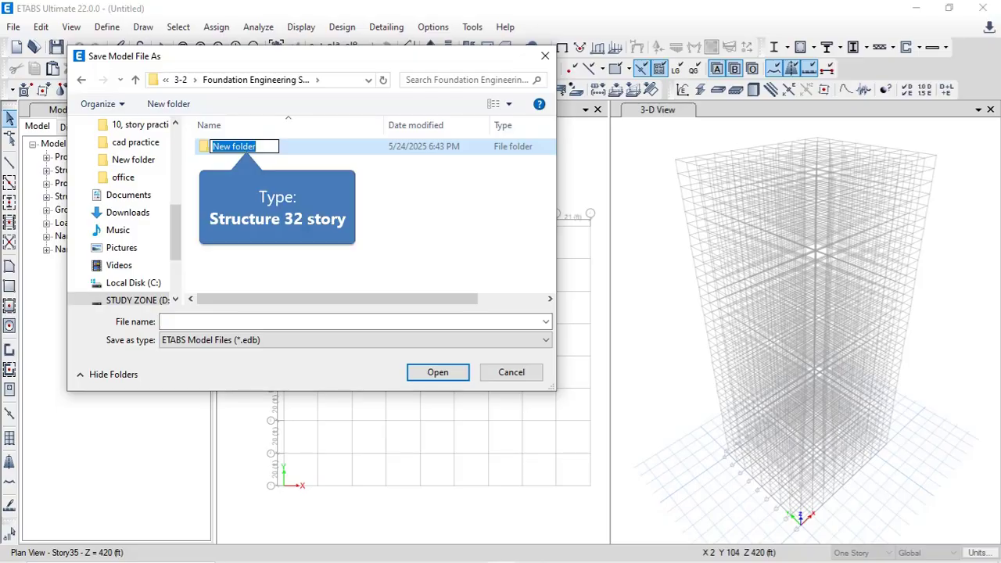
text(Stru)
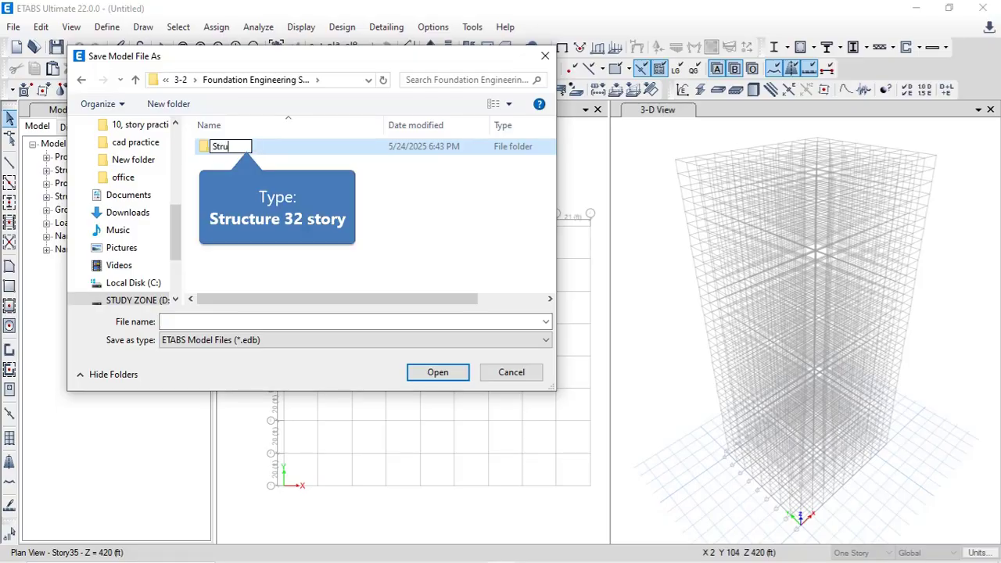
text(cture 32 stor)
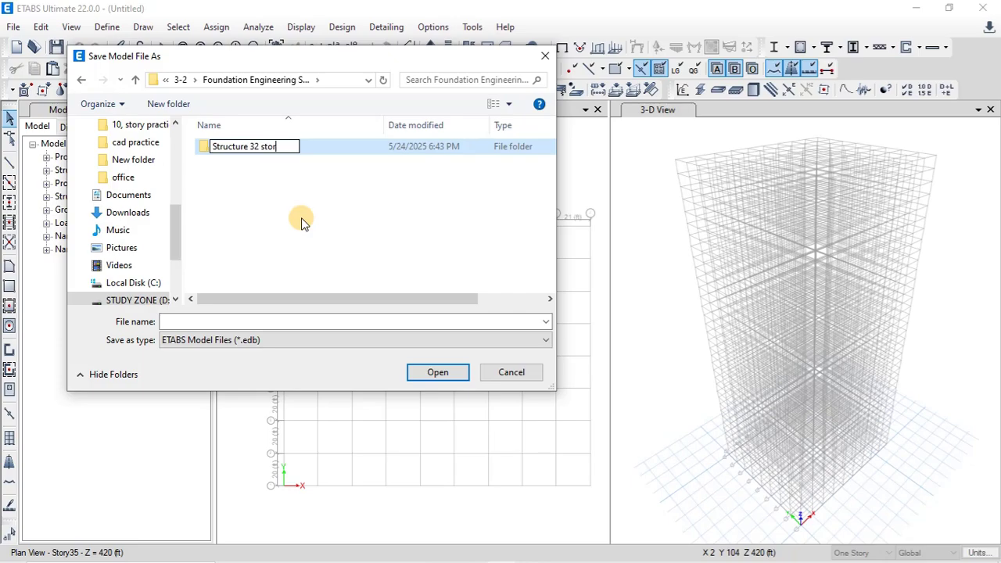
text(y)
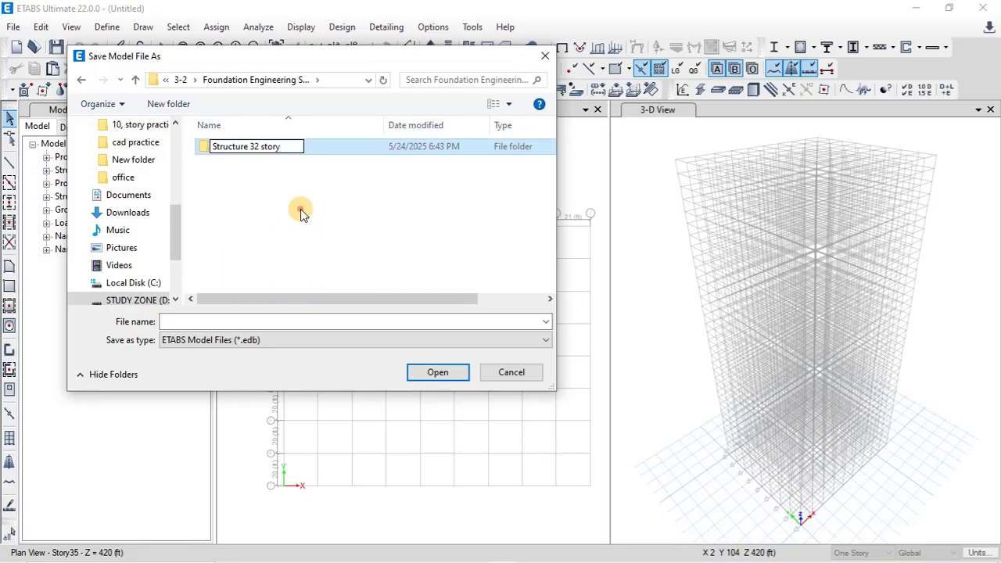
click(284, 180)
- Copy the new folder's name and save the model inside that folder as Structure 32 story
click(279, 150)
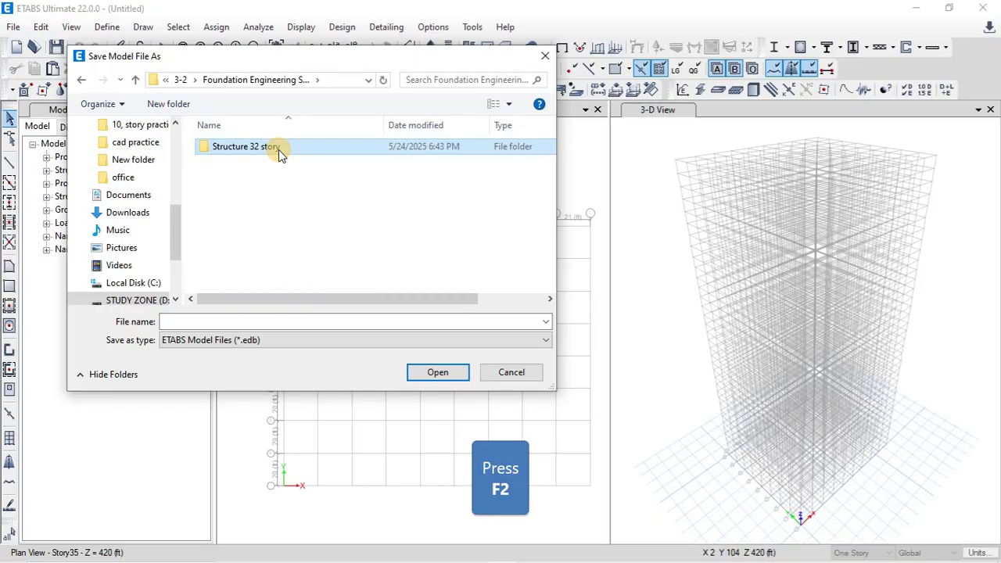
key(F2)
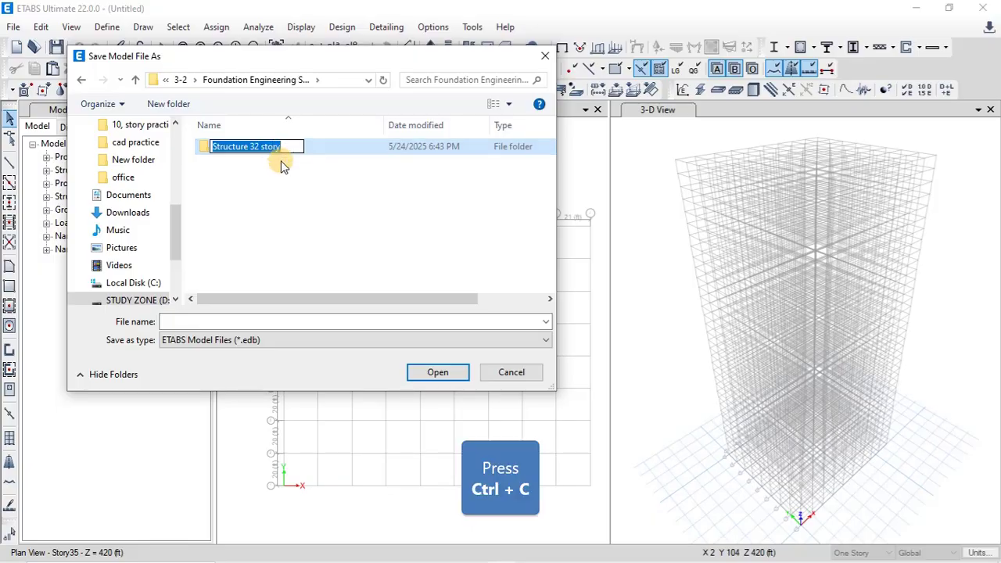
key(ctrl+c)
click(297, 188)
double_click(321, 152)
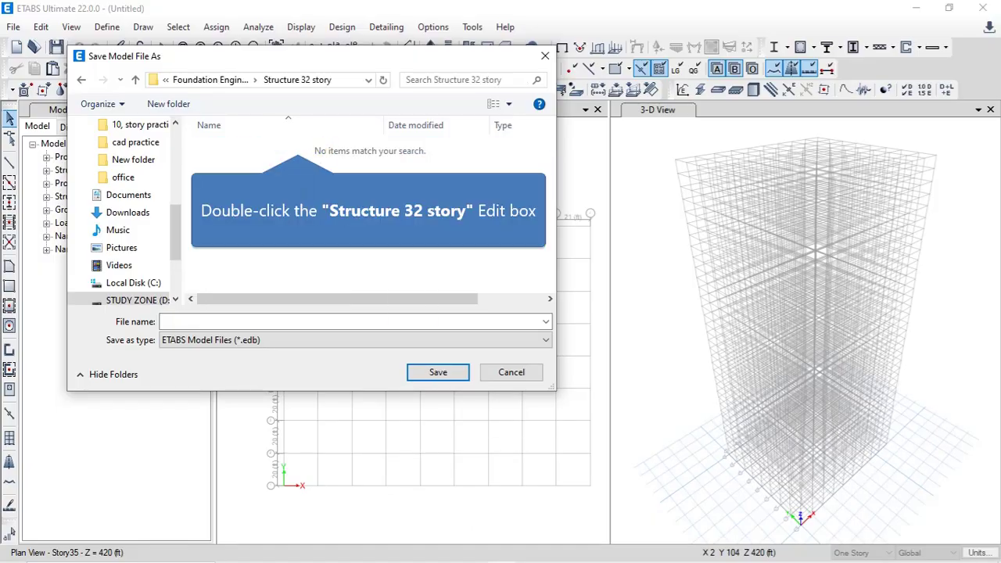
click(231, 322)
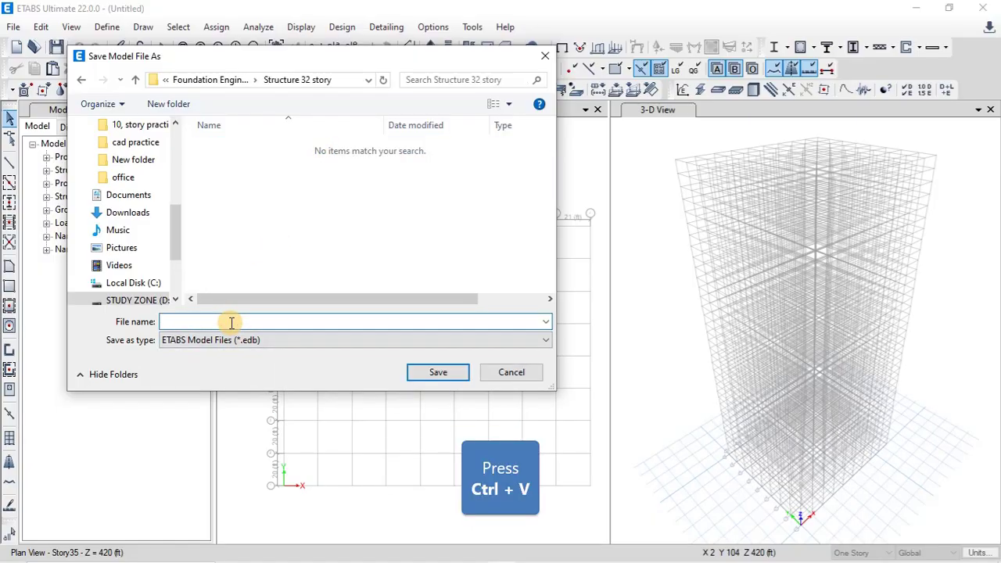
key(ctrl+v)
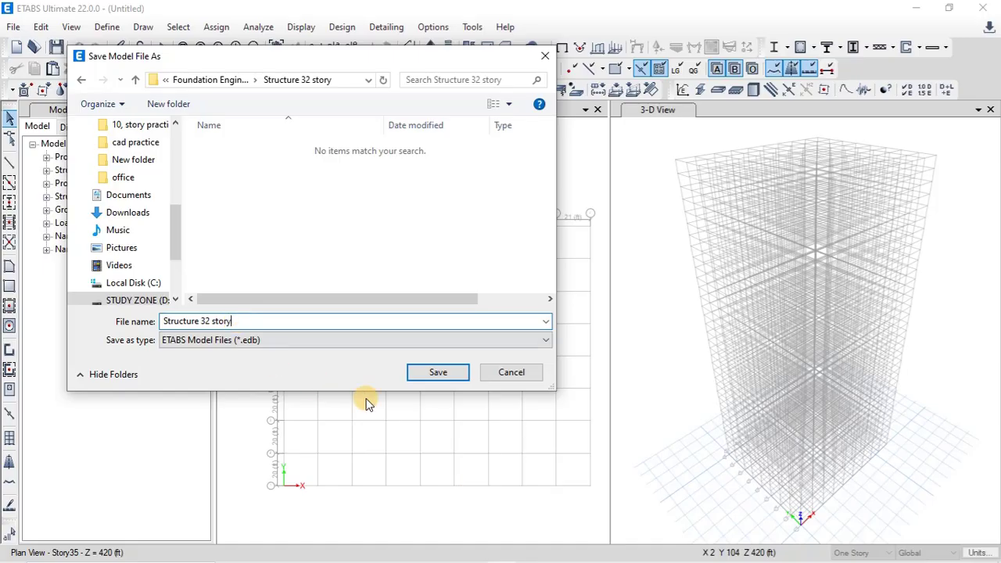
click(438, 373)
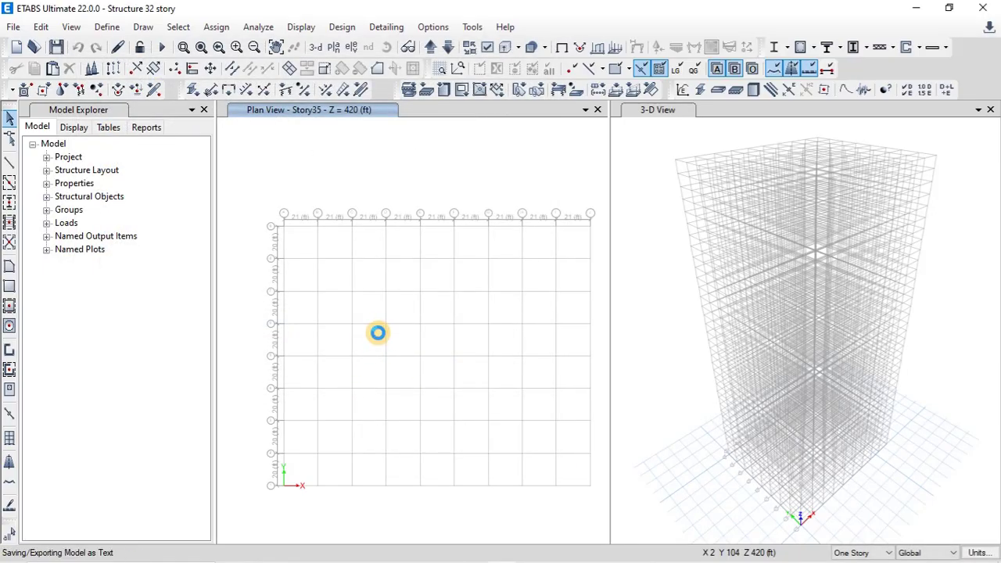
click(666, 456)
key(F9)
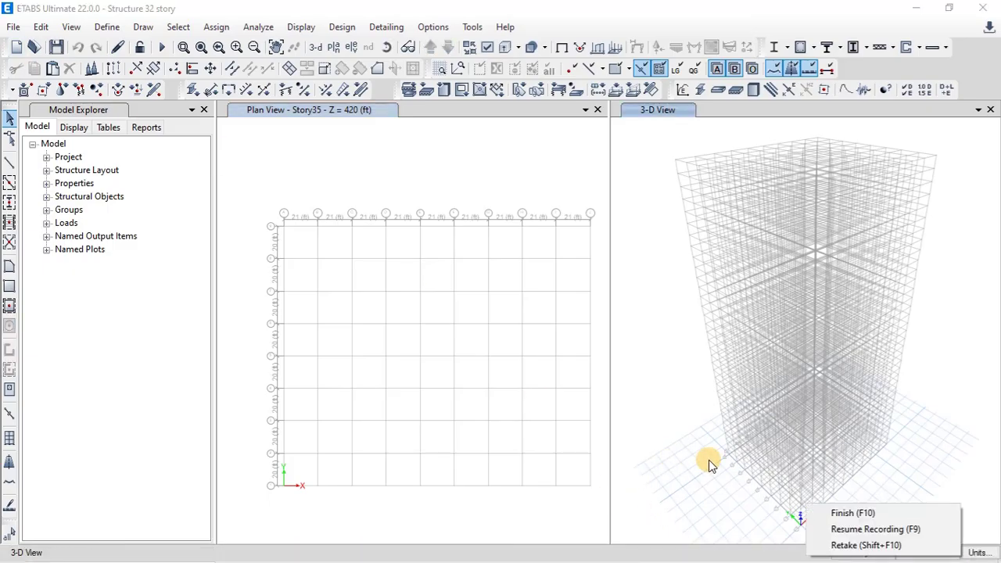
click(858, 531)
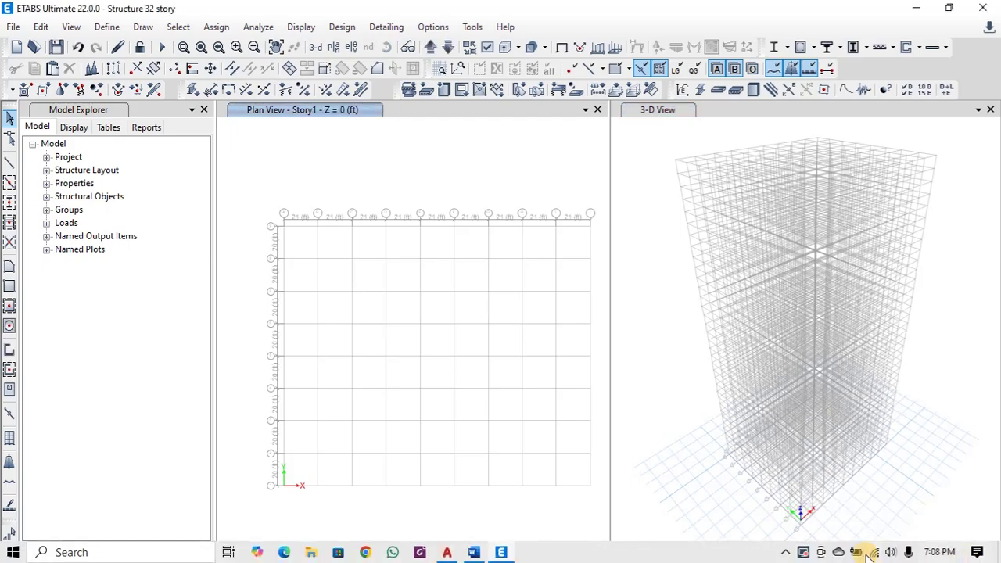
click(802, 553)
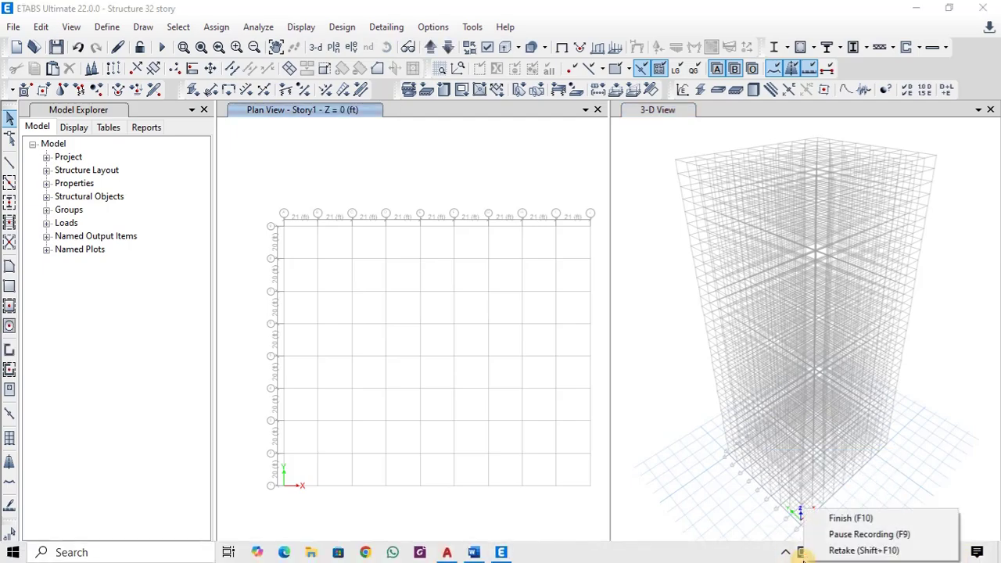